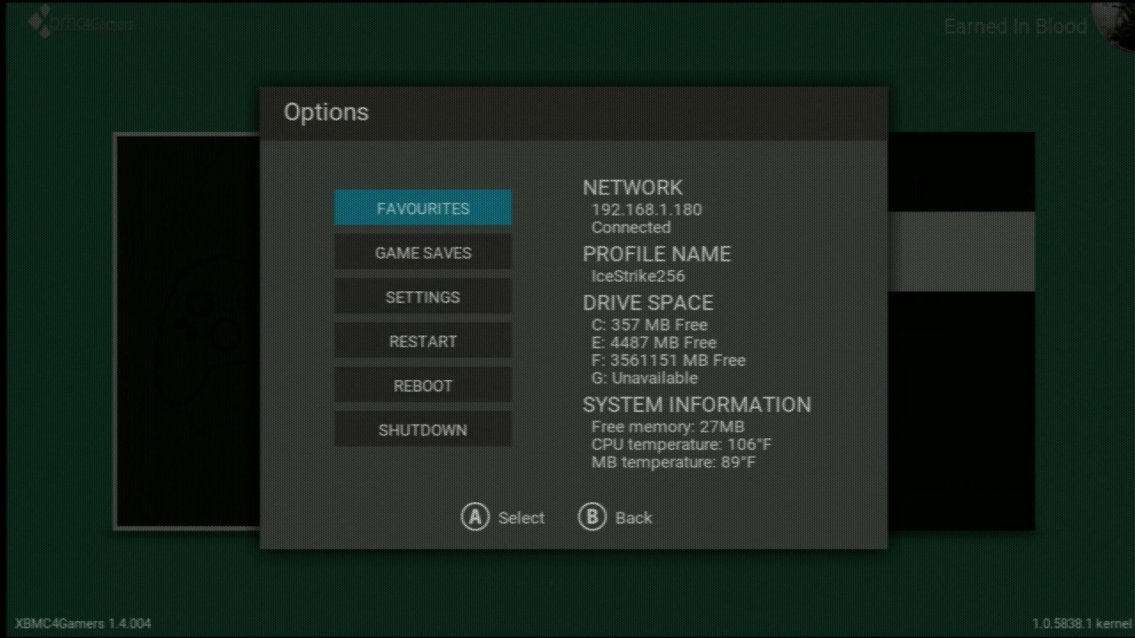
Close the XBMC4Gamers Options screen after noting IP 192.168.1.180 and the drive space
{"action": "key", "text": "Escape"}
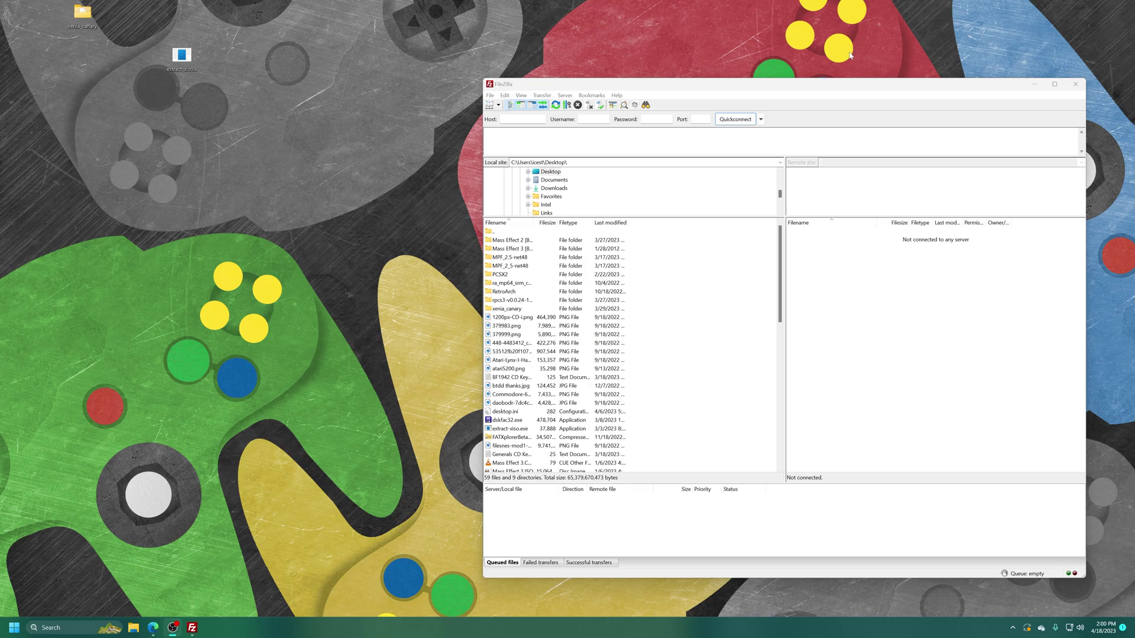
Quickconnect to host 192.168.1.180 with the FTP password, always allowing the insecure plain-FTP connection
{"action": "left_click", "coordinate": [512, 86]}
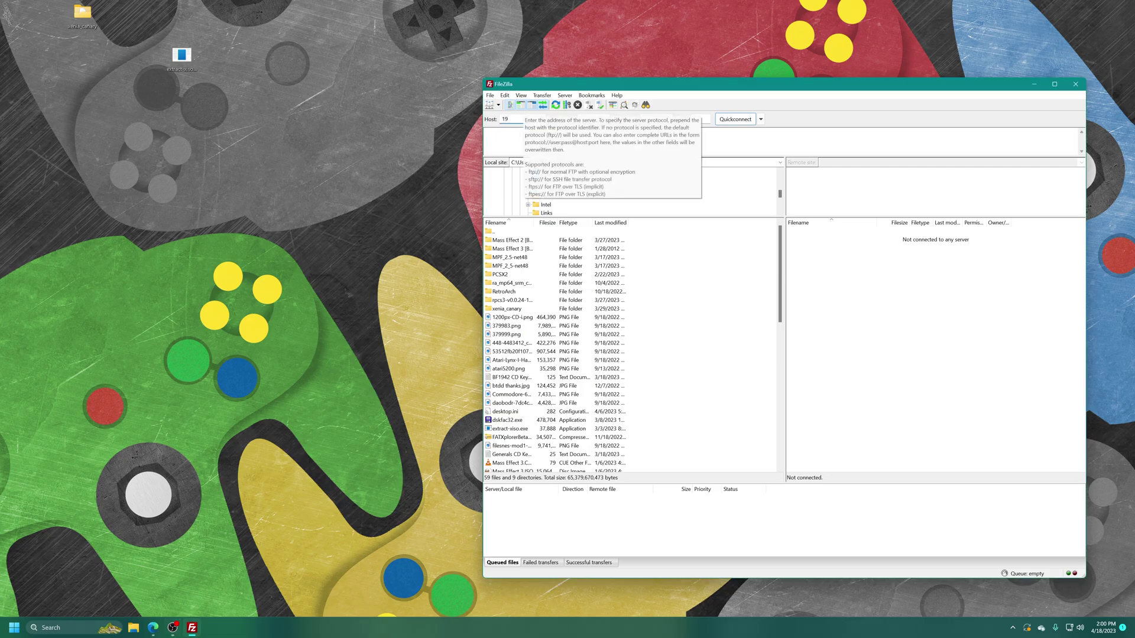
{"action": "type", "text": "192.168.1.180"}
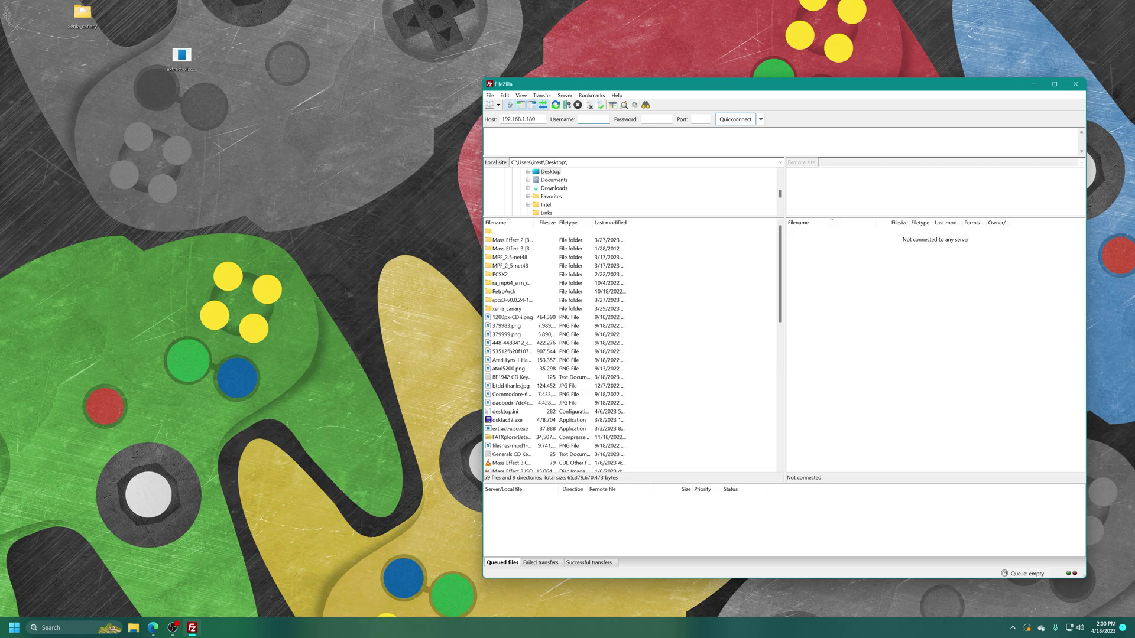
{"action": "key", "text": "Tab"}
{"action": "type", "text": "•••"}
{"action": "type", "text": "21"}
{"action": "key", "text": "Return"}
{"action": "left_click", "coordinate": [773, 353]}
{"action": "left_click", "coordinate": [820, 371]}
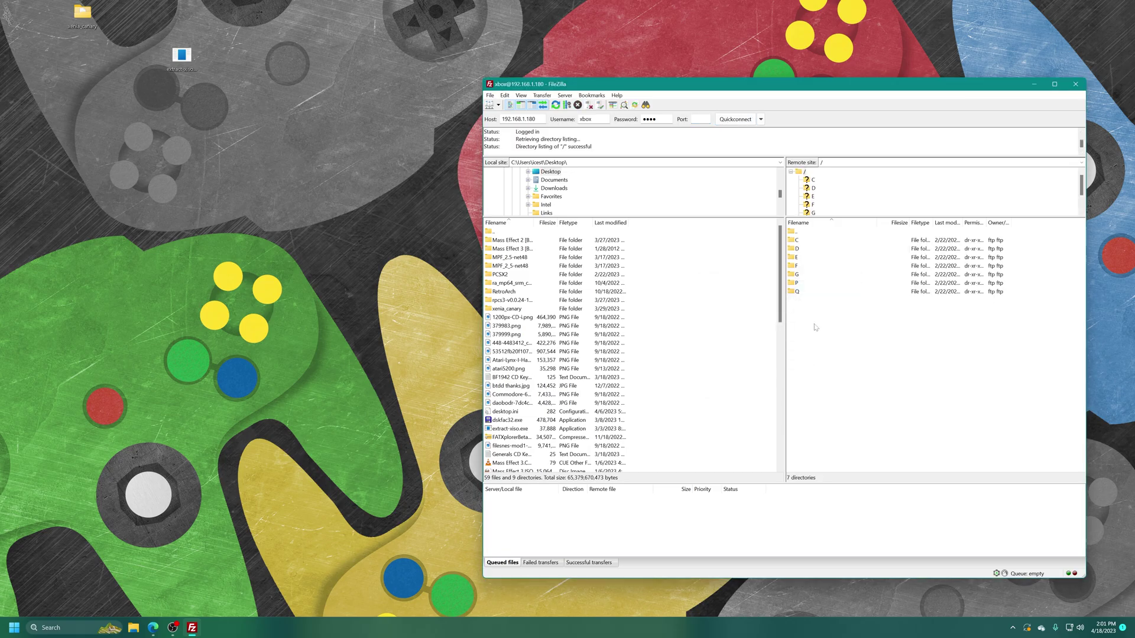
Browse the Xbox's remote drives and open drive D
{"action": "double_click", "coordinate": [797, 242]}
{"action": "double_click", "coordinate": [796, 232]}
{"action": "double_click", "coordinate": [791, 249]}
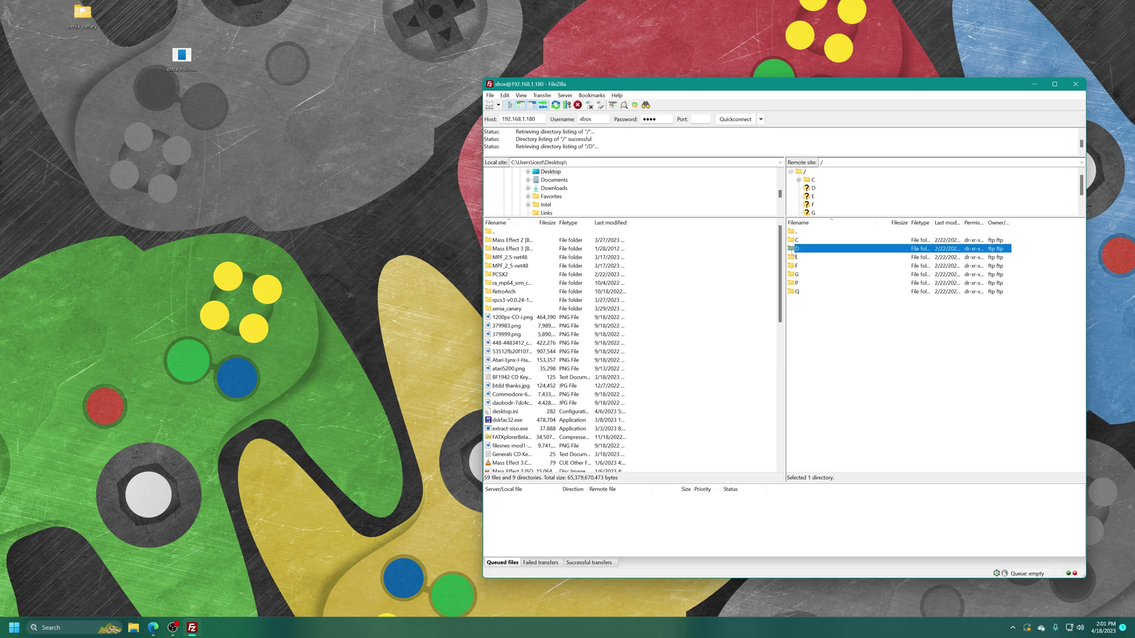
Create a new desktop folder named BIAEIB
{"action": "right_click", "coordinate": [314, 230]}
{"action": "mouse_move", "coordinate": [356, 312]}
{"action": "left_click", "coordinate": [424, 313]}
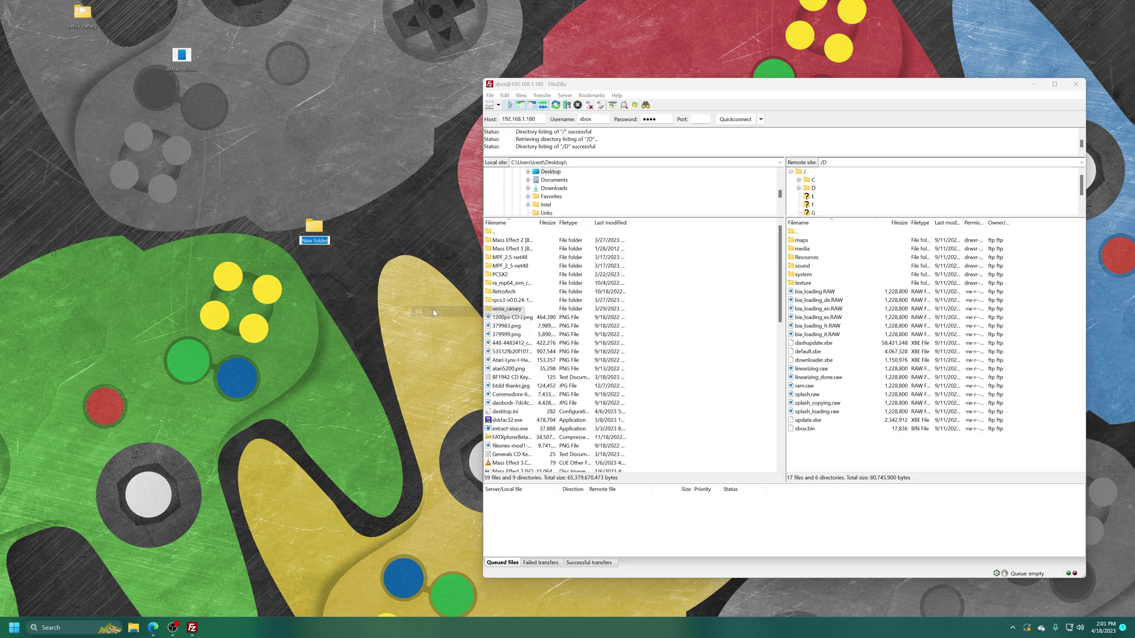
{"action": "type", "text": "B"}
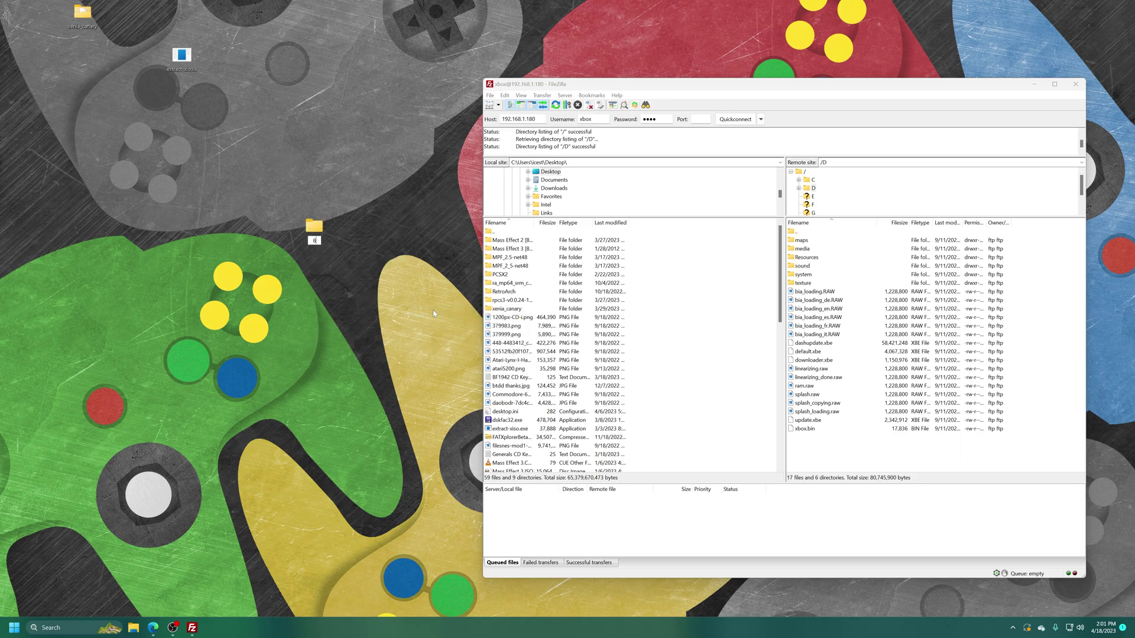
{"action": "type", "text": "IAEIB"}
{"action": "key", "text": "Return"}
Refresh the local pane, open BIAEIB, and select every item on drive D
{"action": "right_click", "coordinate": [654, 263]}
{"action": "left_click", "coordinate": [680, 335]}
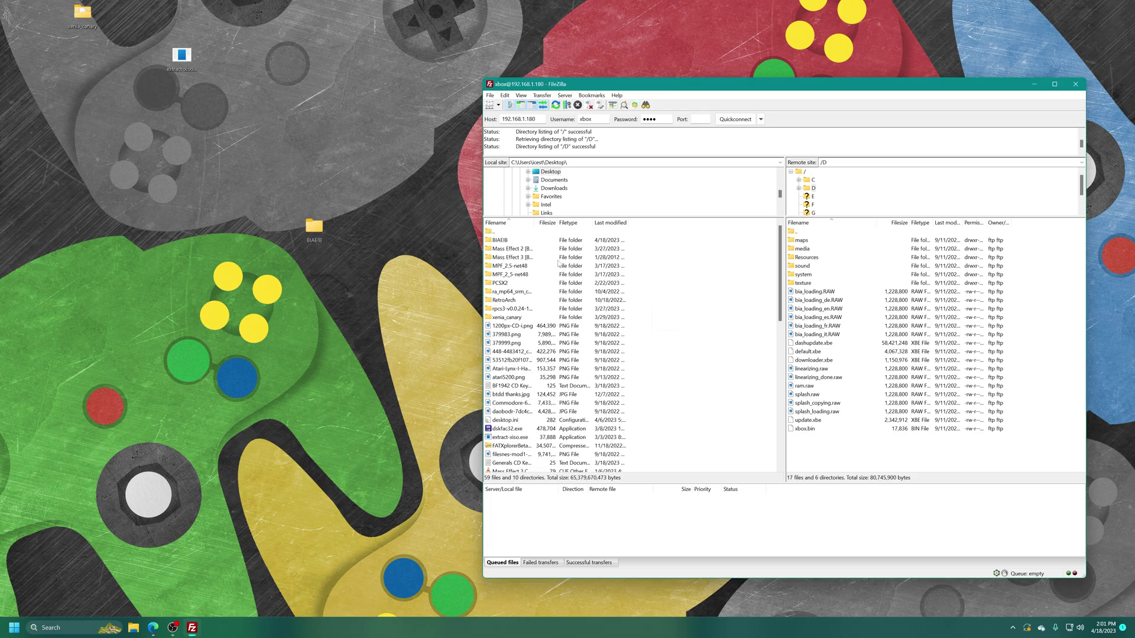
{"action": "double_click", "coordinate": [519, 239]}
{"action": "left_click_drag", "start_coordinate": [820, 441], "coordinate": [807, 242]}
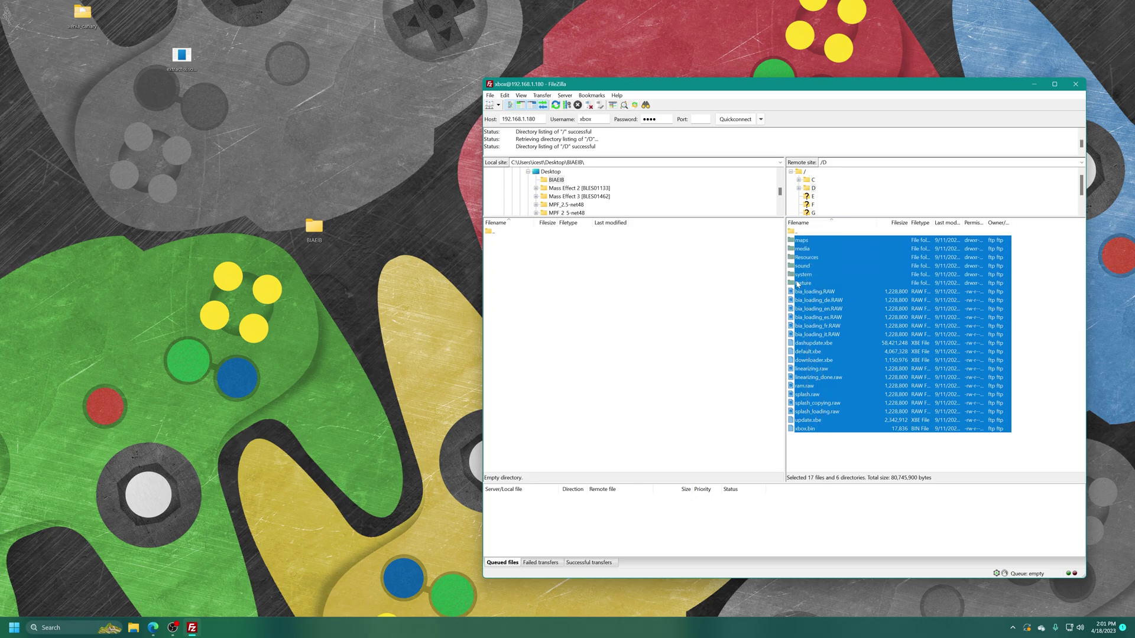
Download drive D's 17 files and 6 folders into BIAEIB, then clear the remote selection
{"action": "left_click_drag", "start_coordinate": [800, 245], "coordinate": [615, 297]}
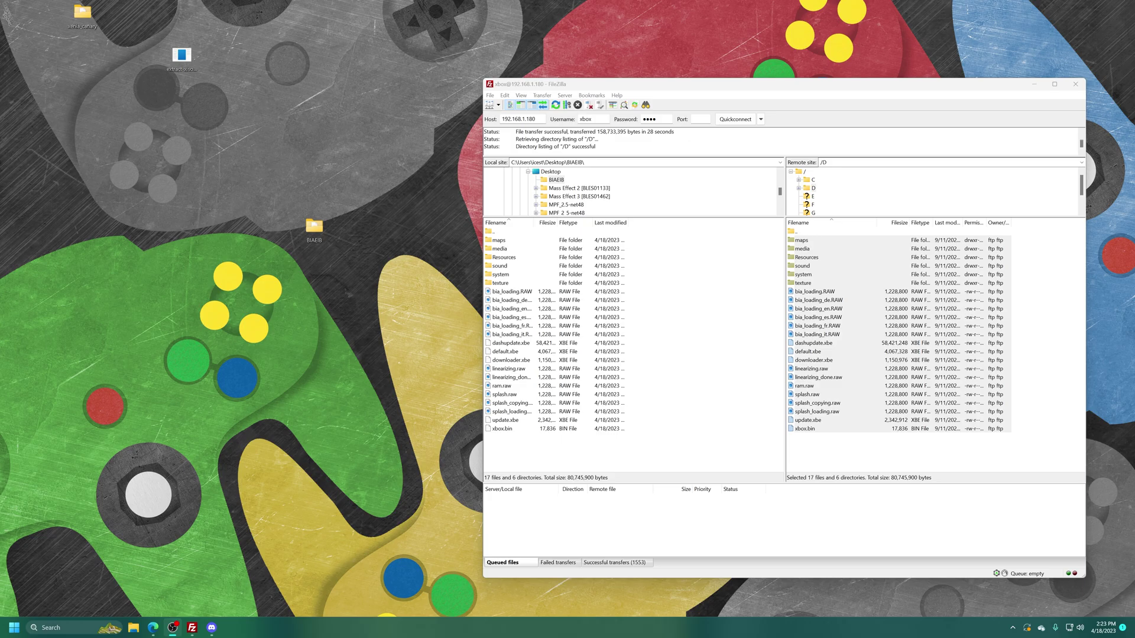
{"action": "left_click", "coordinate": [818, 452]}
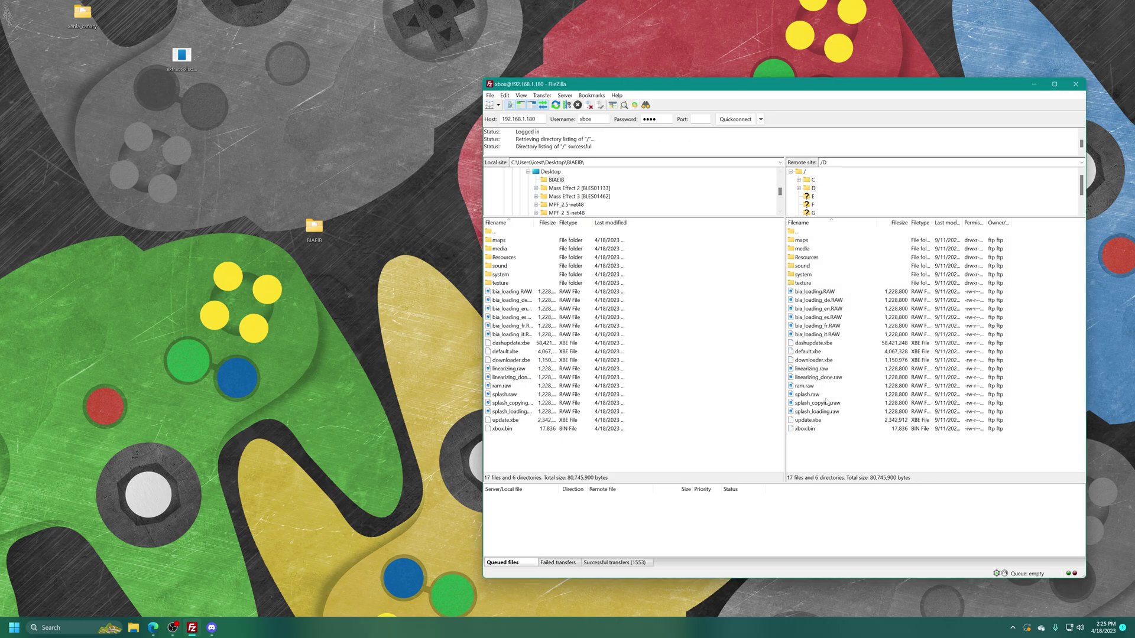
Refresh the Xbox's drive D listing in the remote pane
{"action": "right_click", "coordinate": [827, 454]}
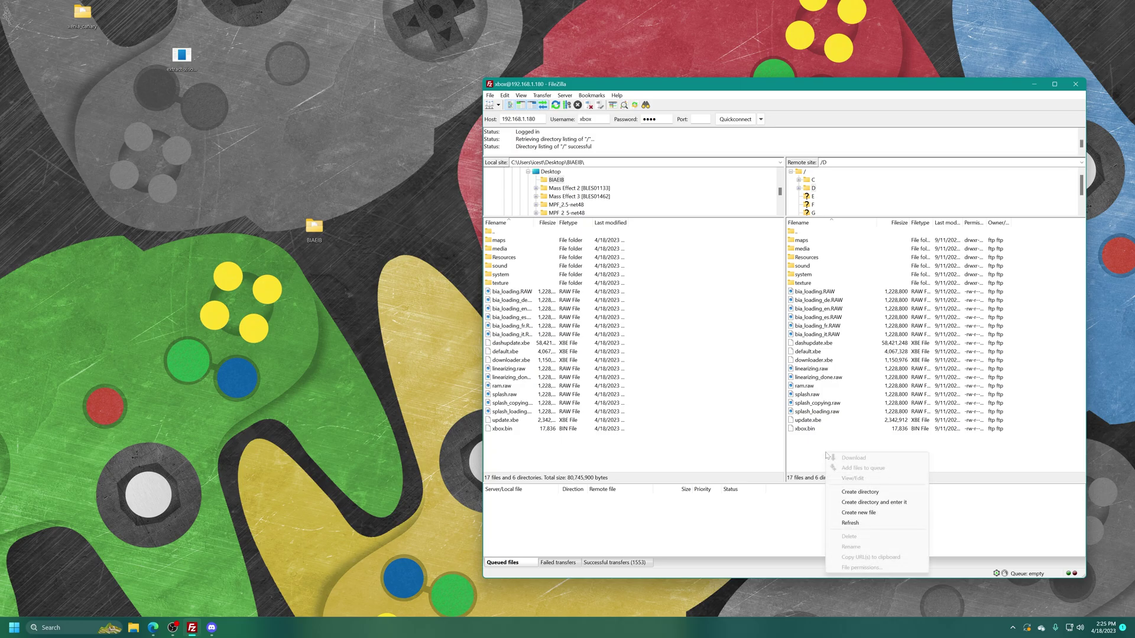
{"action": "left_click", "coordinate": [850, 523]}
{"action": "mouse_move", "coordinate": [817, 333]}
{"action": "left_mouse_down"}
{"action": "mouse_move", "coordinate": [822, 234]}
{"action": "mouse_move", "coordinate": [827, 347]}
{"action": "left_mouse_up"}
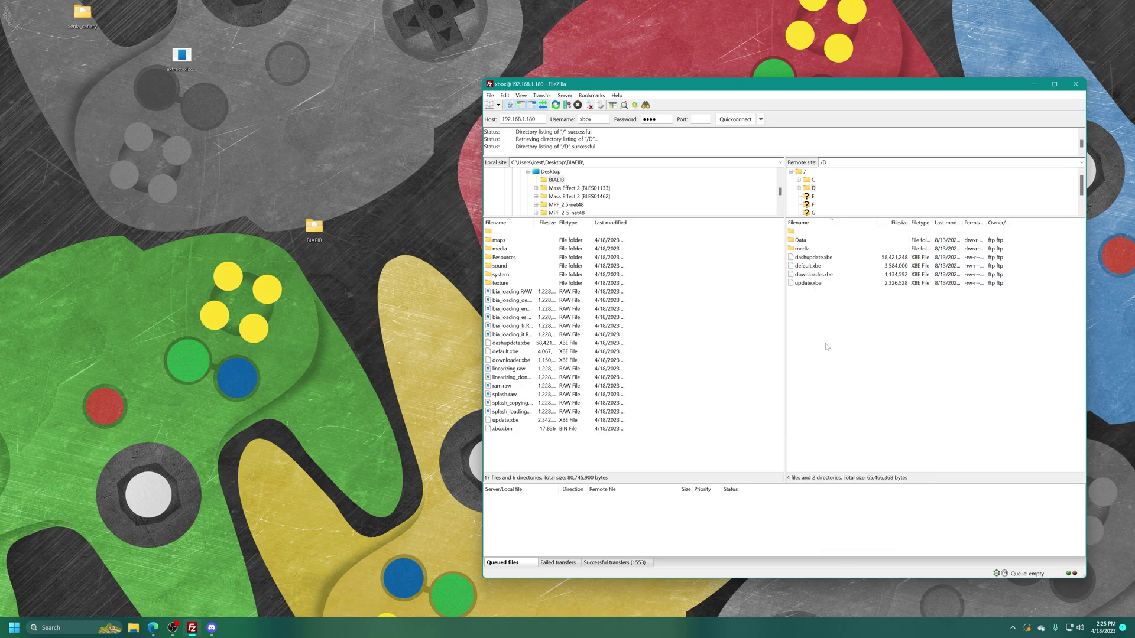
Create a new desktop folder named SWBF
{"action": "right_click", "coordinate": [329, 127]}
{"action": "mouse_move", "coordinate": [384, 211]}
{"action": "left_click", "coordinate": [453, 213]}
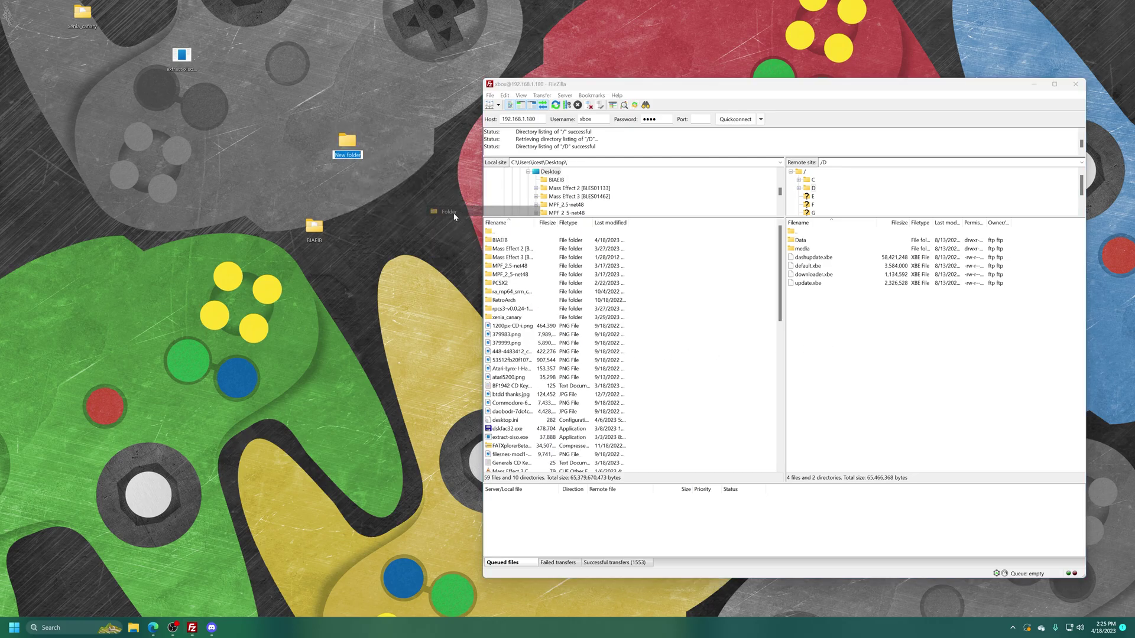
{"action": "type", "text": "SWBF"}
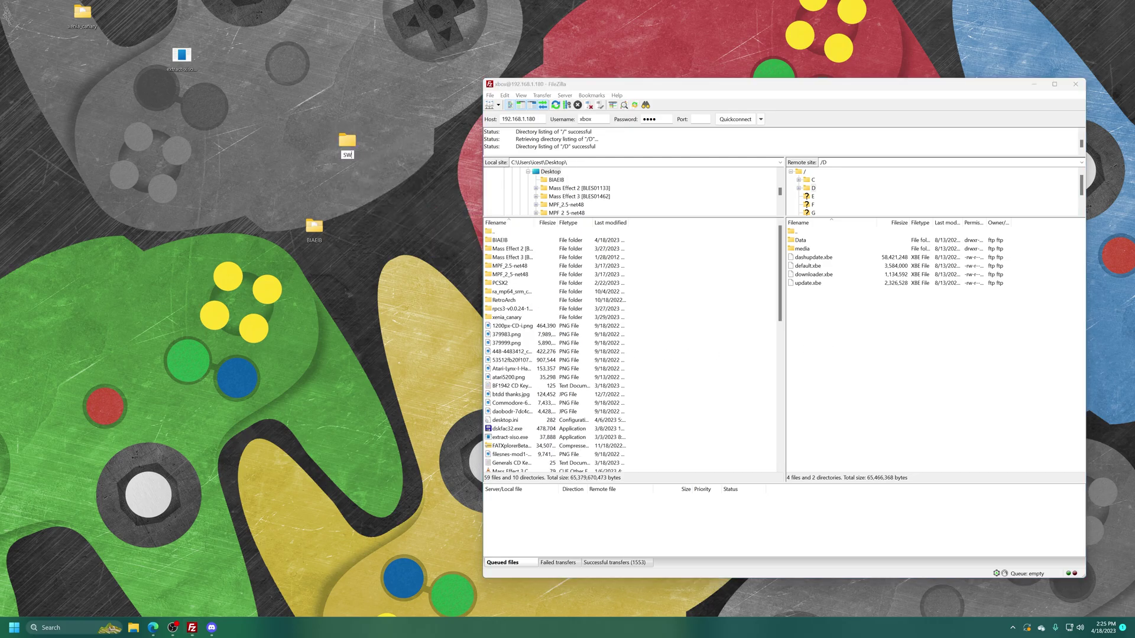
{"action": "key", "text": "Return"}
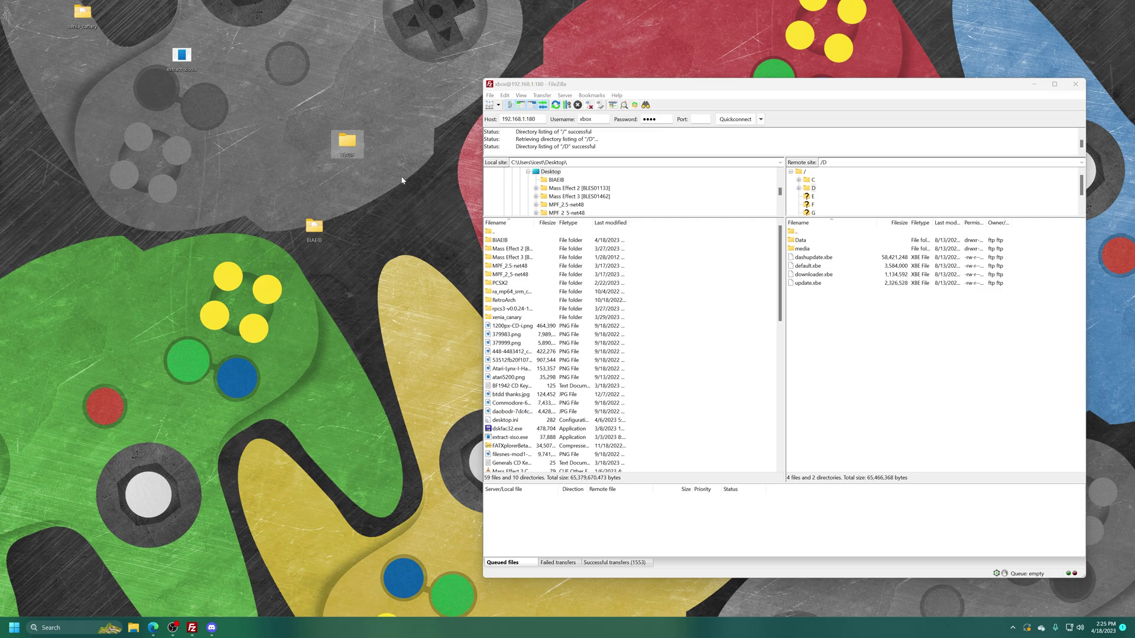
Download drive D's Data, media and four .xbe files into SWBF, then close FileZilla
{"action": "right_click", "coordinate": [729, 291]}
{"action": "left_click", "coordinate": [751, 366]}
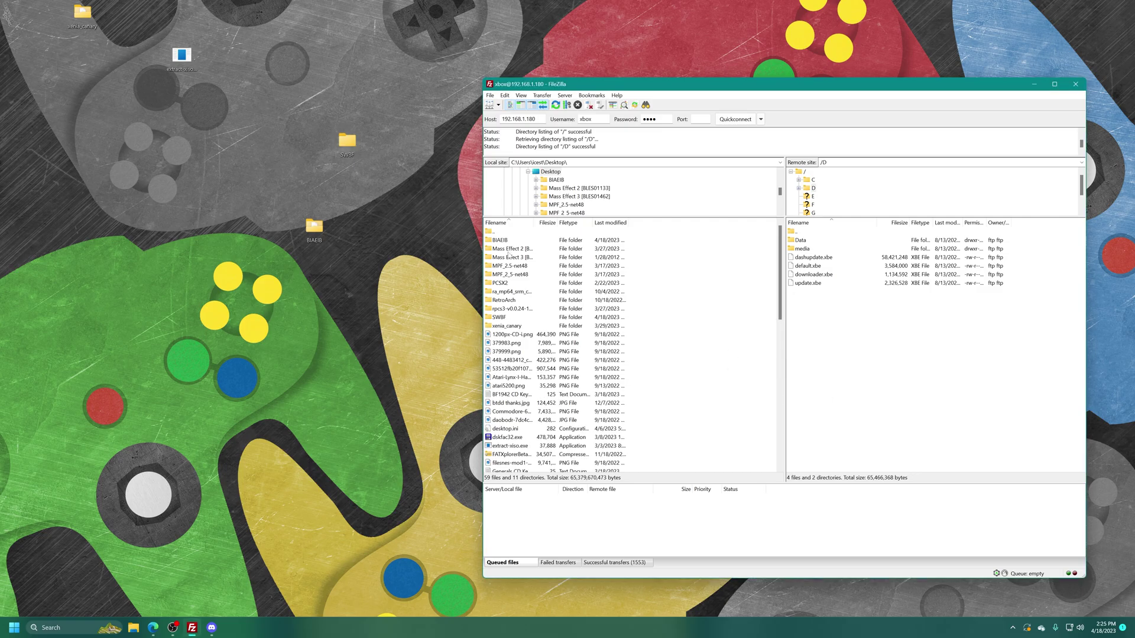
{"action": "double_click", "coordinate": [506, 317]}
{"action": "left_click_drag", "start_coordinate": [902, 351], "coordinate": [615, 286]}
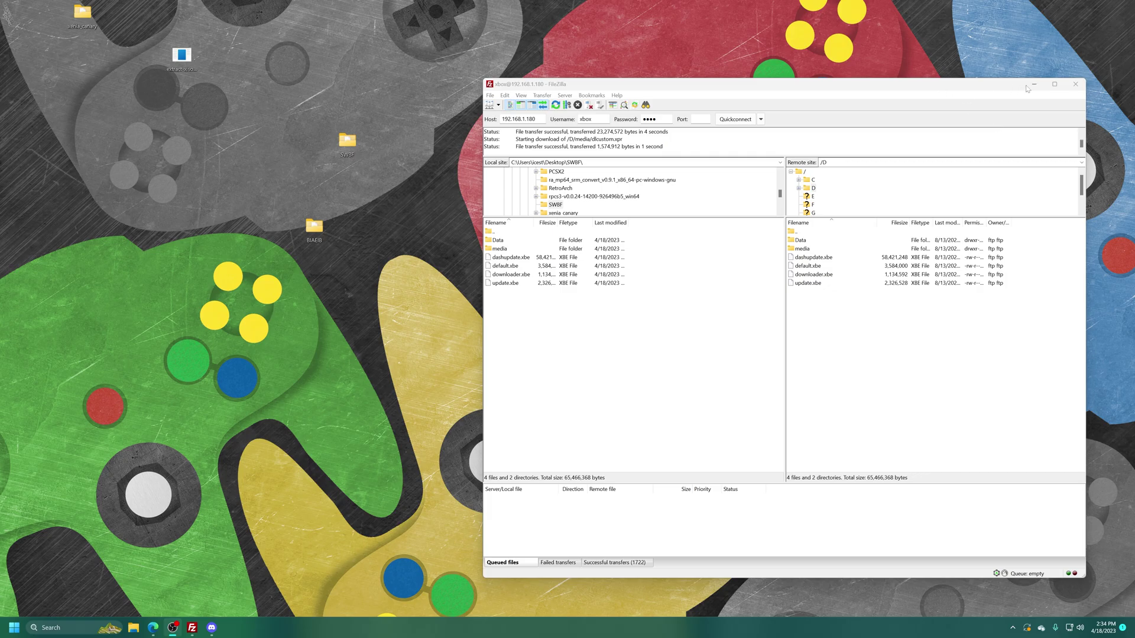
{"action": "left_click", "coordinate": [1076, 84]}
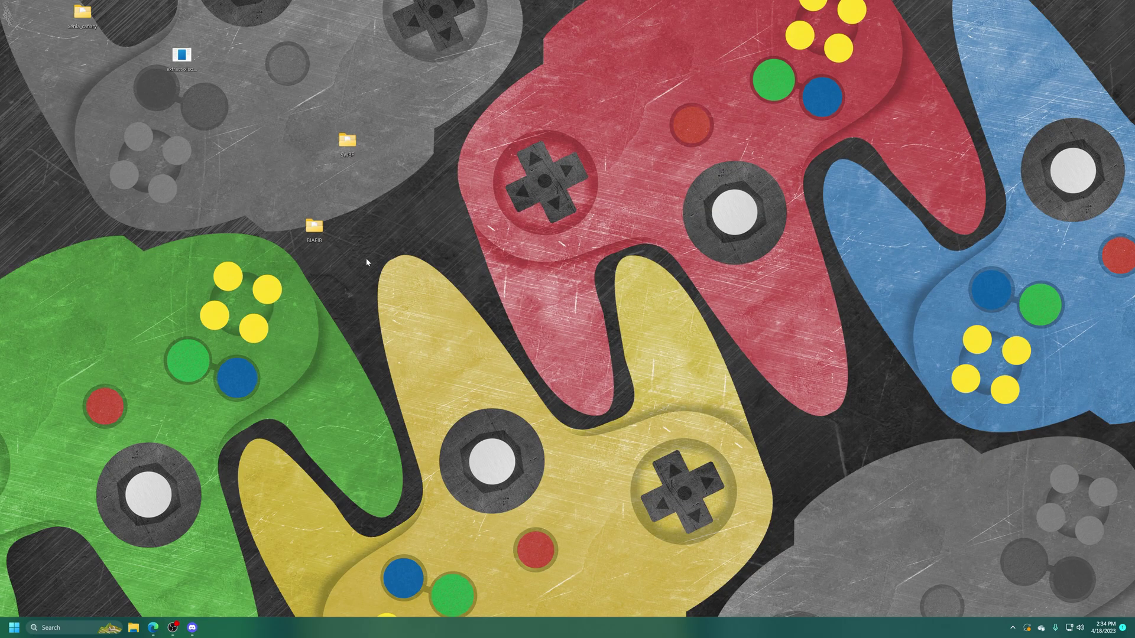
Place BIAEIB beneath SWBF on the desktop and confirm SWBF holds Data, media and four .xbe files
{"action": "left_click_drag", "start_coordinate": [314, 228], "coordinate": [347, 185]}
{"action": "double_click", "coordinate": [347, 141]}
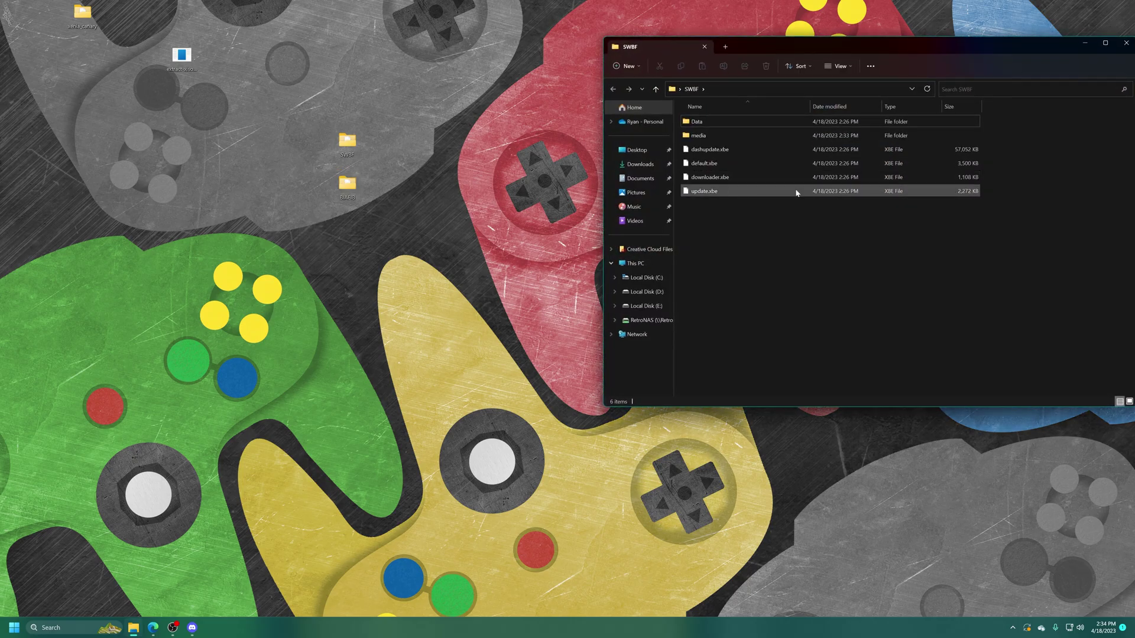
{"action": "key", "text": "ctrl+w"}
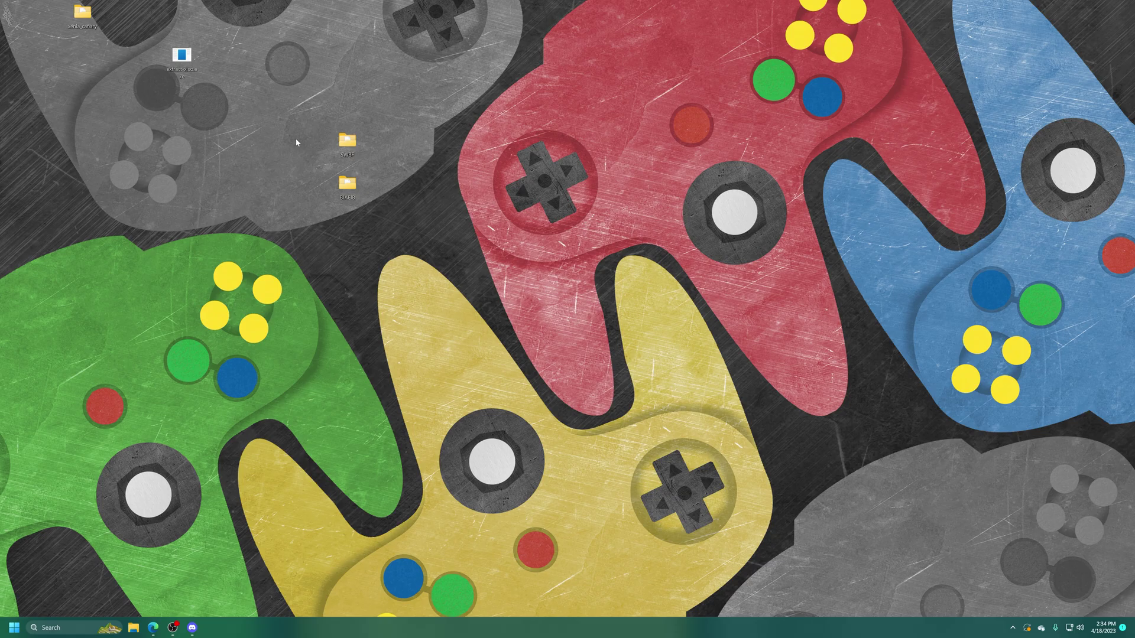
{"action": "left_click", "coordinate": [184, 57]}
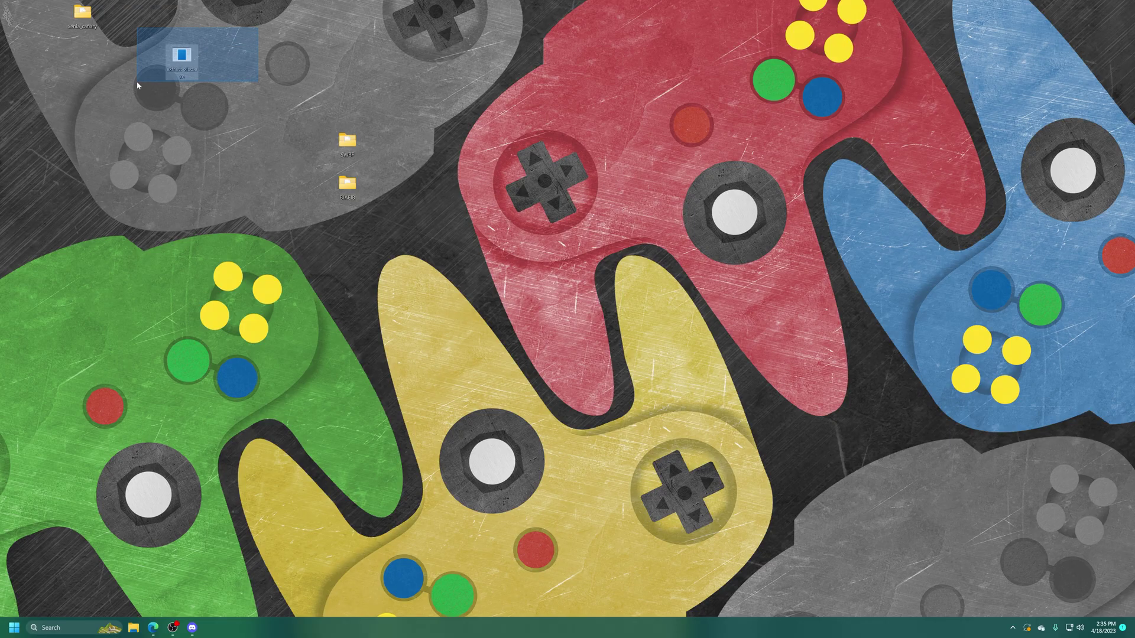
{"action": "left_click_drag", "start_coordinate": [136, 80], "coordinate": [138, 82]}
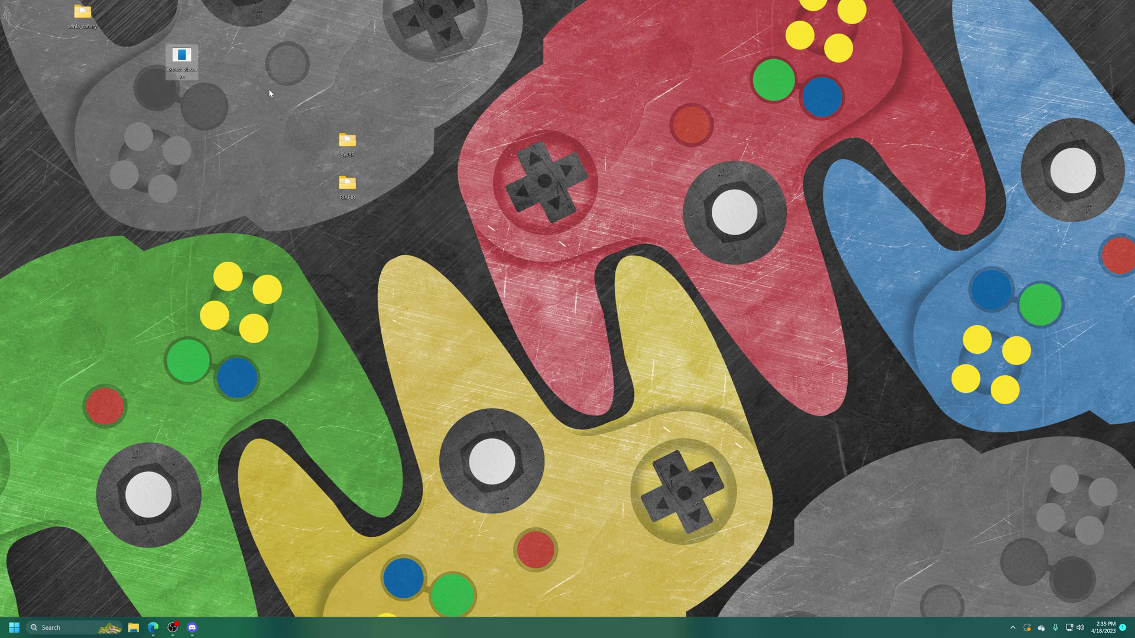
Gather SWBF, BIAEIB and extract-xiso into a new desktop folder named "New folder" and open it
{"action": "right_click", "coordinate": [436, 75]}
{"action": "mouse_move", "coordinate": [476, 151]}
{"action": "left_click", "coordinate": [573, 157]}
{"action": "left_click", "coordinate": [387, 84]}
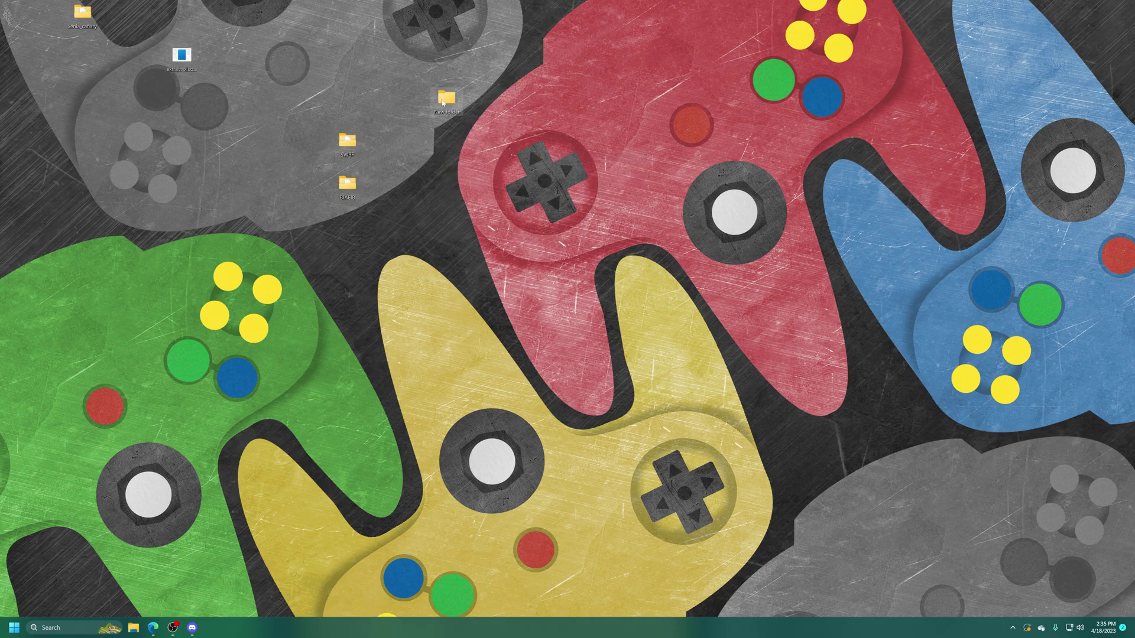
{"action": "left_click_drag", "start_coordinate": [387, 83], "coordinate": [328, 210]}
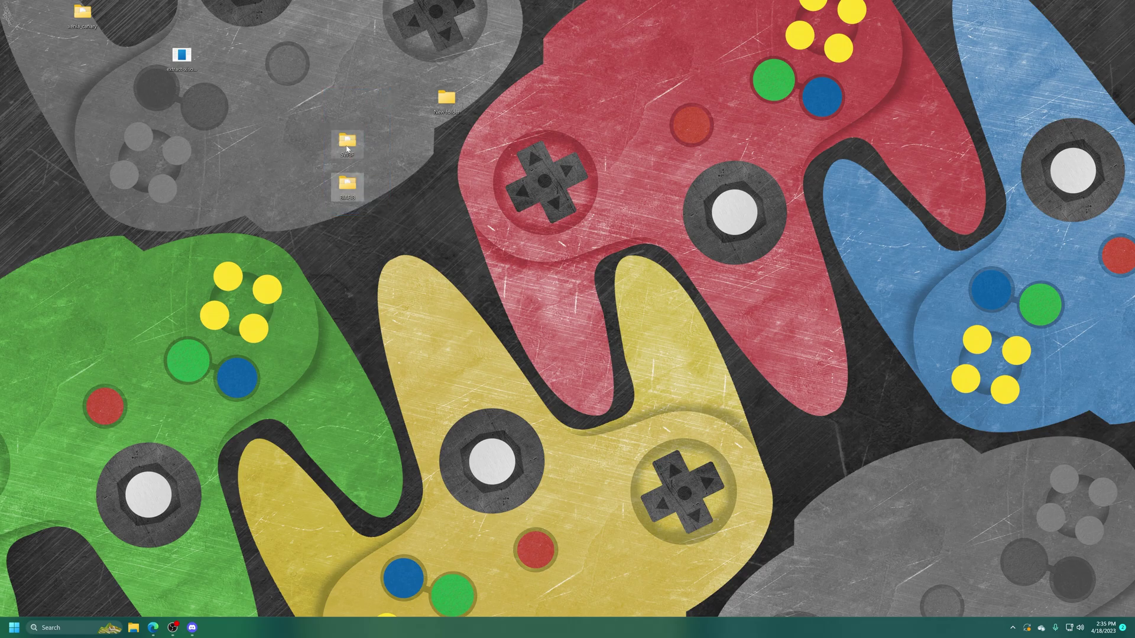
{"action": "key", "text": "Delete"}
{"action": "left_click_drag", "start_coordinate": [174, 53], "coordinate": [444, 101]}
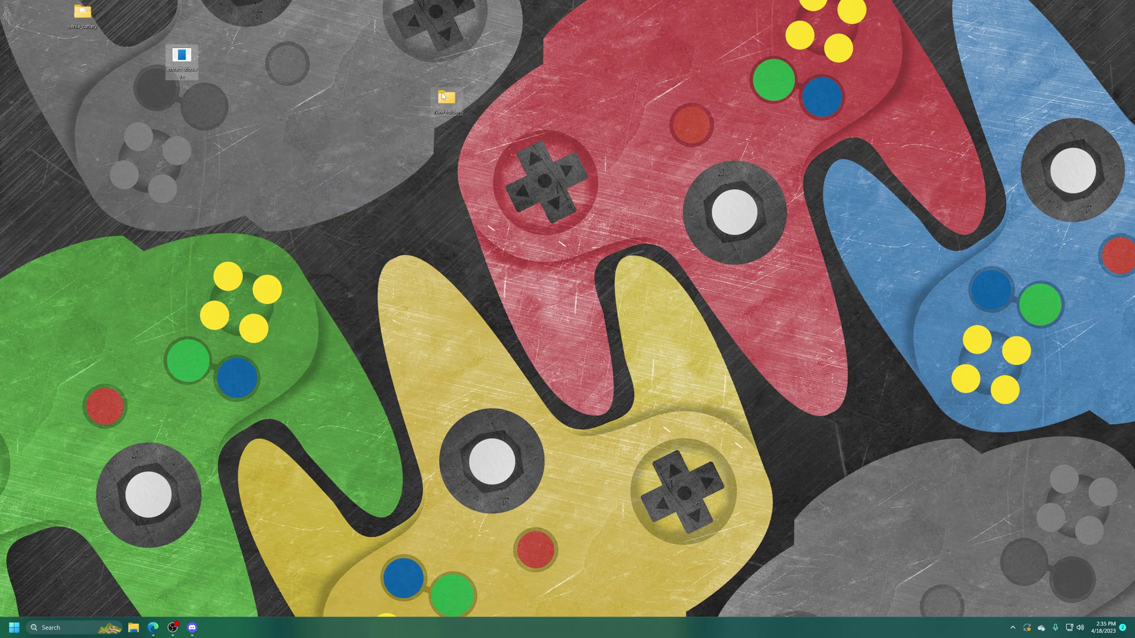
{"action": "double_click", "coordinate": [443, 109]}
Copy extract-xiso.exe's folder location from its Properties and search Windows for cmd
{"action": "left_click", "coordinate": [722, 151]}
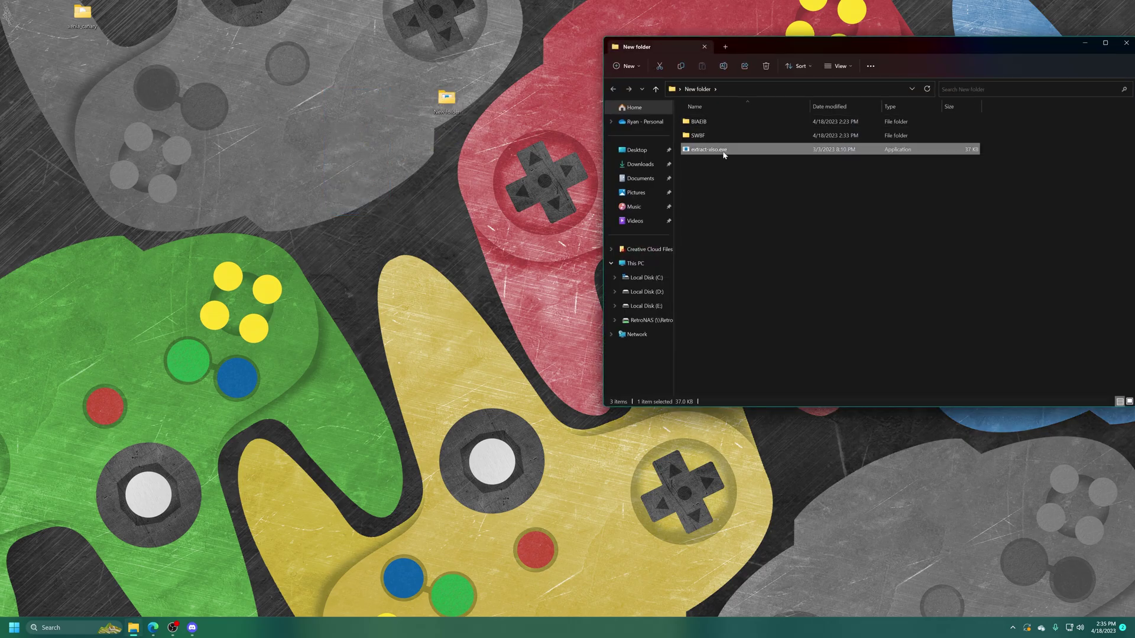
{"action": "right_click", "coordinate": [707, 151]}
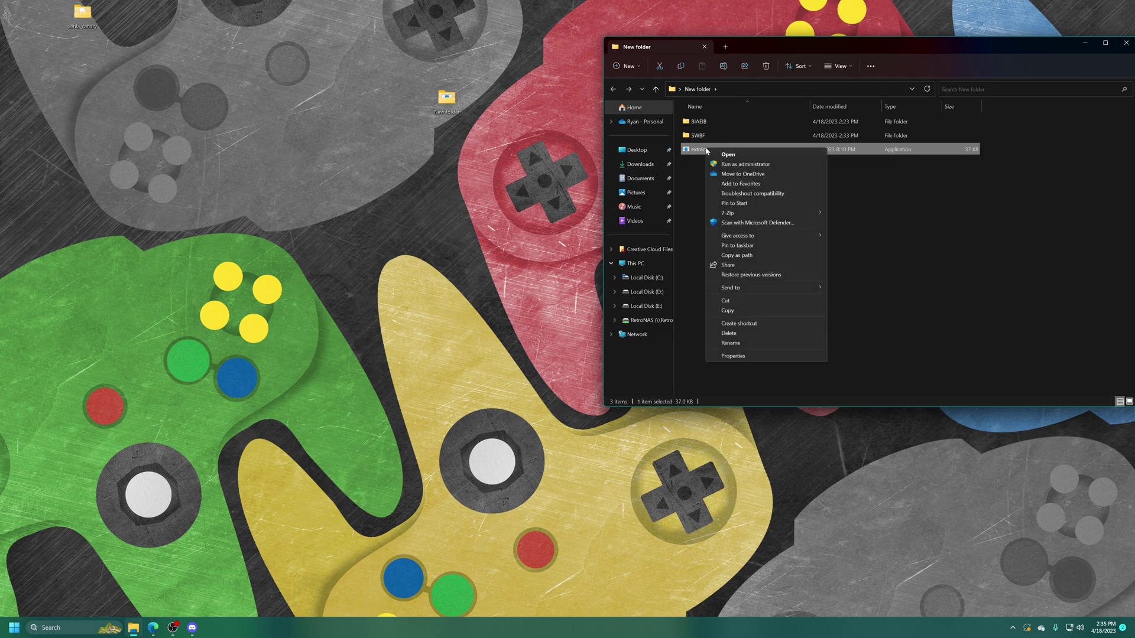
{"action": "left_click", "coordinate": [732, 356]}
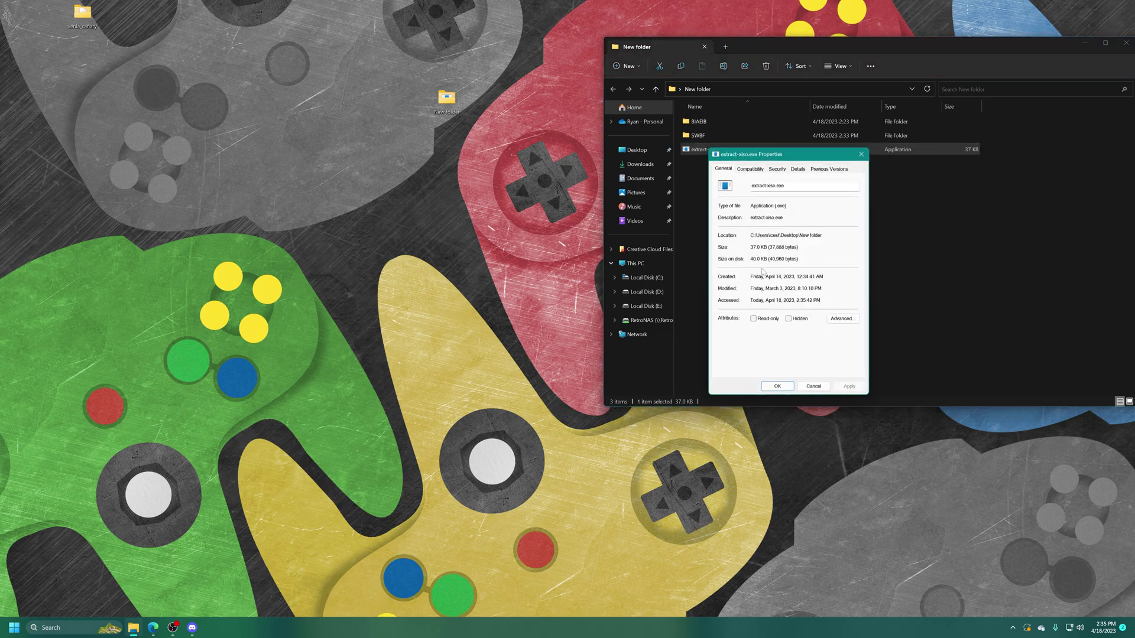
{"action": "left_click_drag", "start_coordinate": [750, 235], "coordinate": [822, 236]}
{"action": "key", "text": "ctrl+c"}
{"action": "right_click", "coordinate": [815, 236]}
{"action": "key", "text": "super+s"}
{"action": "type", "text": "cmd"}
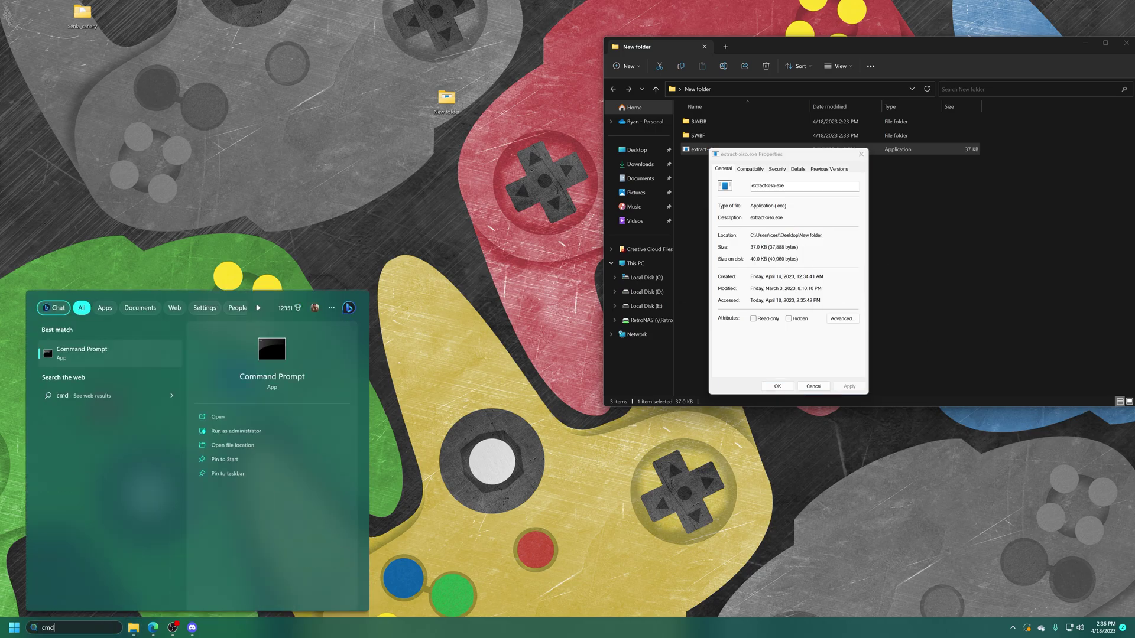
In Command Prompt, cd into the pasted New folder path and close the Properties window
{"action": "left_click", "coordinate": [82, 355]}
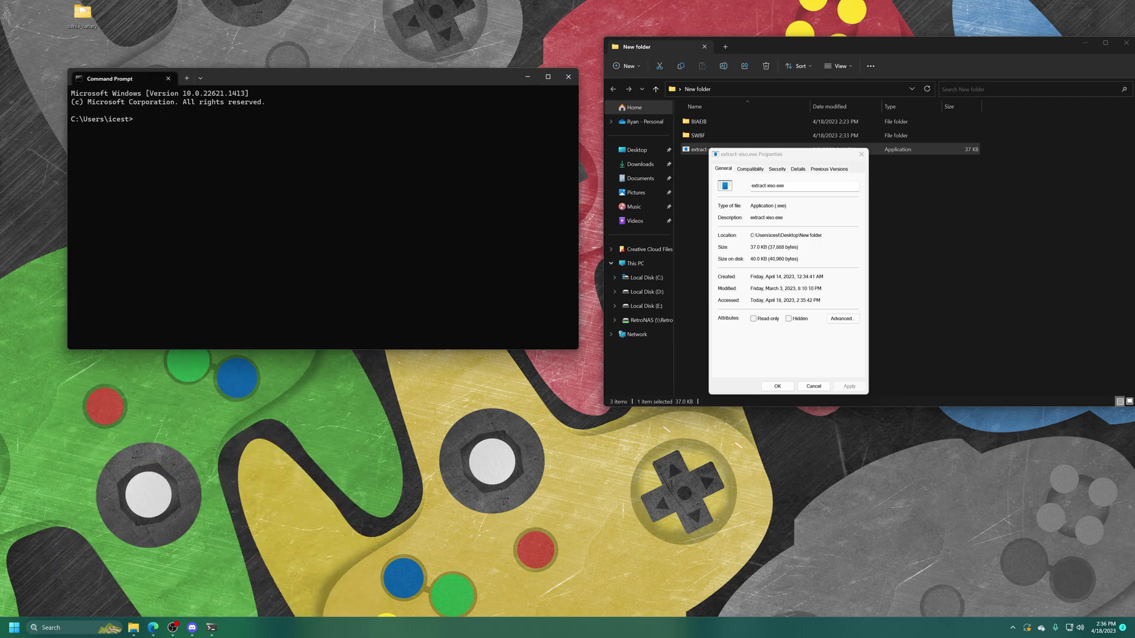
{"action": "type", "text": "cd"}
{"action": "key", "text": "ctrl+v"}
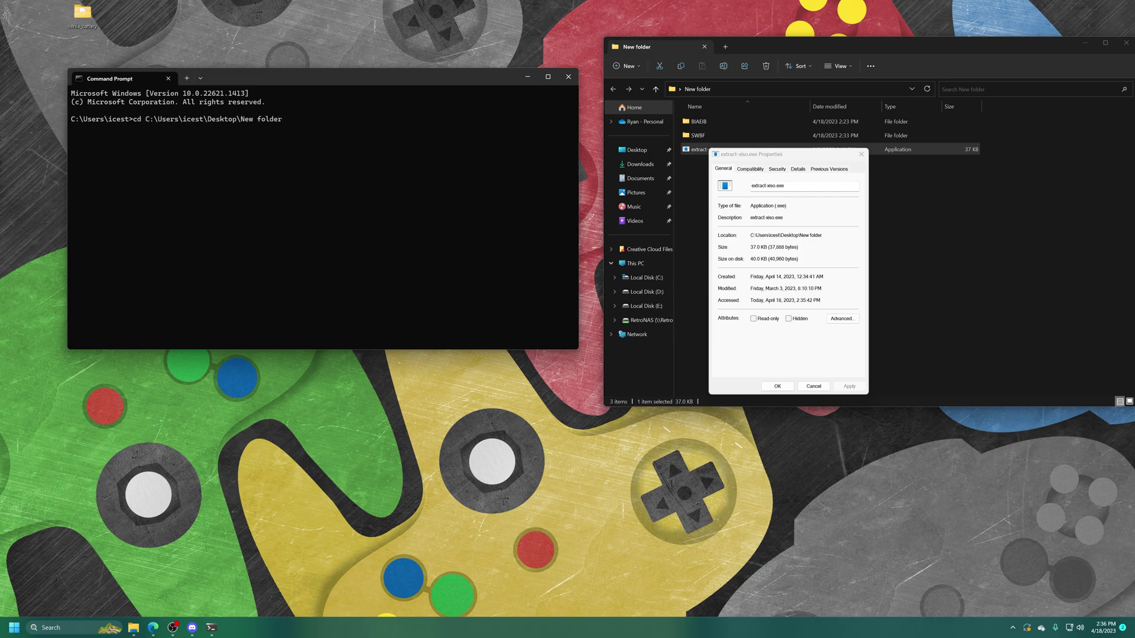
{"action": "key", "text": "Return"}
{"action": "key", "text": "Escape"}
{"action": "left_click", "coordinate": [273, 245]}
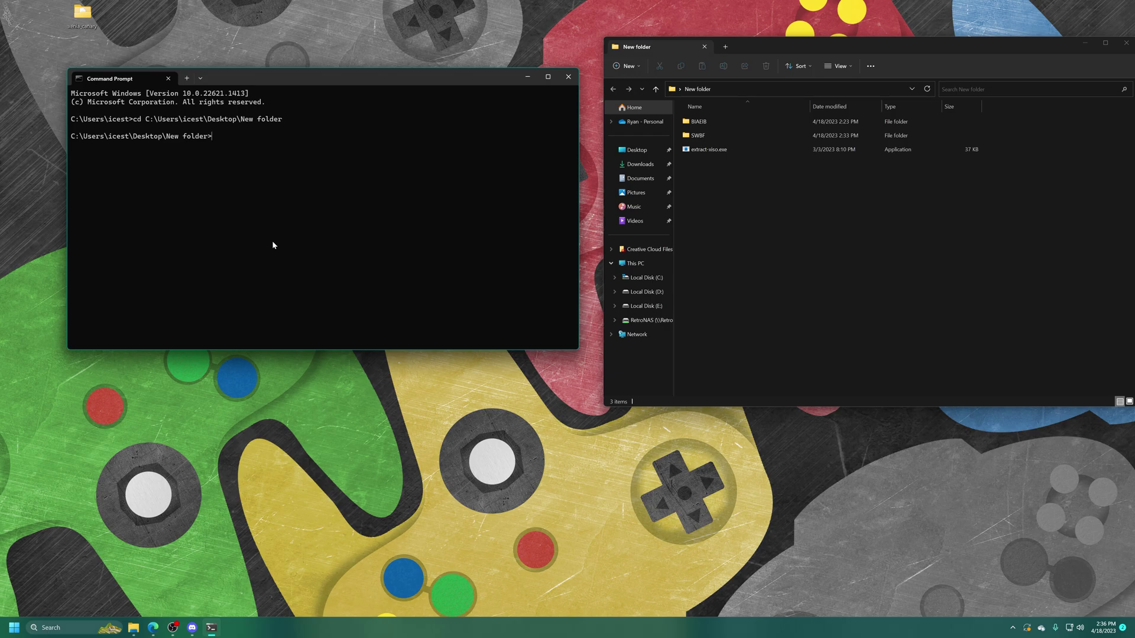
Run extract-xiso -c SWBF and check the resulting 2,366,784 KB SWBF.iso
{"action": "type", "text": "extract-xiso -c SWBF"}
{"action": "key", "text": "Return"}
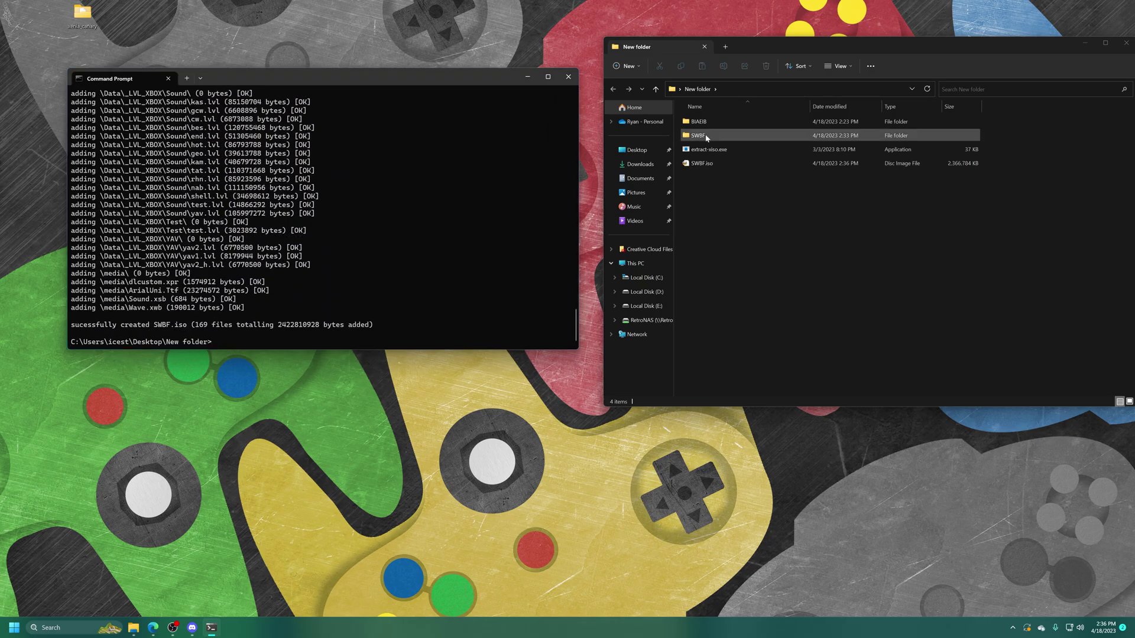
{"action": "left_click", "coordinate": [703, 137]}
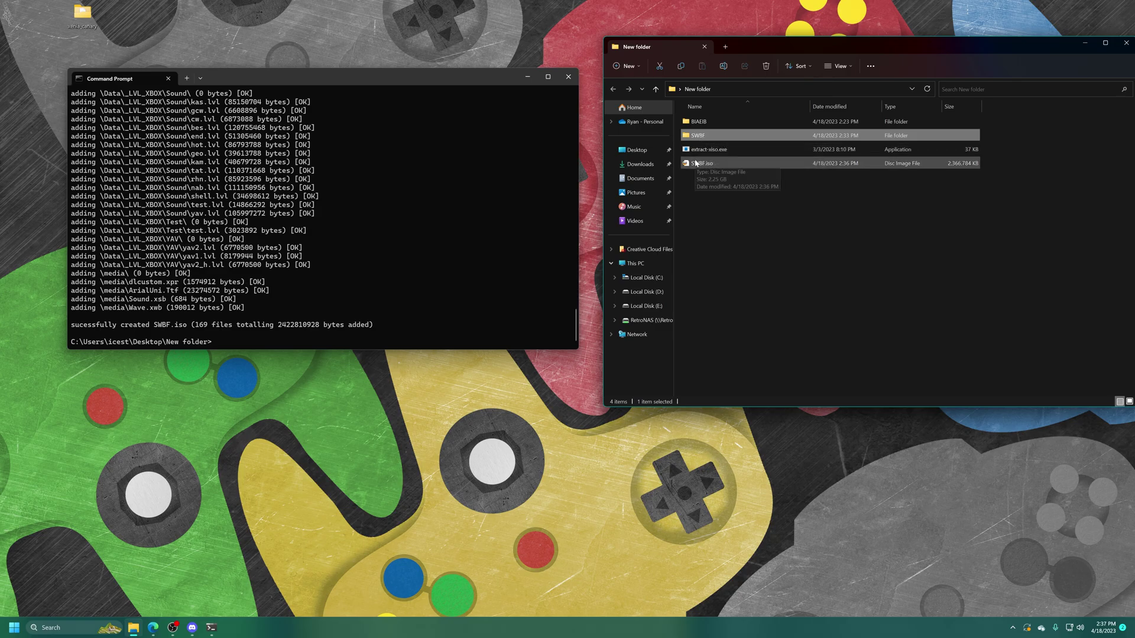
{"action": "left_click", "coordinate": [696, 163]}
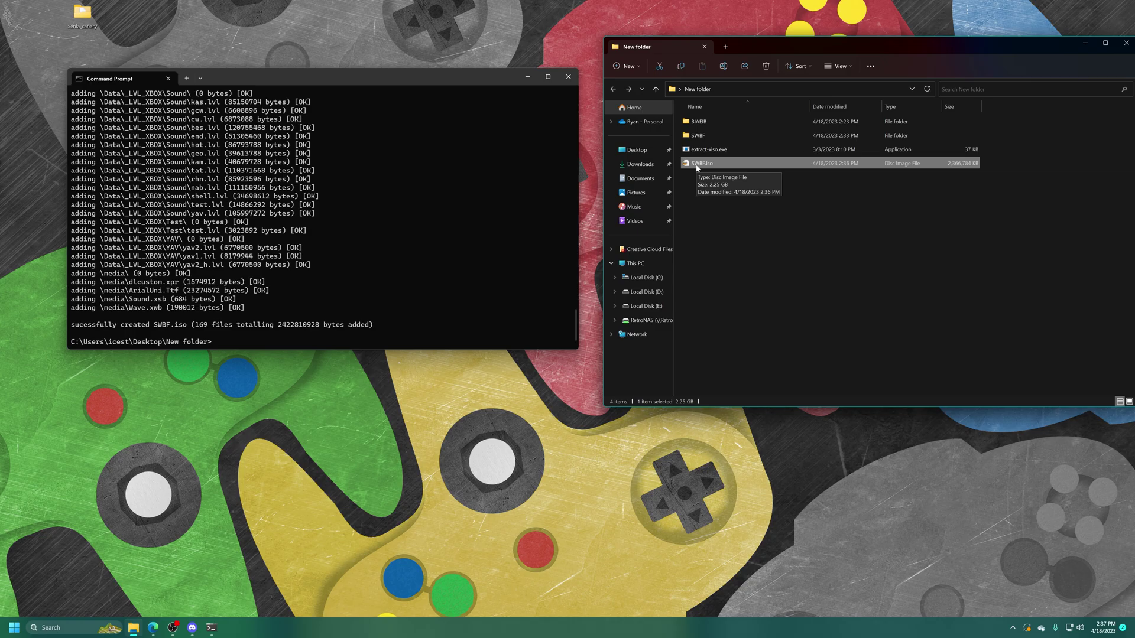
{"action": "left_click", "coordinate": [705, 202]}
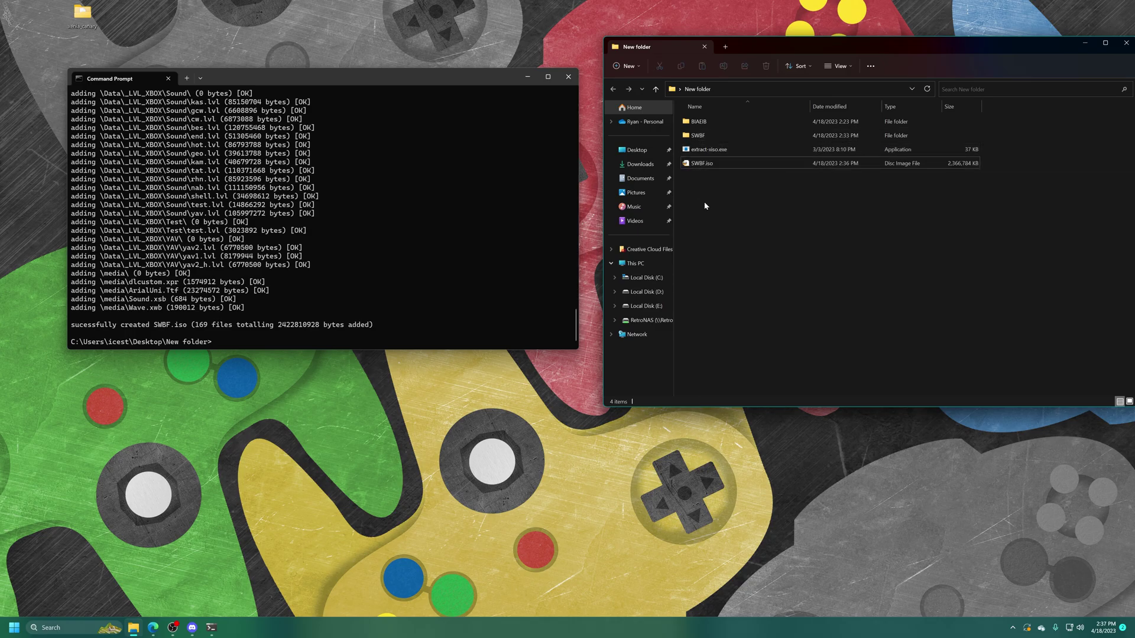
{"action": "left_click", "coordinate": [428, 334]}
Run extract-xiso -c BIAEIB and check the resulting 3,390,656 KB BIAEIB.iso
{"action": "type", "text": "extract-xiso -c SWBF"}
{"action": "key", "text": "BackSpace"}
{"action": "key", "text": "BackSpace"}
{"action": "key", "text": "BackSpace"}
{"action": "key", "text": "BackSpace"}
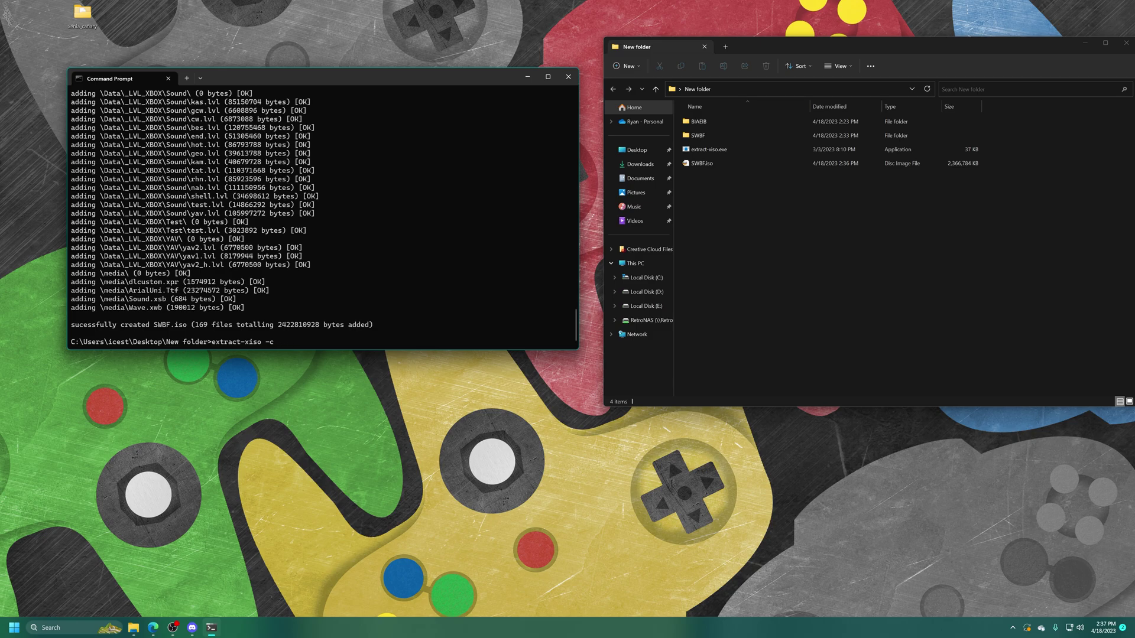
{"action": "type", "text": "BIAEIB"}
{"action": "key", "text": "Return"}
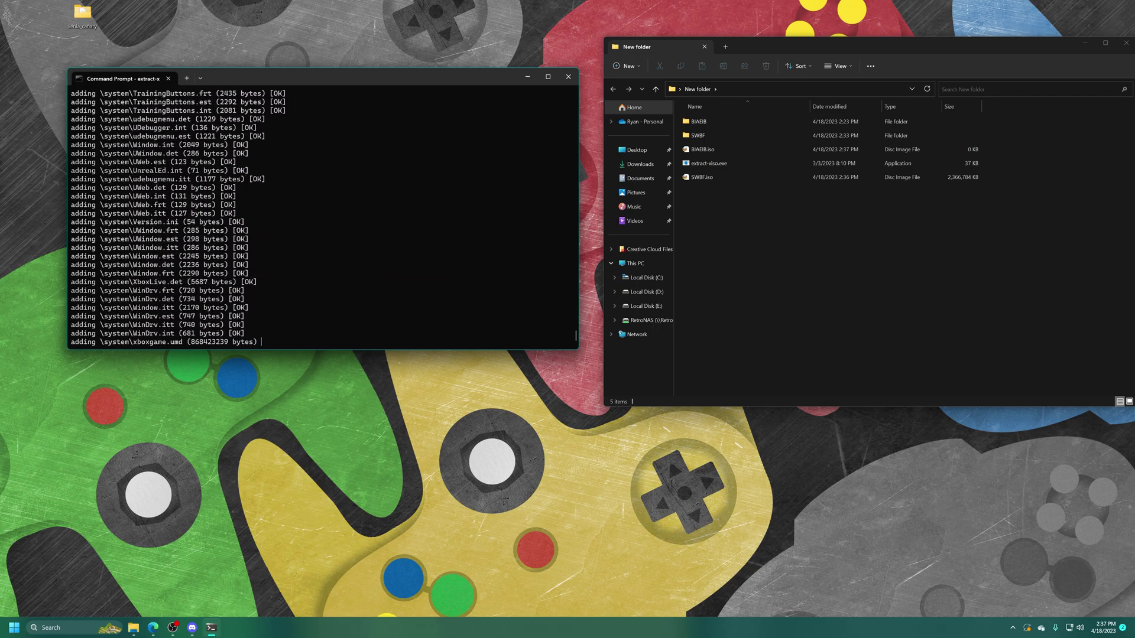
{"action": "left_click", "coordinate": [717, 144]}
{"action": "left_click", "coordinate": [716, 146]}
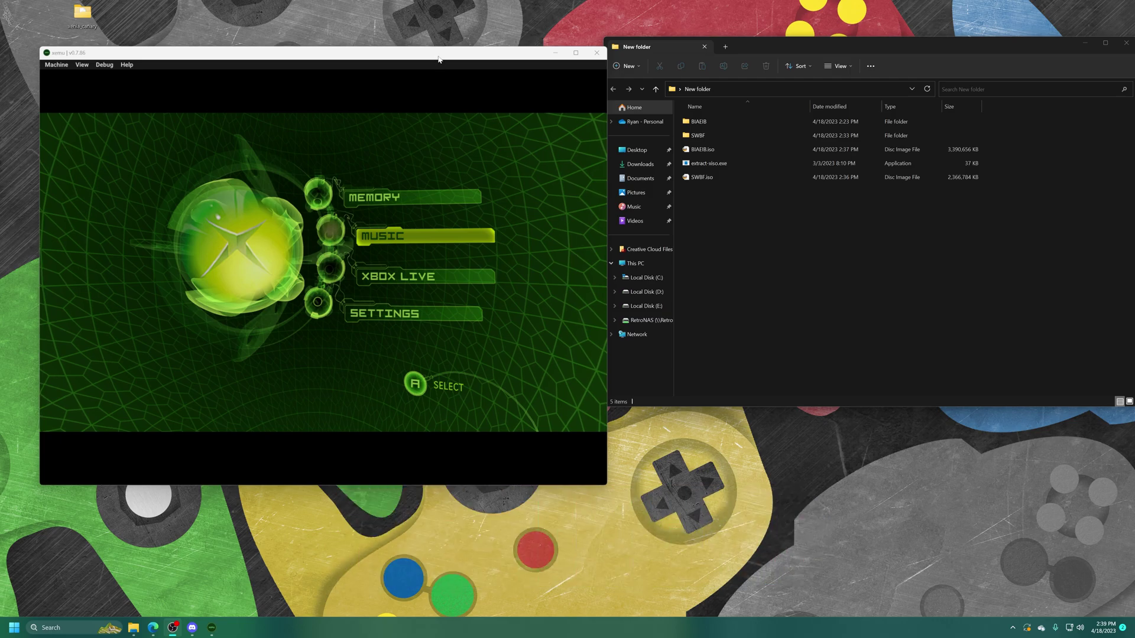
Load SWBF.iso from New folder as xemu's disc via Machine > Load Disc
{"action": "left_click", "coordinate": [438, 58]}
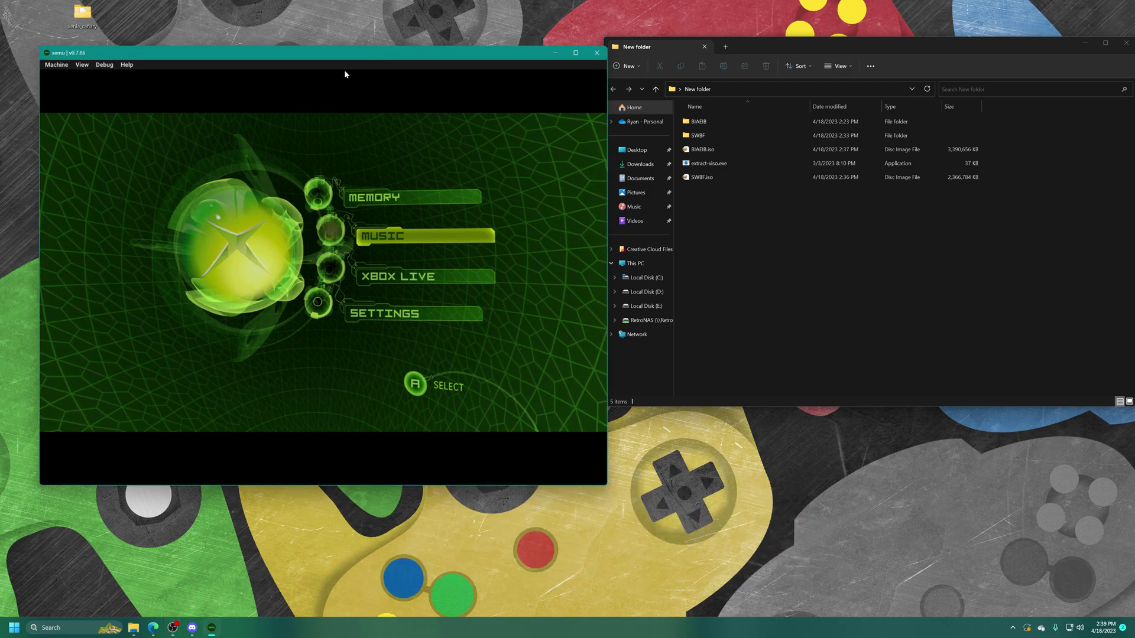
{"action": "left_click", "coordinate": [56, 64]}
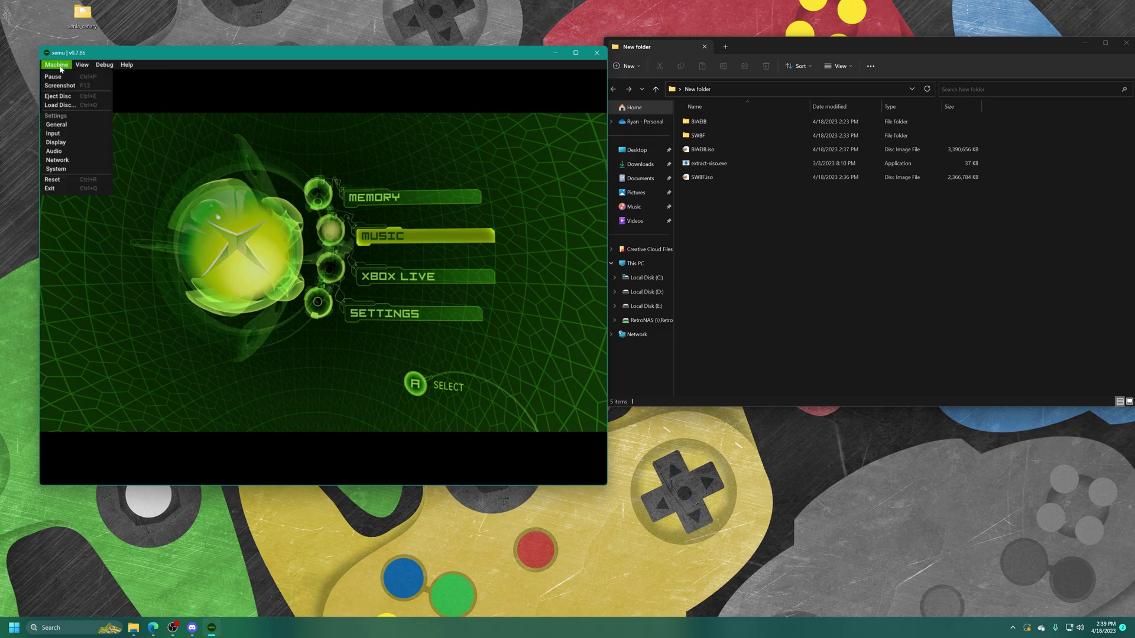
{"action": "left_click", "coordinate": [55, 105]}
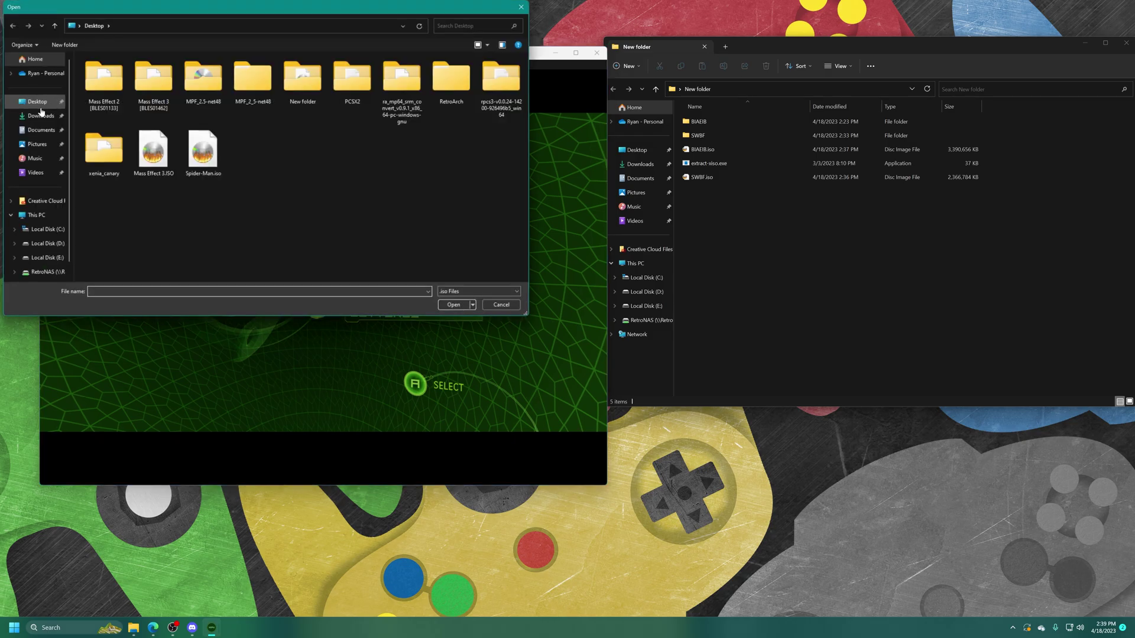
{"action": "double_click", "coordinate": [312, 86]}
{"action": "left_click", "coordinate": [118, 115]}
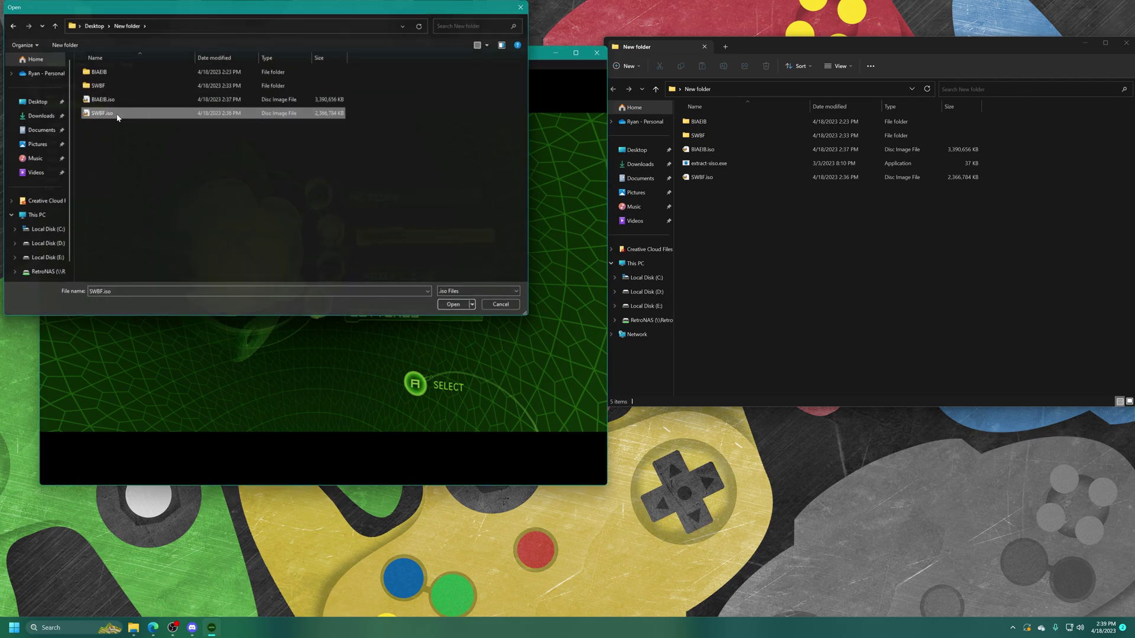
{"action": "double_click", "coordinate": [117, 115]}
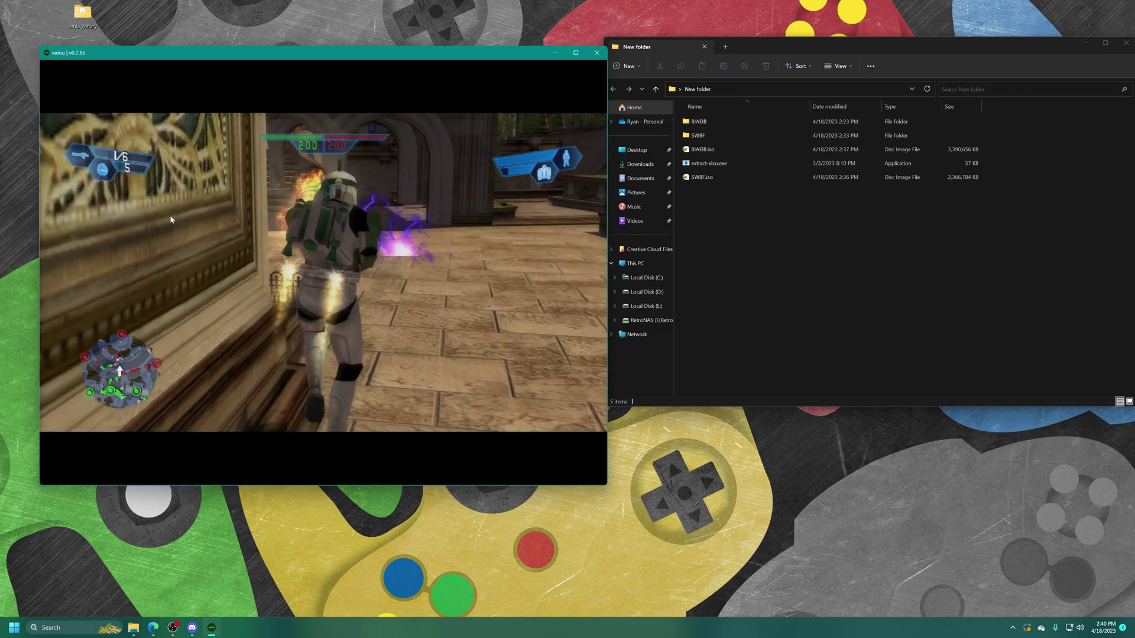
Load BIAEIB.iso into xemu in place of the SWBF disc, booting DVD2Xbox
{"action": "left_click", "coordinate": [57, 65]}
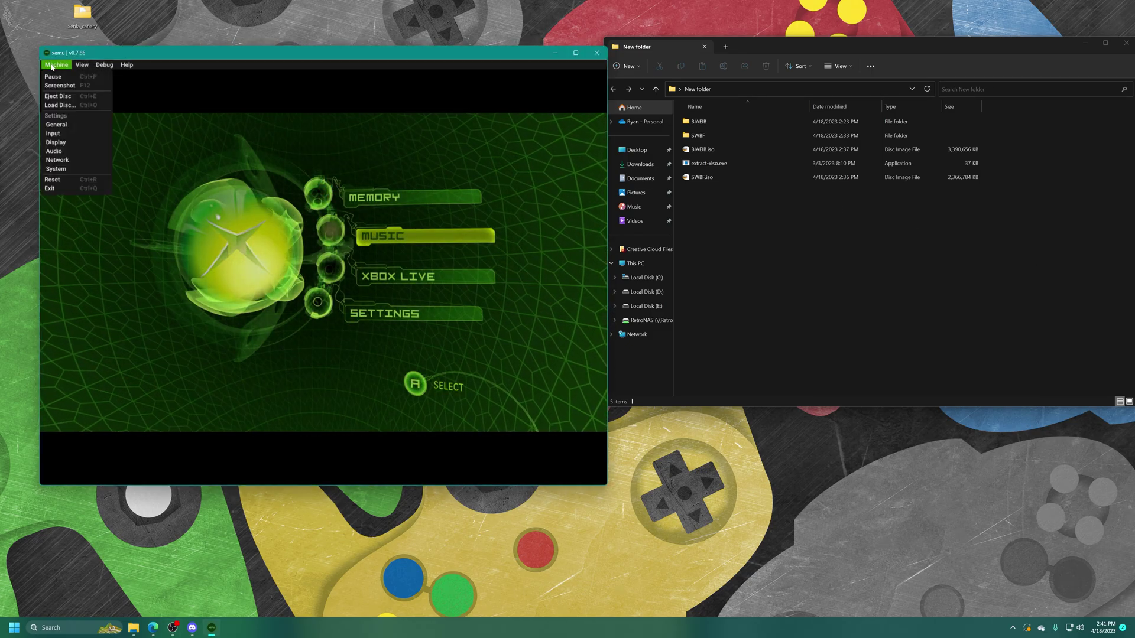
{"action": "left_click", "coordinate": [66, 104]}
{"action": "double_click", "coordinate": [112, 104]}
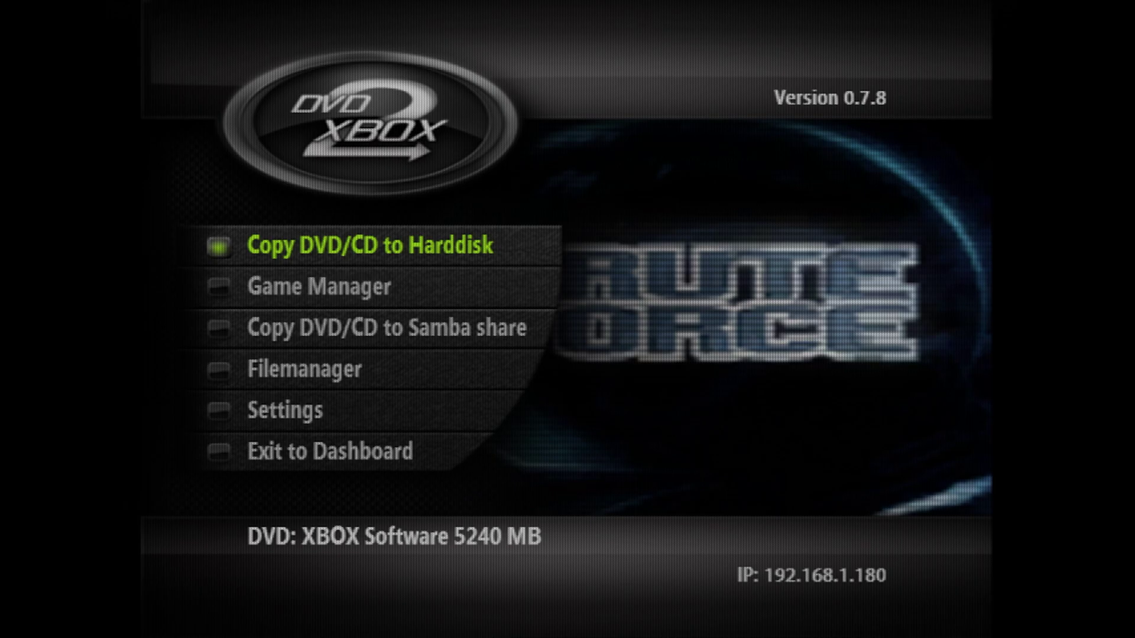
Set up Copy Disc to Harddisk with Normal copy mode and f:\games\ as dump directory
{"action": "key", "text": "Return"}
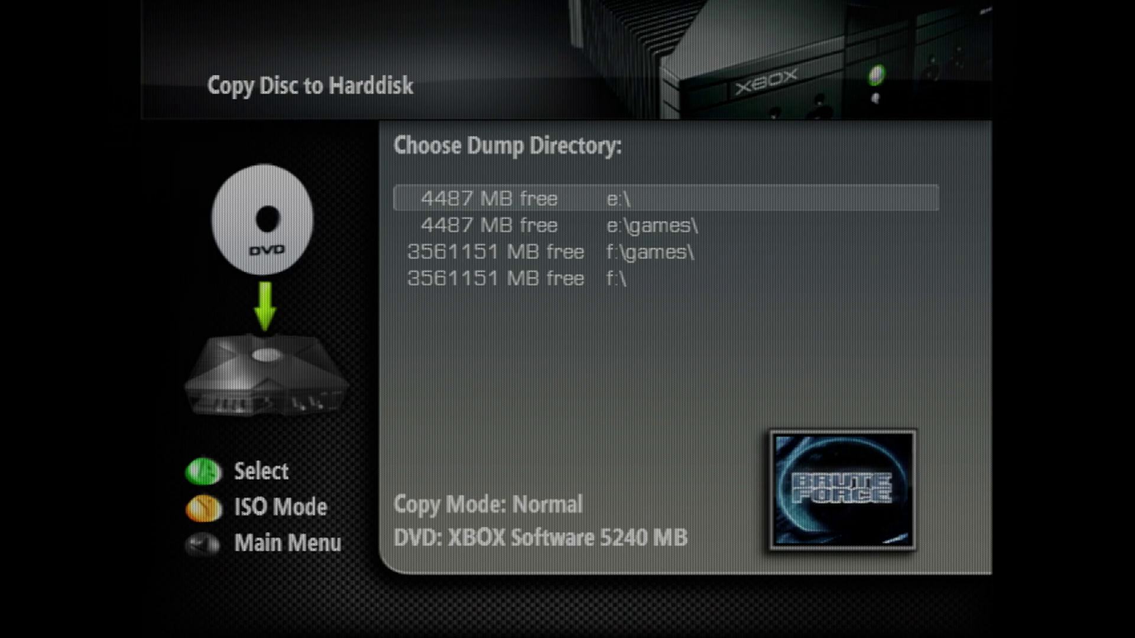
{"action": "key", "text": "y"}
{"action": "key", "text": "y"}
{"action": "key", "text": "y"}
{"action": "key", "text": "y"}
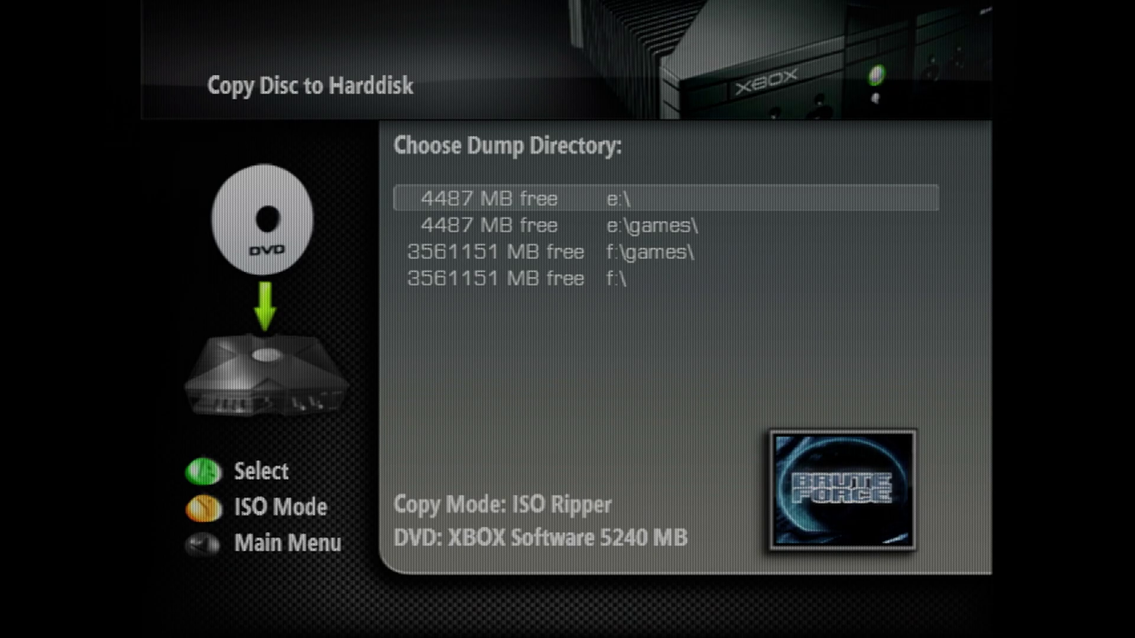
{"action": "key", "text": "y"}
{"action": "key", "text": "y"}
{"action": "key", "text": "y"}
{"action": "key", "text": "y"}
{"action": "key", "text": "y"}
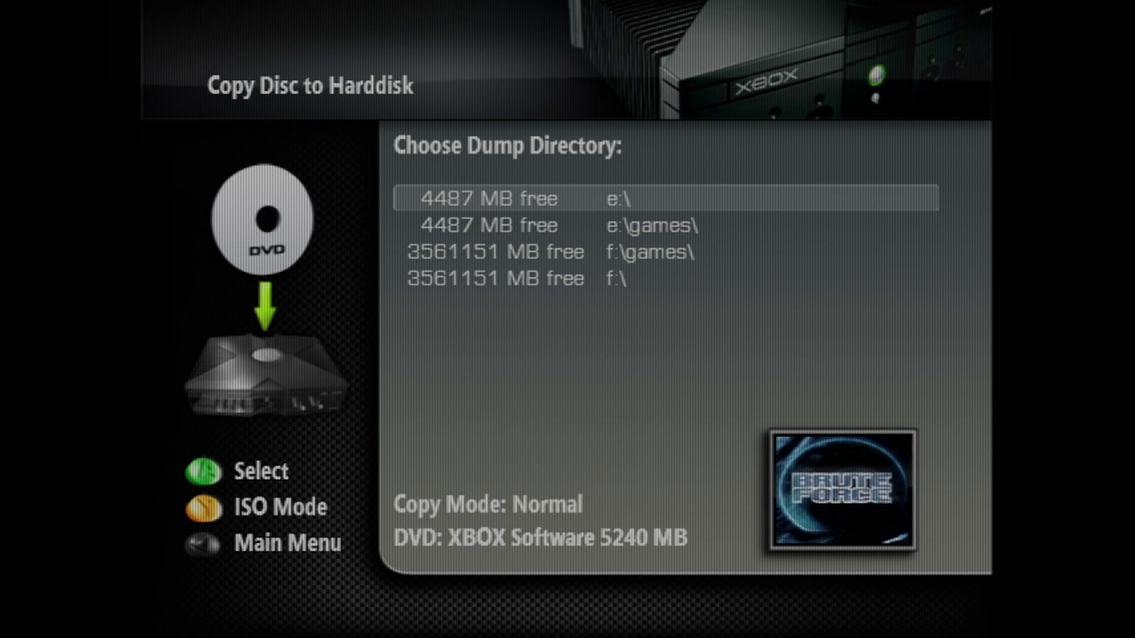
{"action": "key", "text": "y"}
{"action": "key", "text": "y"}
{"action": "key", "text": "y"}
{"action": "key", "text": "y"}
{"action": "key", "text": "y"}
{"action": "key", "text": "y"}
{"action": "key", "text": "y"}
{"action": "key", "text": "y"}
{"action": "key", "text": "y"}
{"action": "key", "text": "y"}
{"action": "key", "text": "y"}
{"action": "key", "text": "y"}
{"action": "key", "text": "y"}
{"action": "key", "text": "y"}
{"action": "key", "text": "y"}
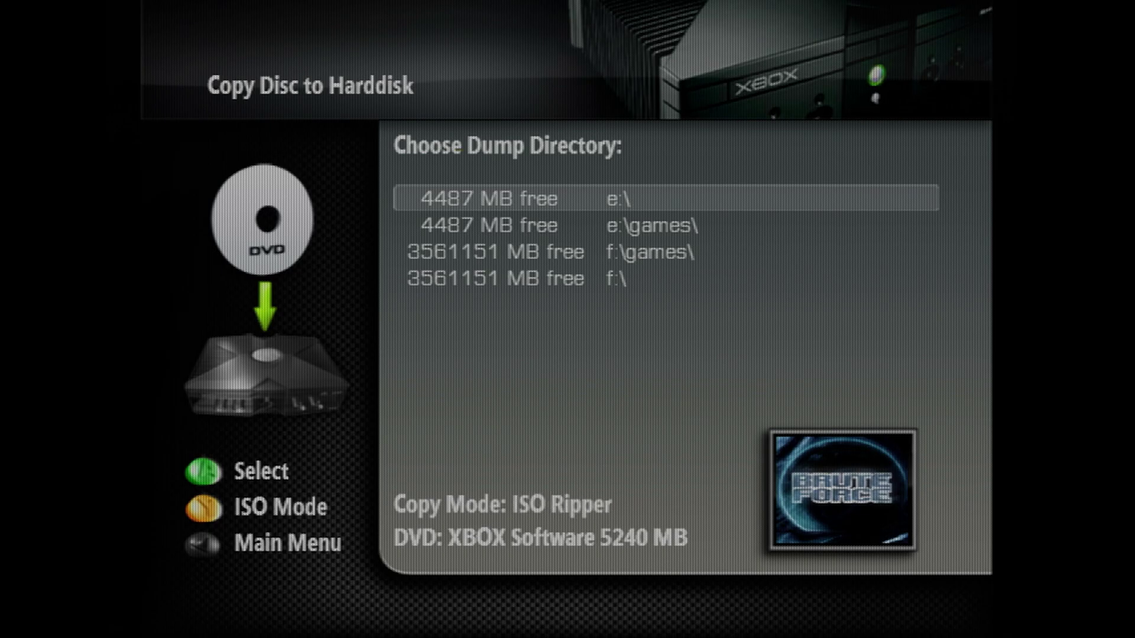
{"action": "key", "text": "y"}
{"action": "key", "text": "y"}
{"action": "key", "text": "y"}
{"action": "key", "text": "y"}
{"action": "key", "text": "Down"}
{"action": "key", "text": "Down"}
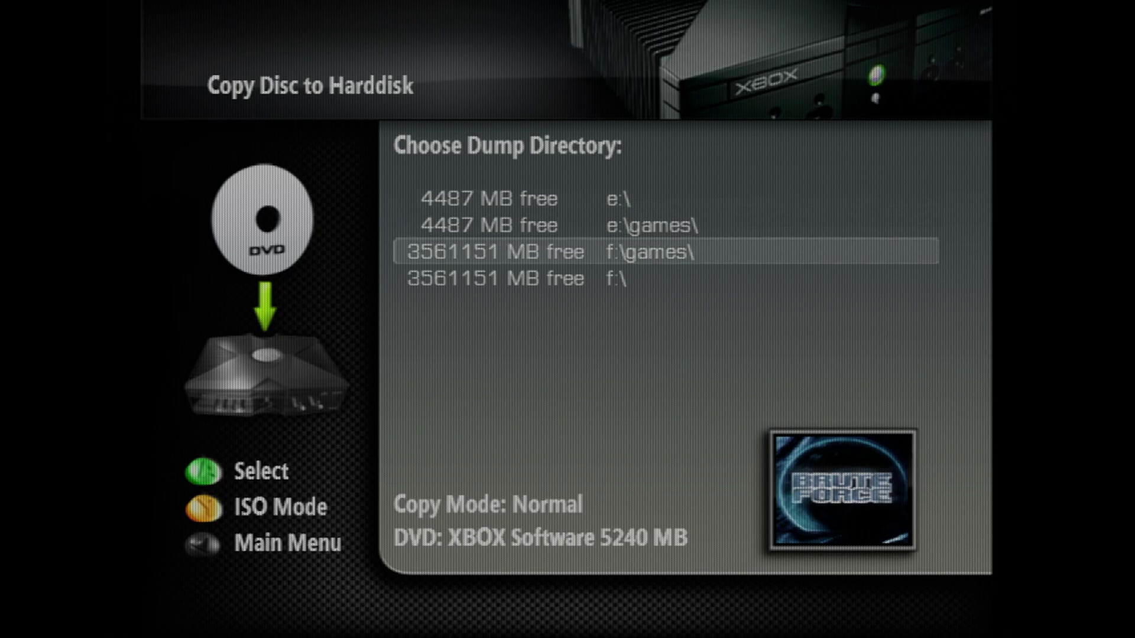
{"action": "key", "text": "Return"}
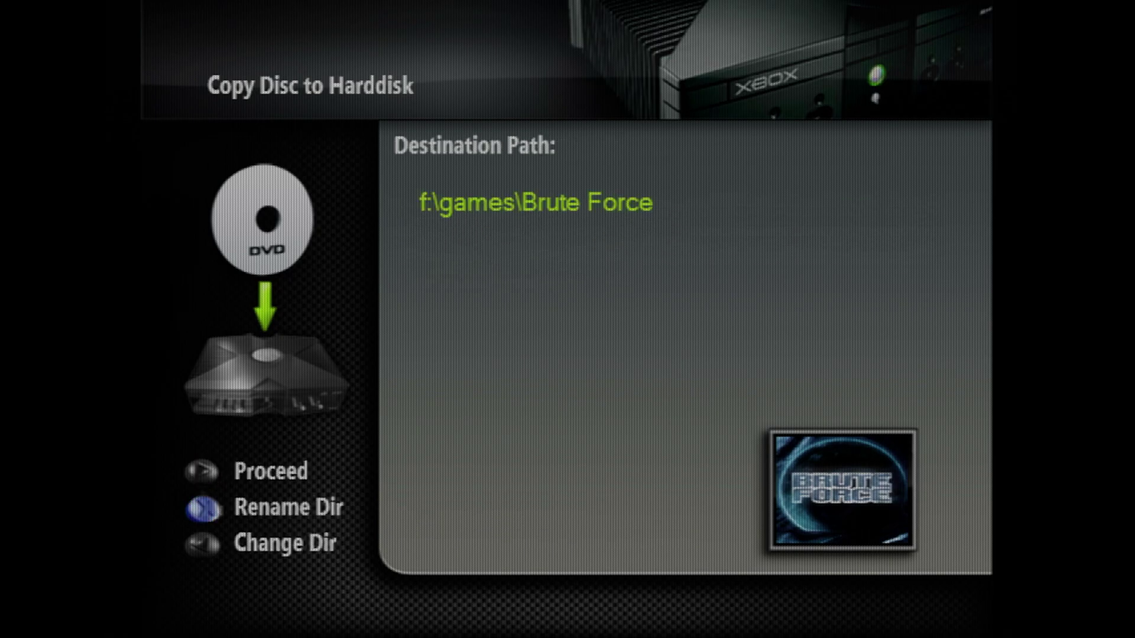
Copy the disc to f:\games\Brute Force (685 files, 0 failed) and dismiss the report
{"action": "key", "text": "Return"}
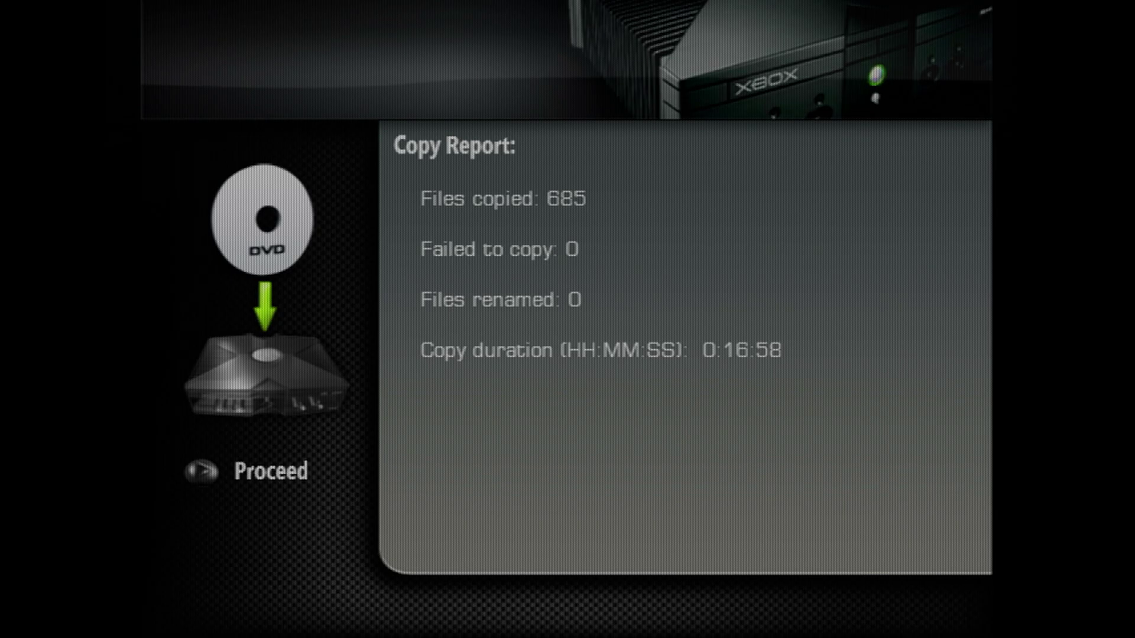
{"action": "key", "text": "Return"}
{"action": "key", "text": "Down"}
{"action": "key", "text": "Down"}
{"action": "key", "text": "Down"}
{"action": "key", "text": "Down"}
Exit DVD2Xbox to XBMC4Gamers and bring up the options panel with system info
{"action": "key", "text": "Return"}
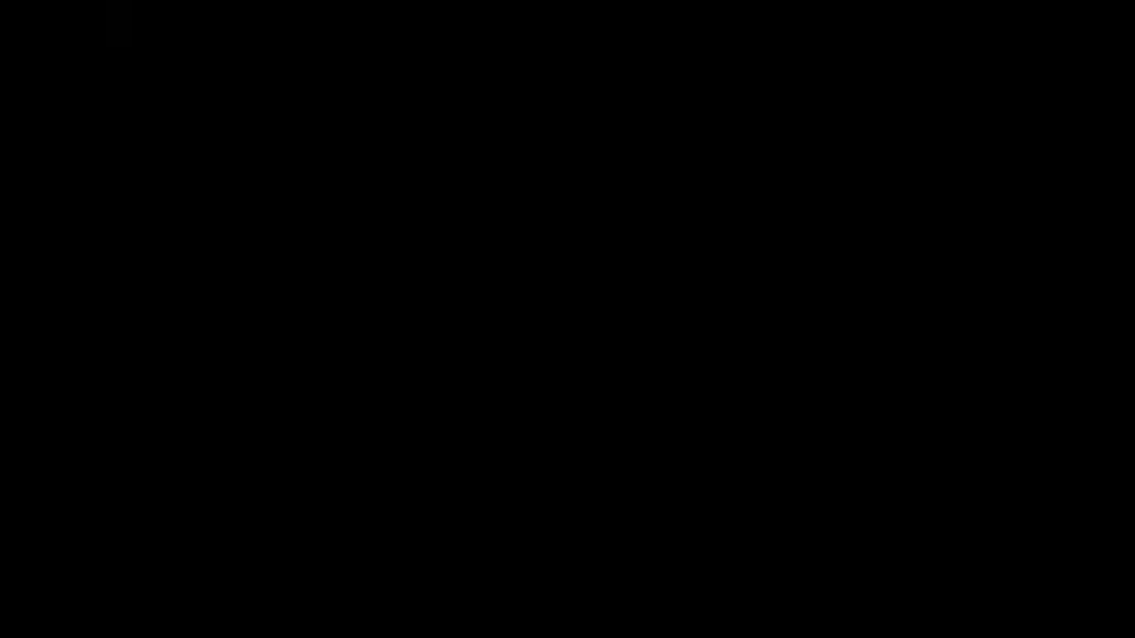
{"action": "key", "text": "Down"}
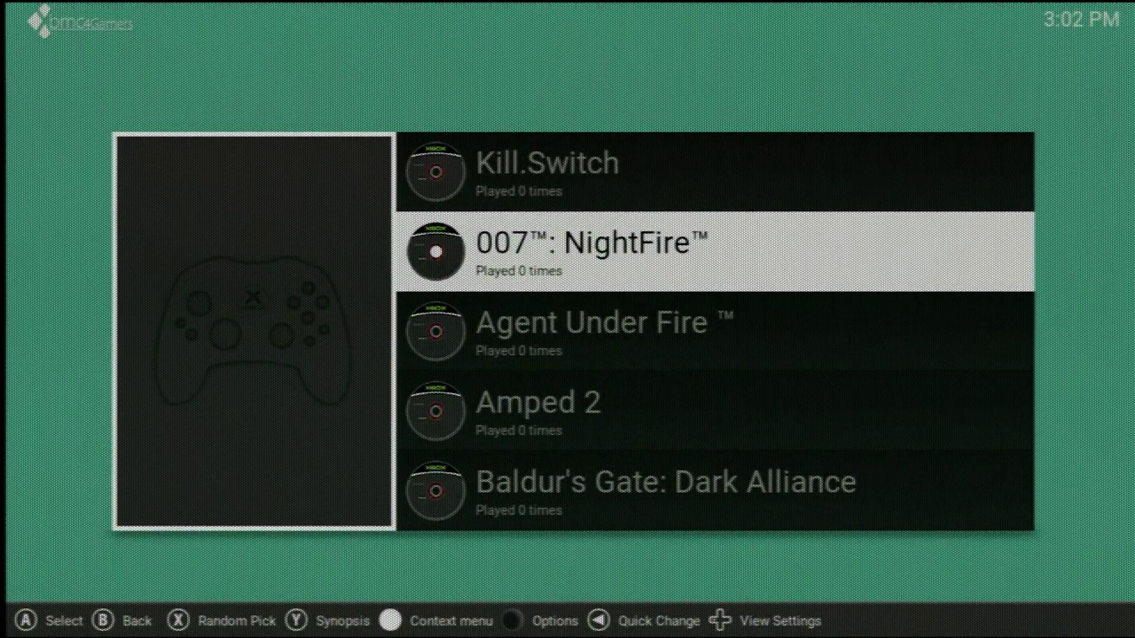
{"action": "key", "text": "s"}
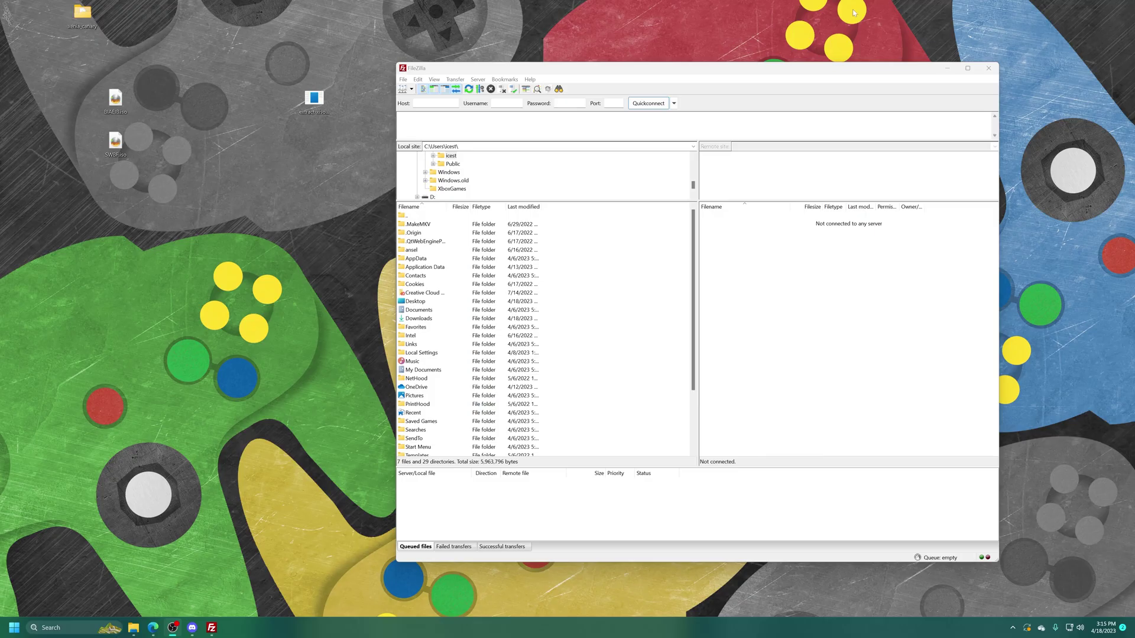
Quick-connect to 192.168.1.180 on port 21 with the console's username and password
{"action": "left_click", "coordinate": [436, 103]}
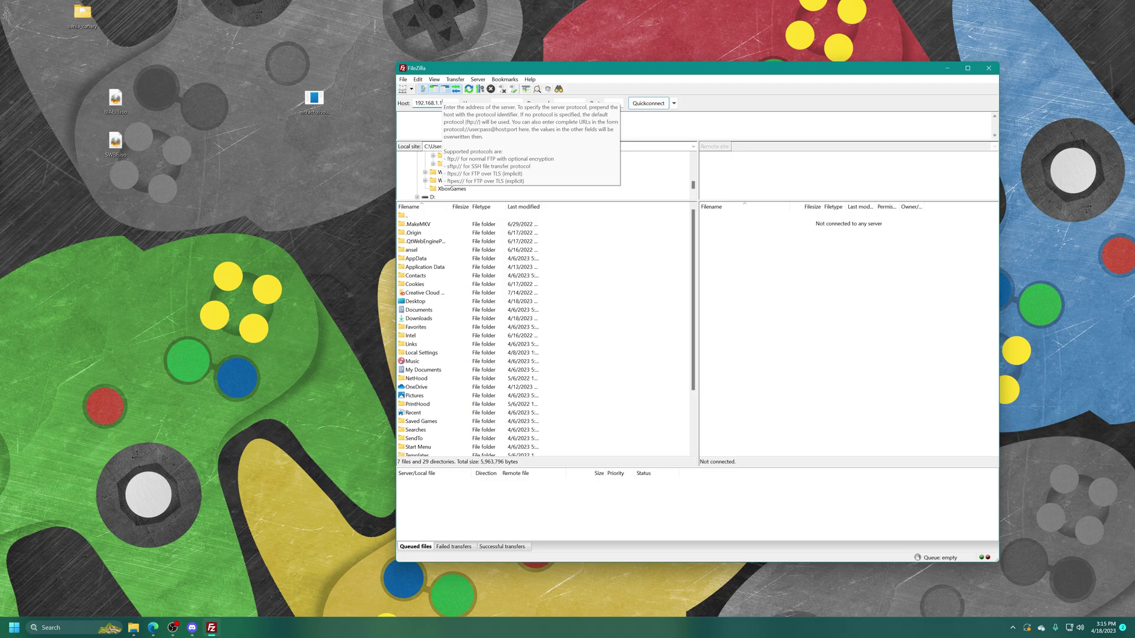
{"action": "left_click", "coordinate": [498, 102]}
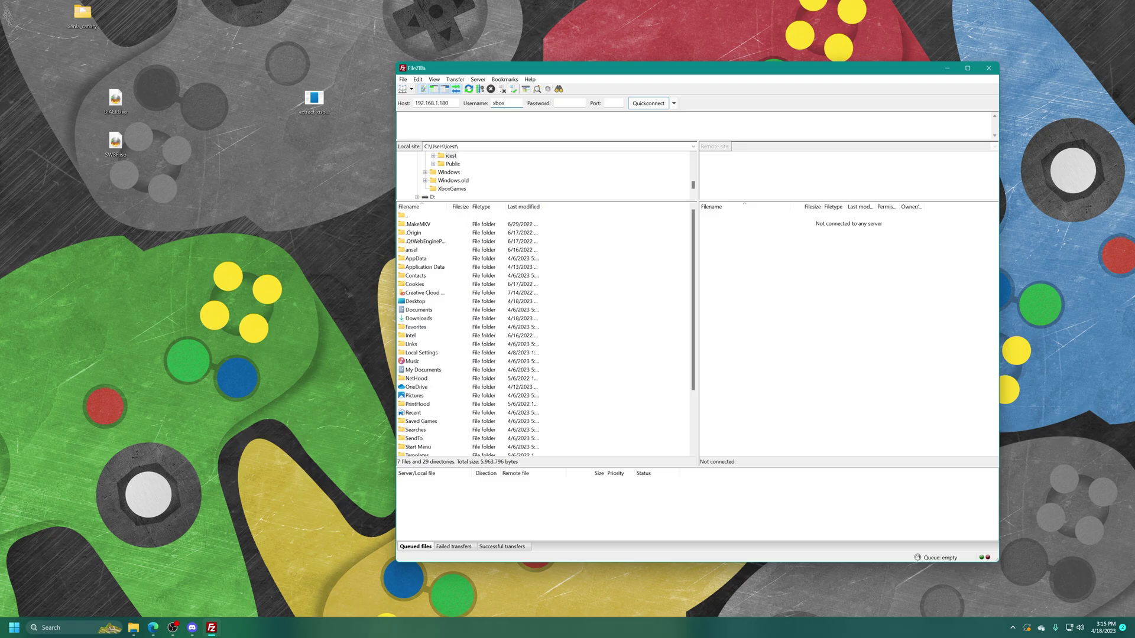
{"action": "key", "text": "Tab"}
{"action": "type", "text": "xbox"}
{"action": "left_click", "coordinate": [609, 104]}
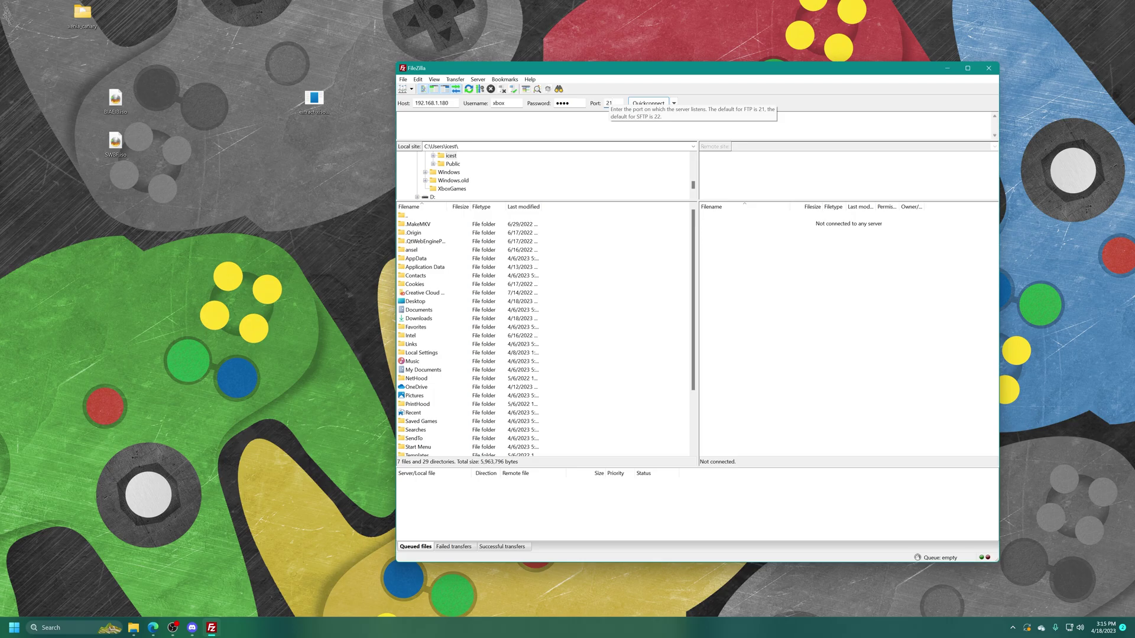
{"action": "type", "text": "21"}
{"action": "left_click", "coordinate": [648, 103]}
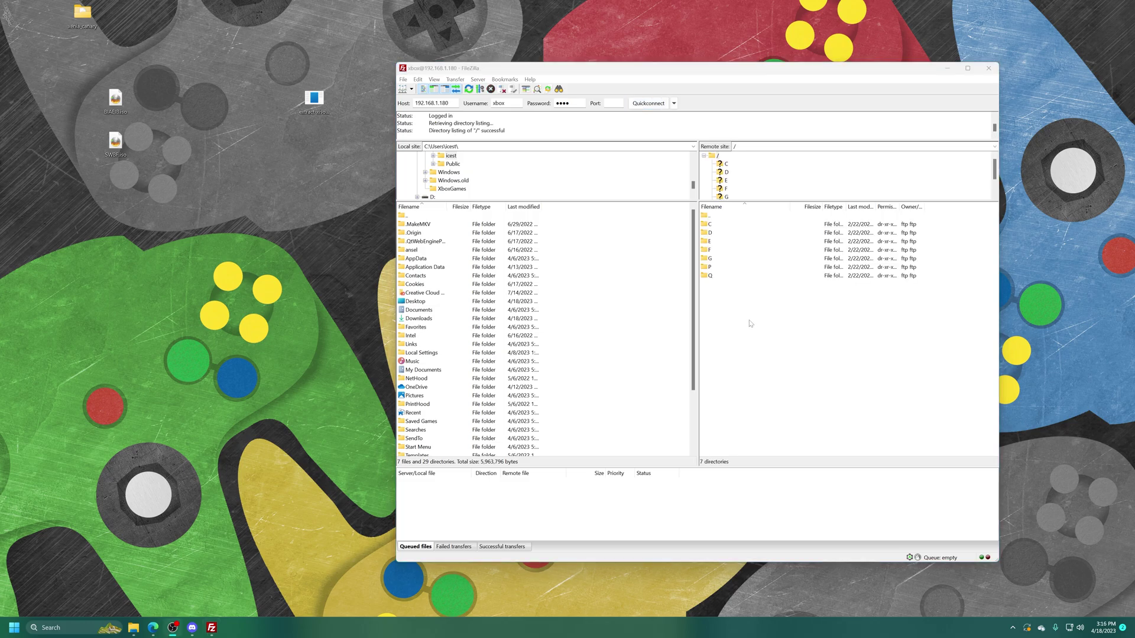
Browse to /F/games on the Xbox and download the Brute Force folder to the desktop
{"action": "double_click", "coordinate": [706, 250]}
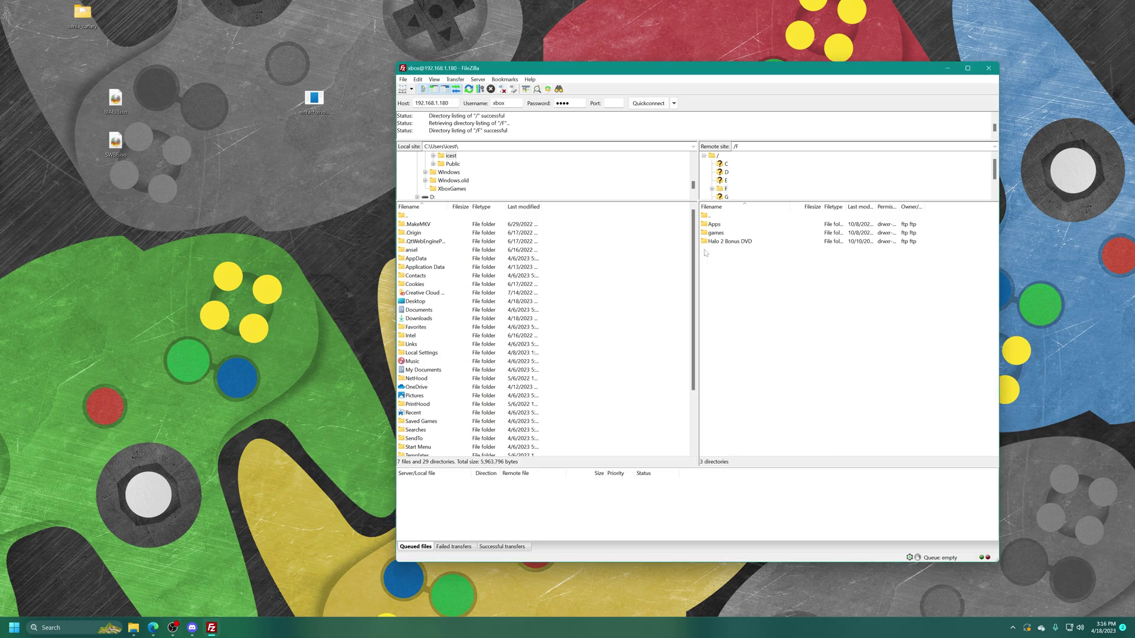
{"action": "double_click", "coordinate": [722, 234]}
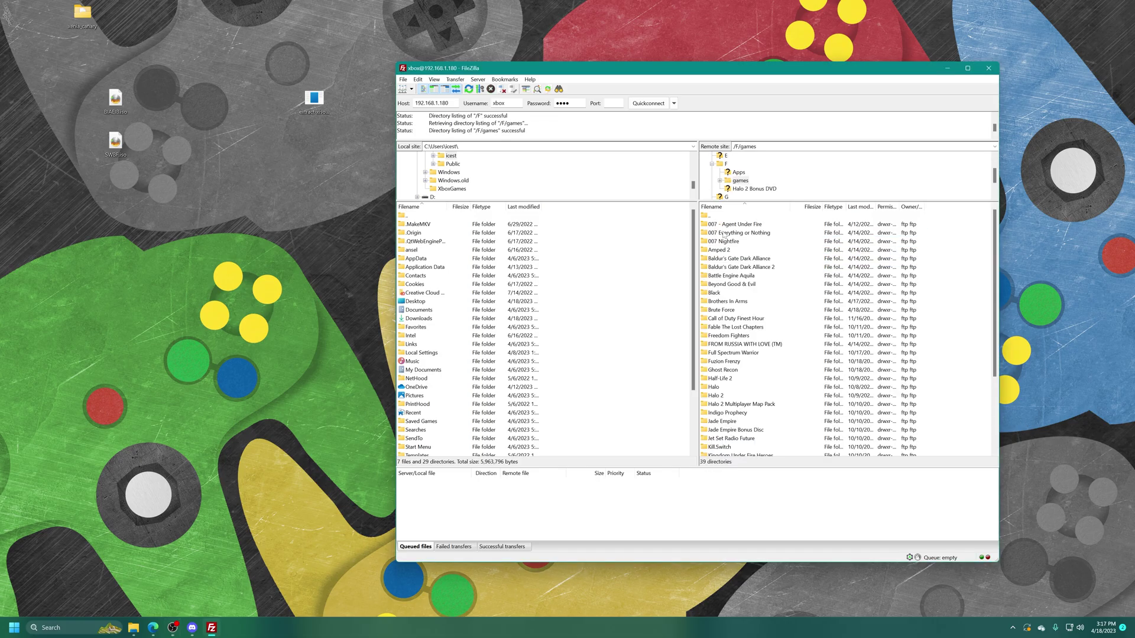
{"action": "double_click", "coordinate": [719, 311]}
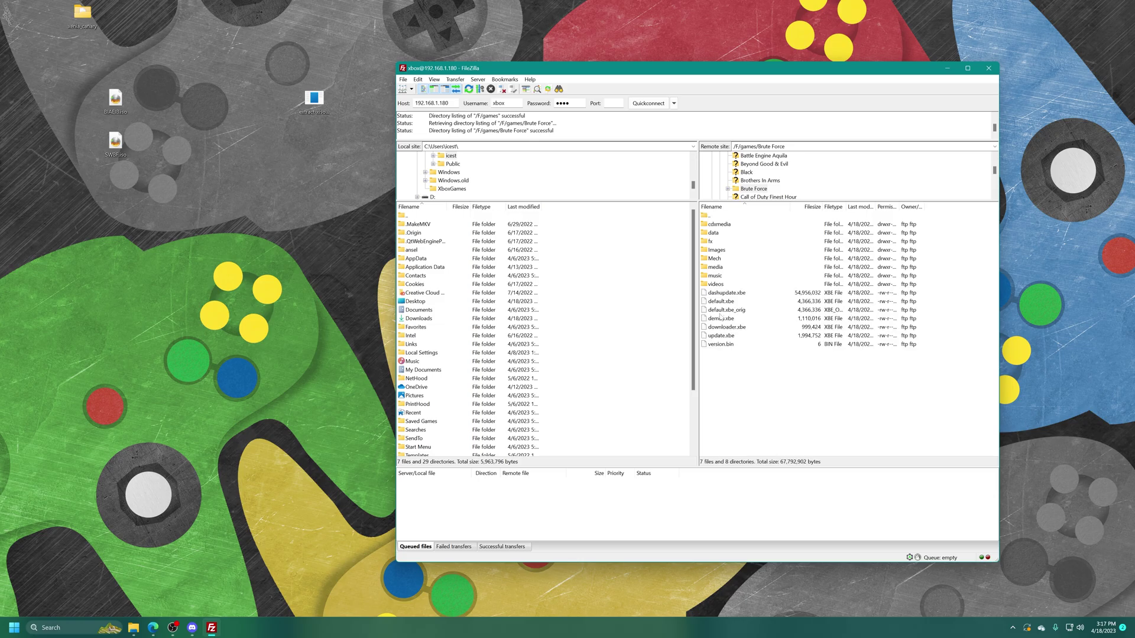
{"action": "key", "text": "BackSpace"}
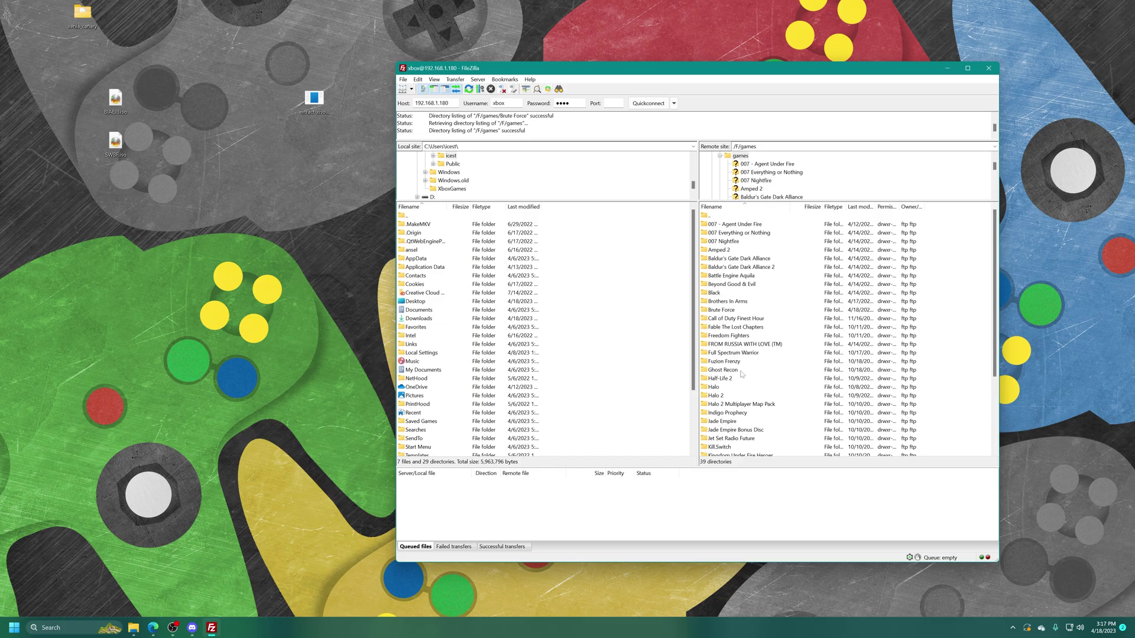
{"action": "left_click", "coordinate": [722, 312]}
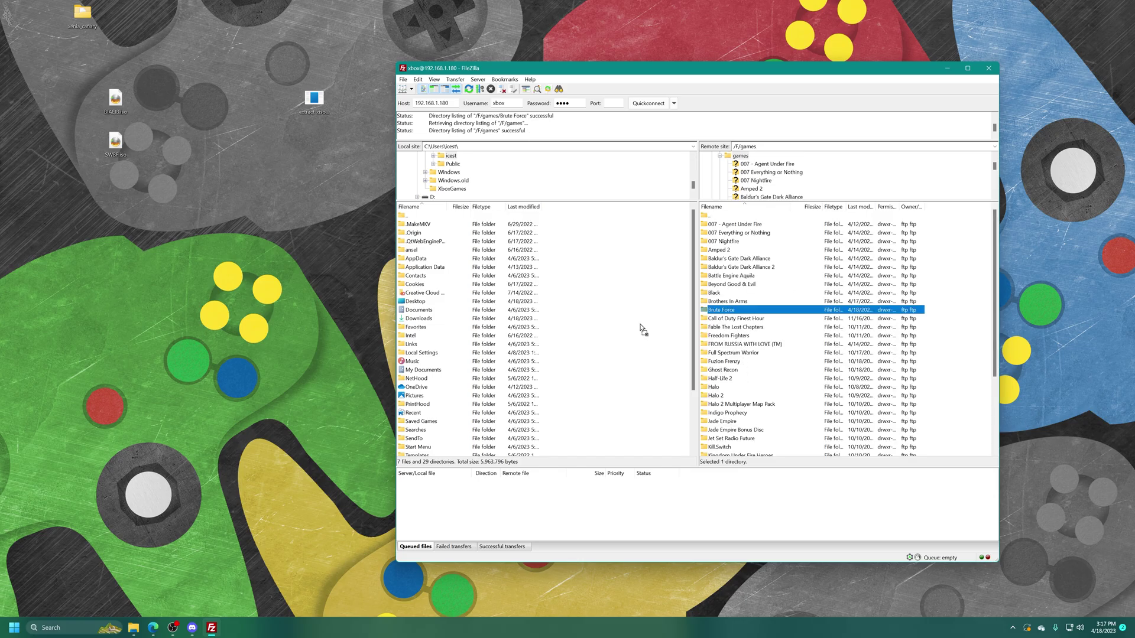
{"action": "left_click_drag", "start_coordinate": [204, 274], "coordinate": [203, 270]}
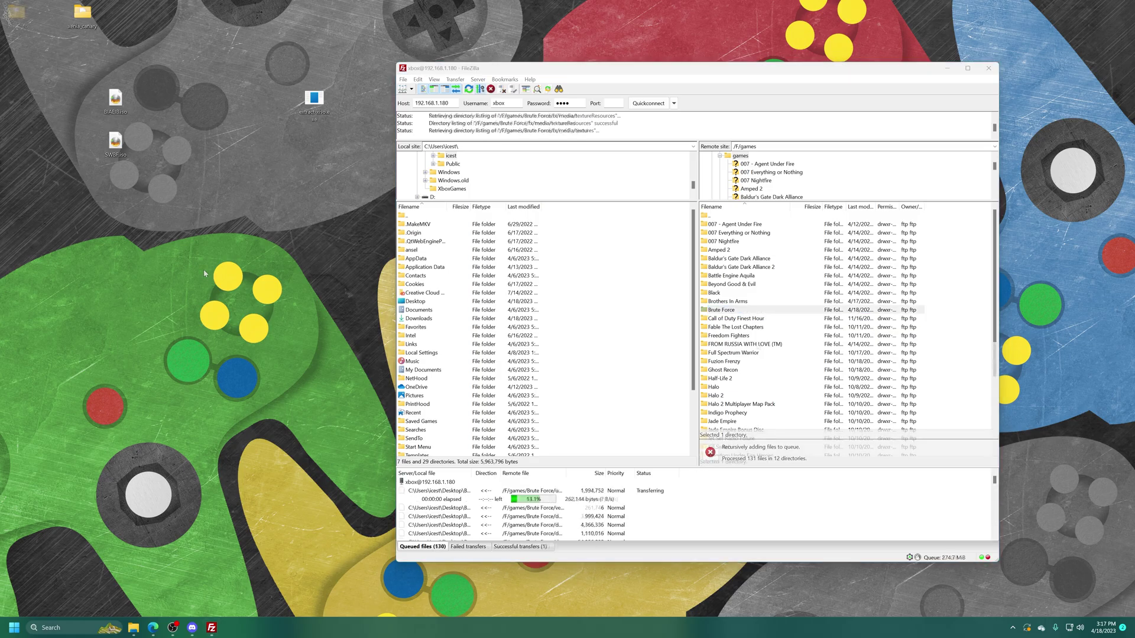
Download the Mgs2 Substance folder from /F/games to the desktop
{"action": "left_click", "coordinate": [735, 346]}
{"action": "double_click", "coordinate": [735, 346]}
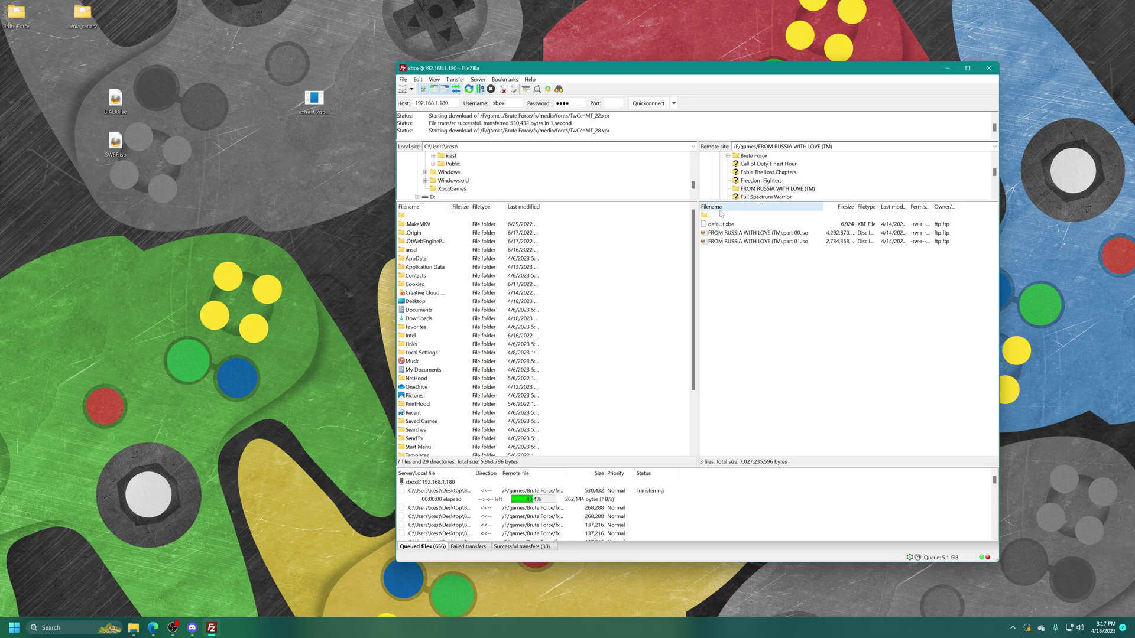
{"action": "double_click", "coordinate": [821, 216]}
{"action": "scroll", "coordinate": [794, 350], "scroll_direction": "down", "scroll_amount": 4}
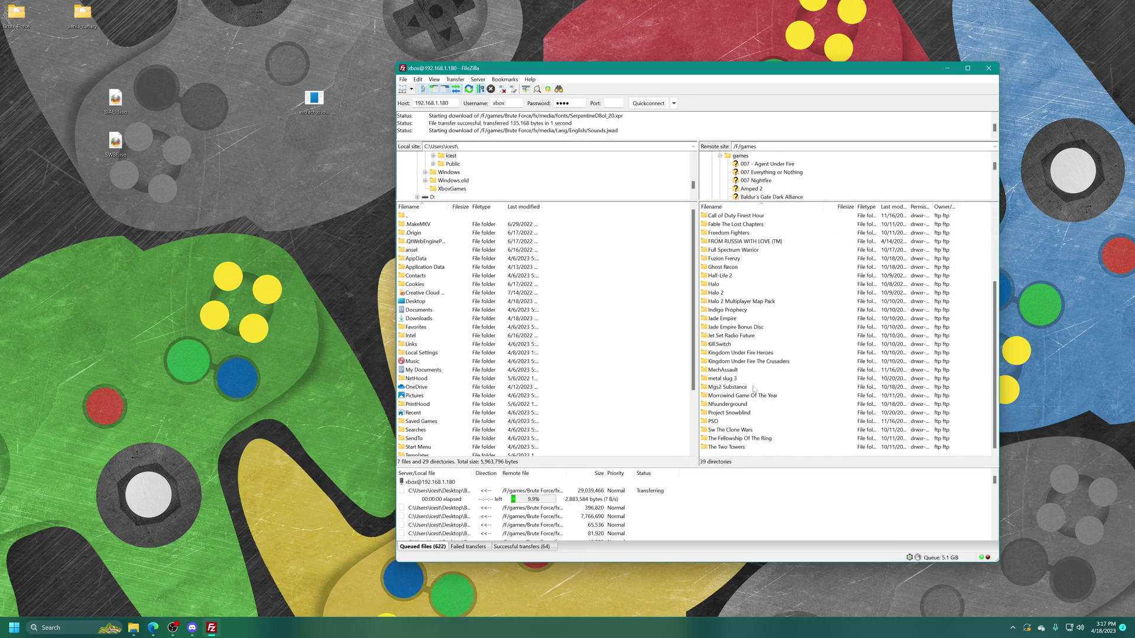
{"action": "double_click", "coordinate": [722, 387]}
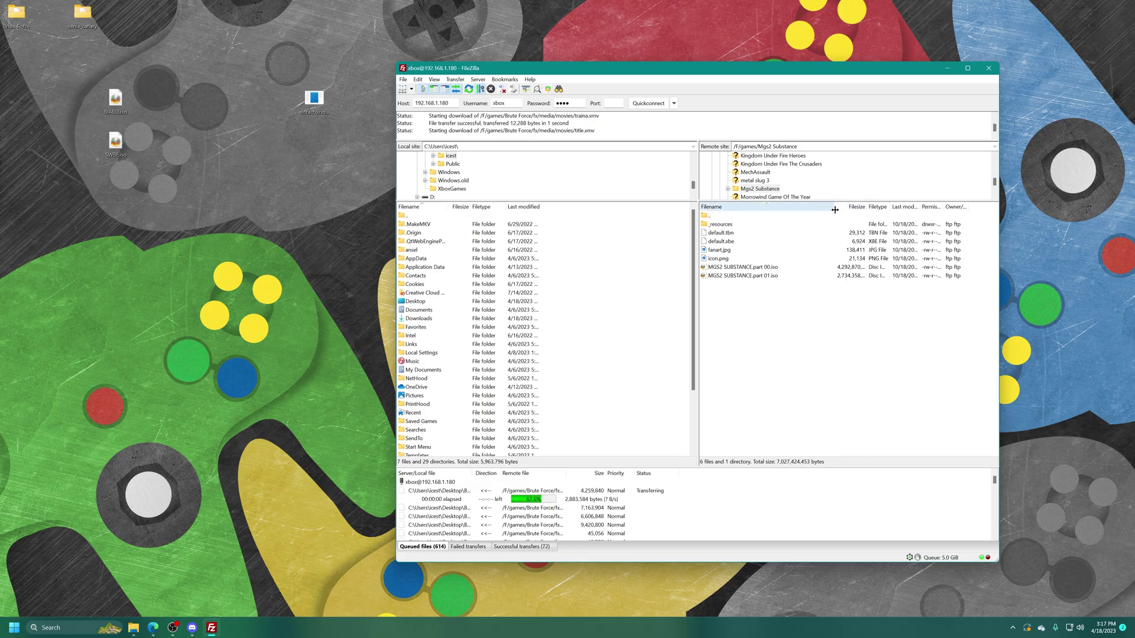
{"action": "double_click", "coordinate": [722, 216]}
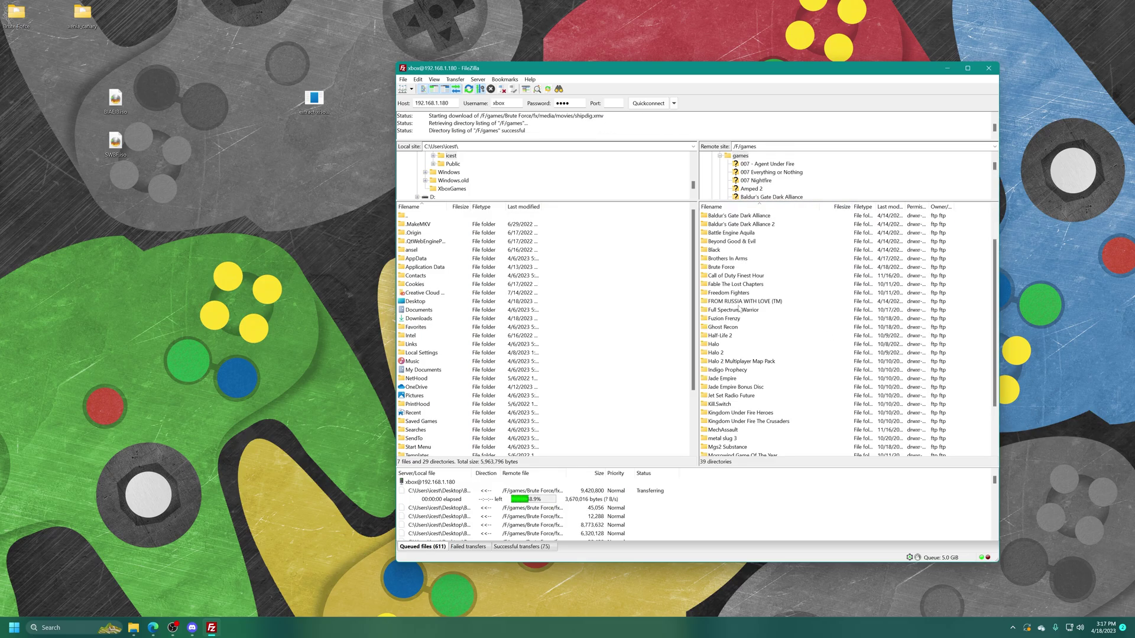
{"action": "left_click", "coordinate": [738, 447]}
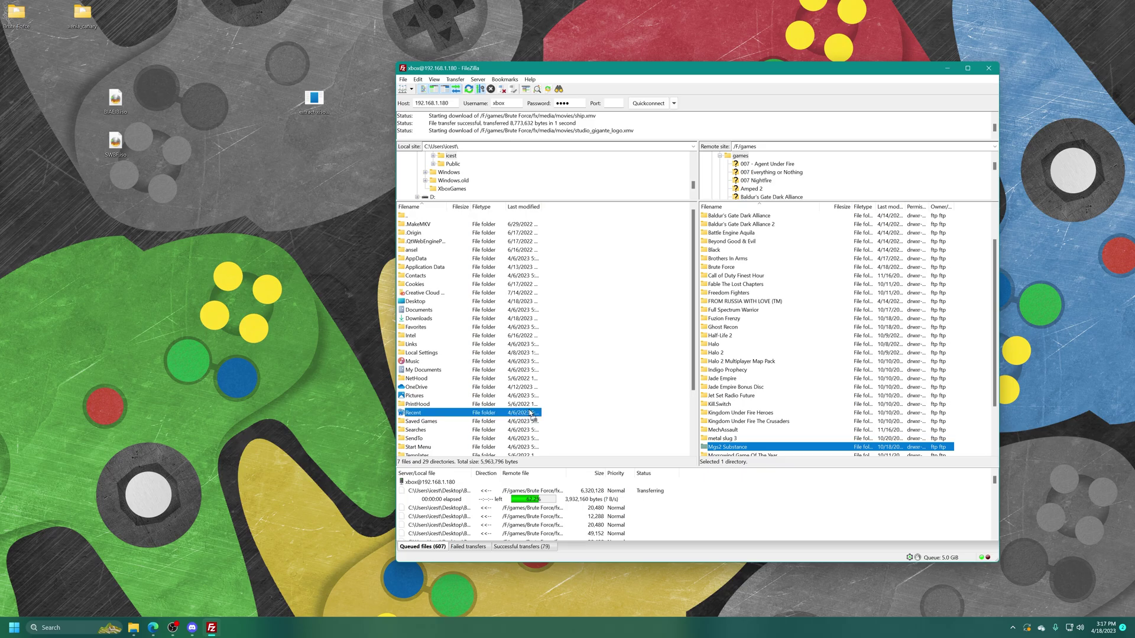
{"action": "left_click_drag", "start_coordinate": [117, 241], "coordinate": [117, 241]}
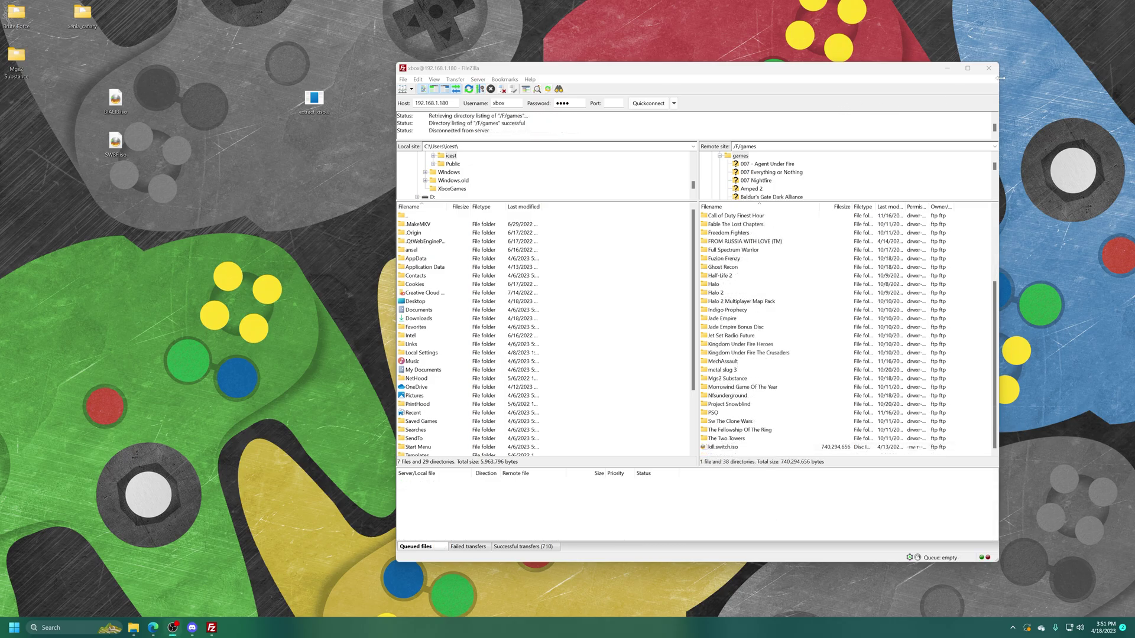
Close FileZilla and open the downloaded Brute Force folder from mid-desktop
{"action": "left_click", "coordinate": [989, 68]}
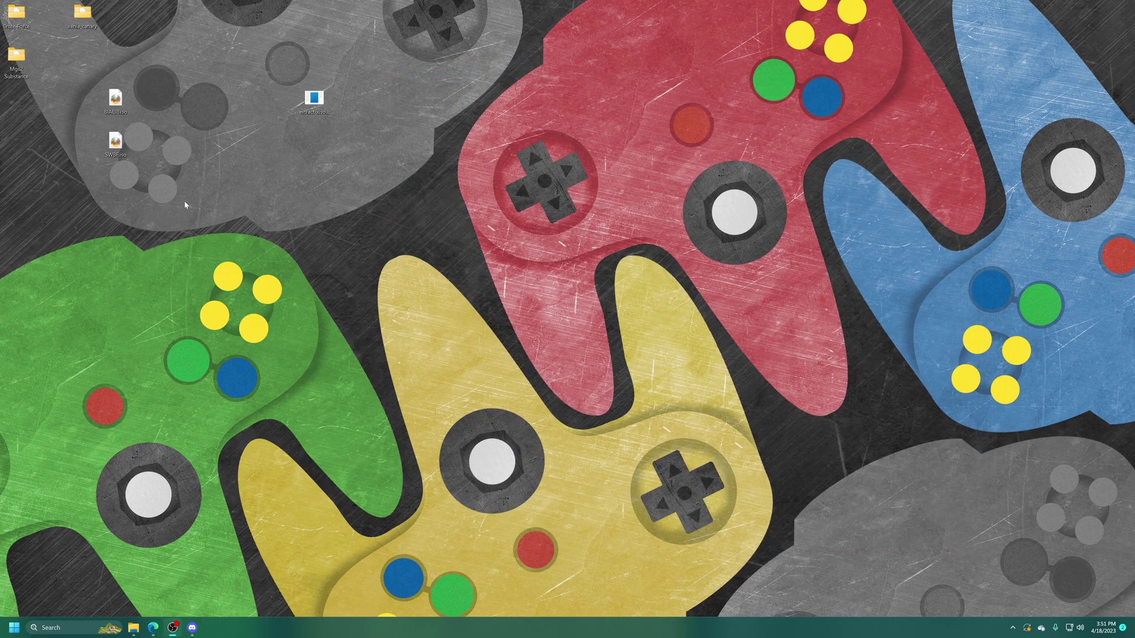
{"action": "left_click_drag", "start_coordinate": [35, 27], "coordinate": [373, 201]}
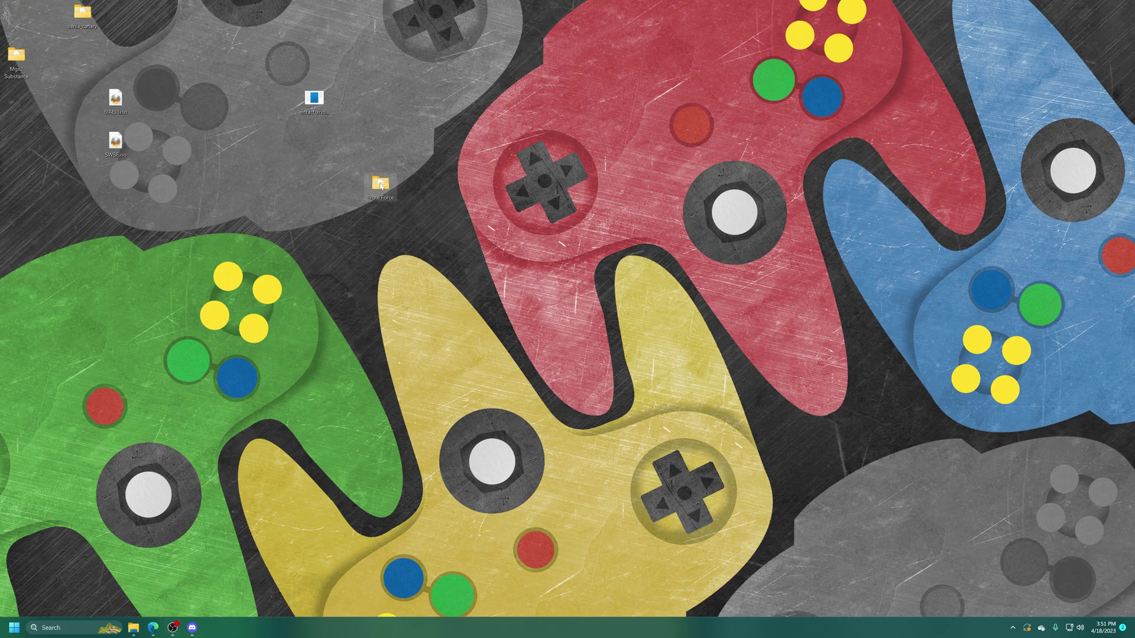
{"action": "double_click", "coordinate": [381, 185]}
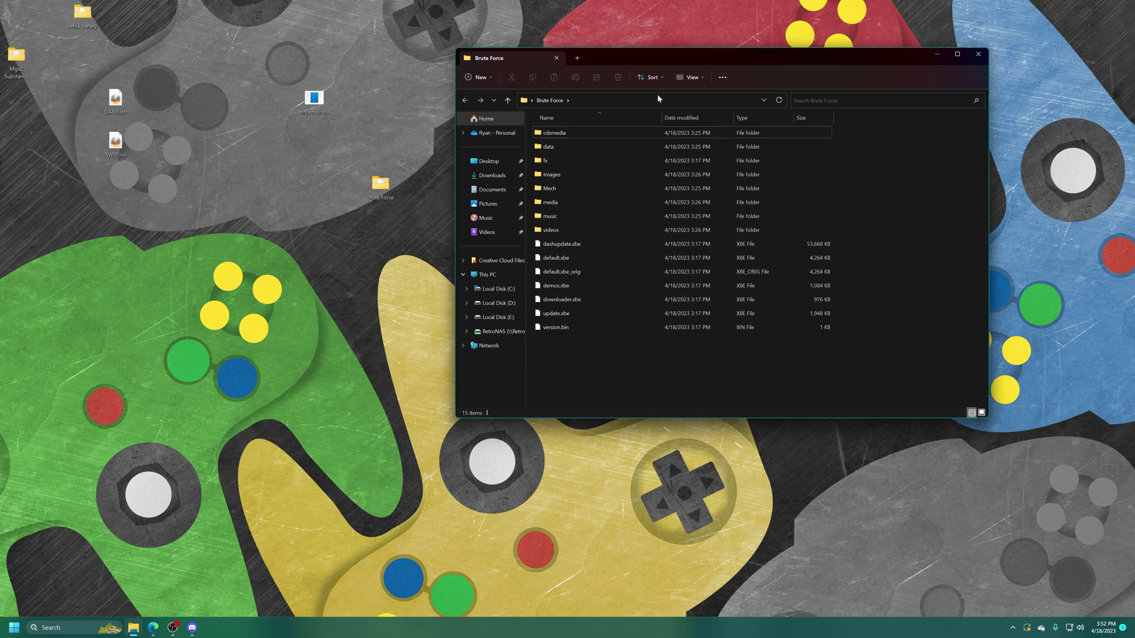
{"action": "left_click", "coordinate": [703, 76]}
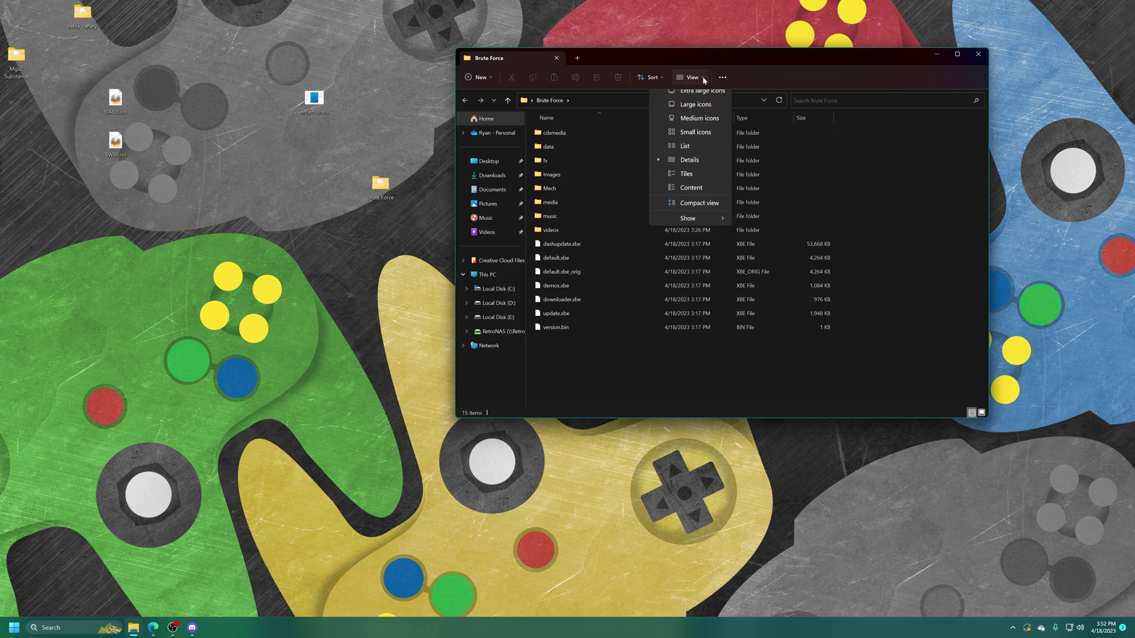
{"action": "mouse_move", "coordinate": [705, 225]}
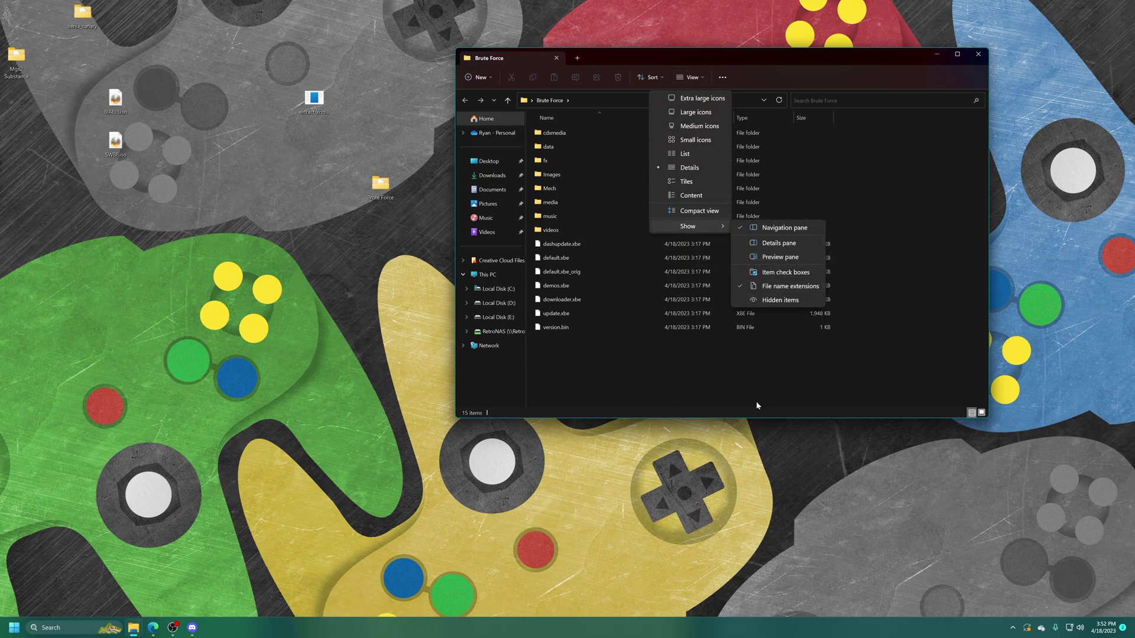
{"action": "left_click", "coordinate": [657, 387]}
Delete default.xbe, rename default.xbe_orig to default.xbe, and close the folder window
{"action": "left_click", "coordinate": [614, 257]}
{"action": "key", "text": "Delete"}
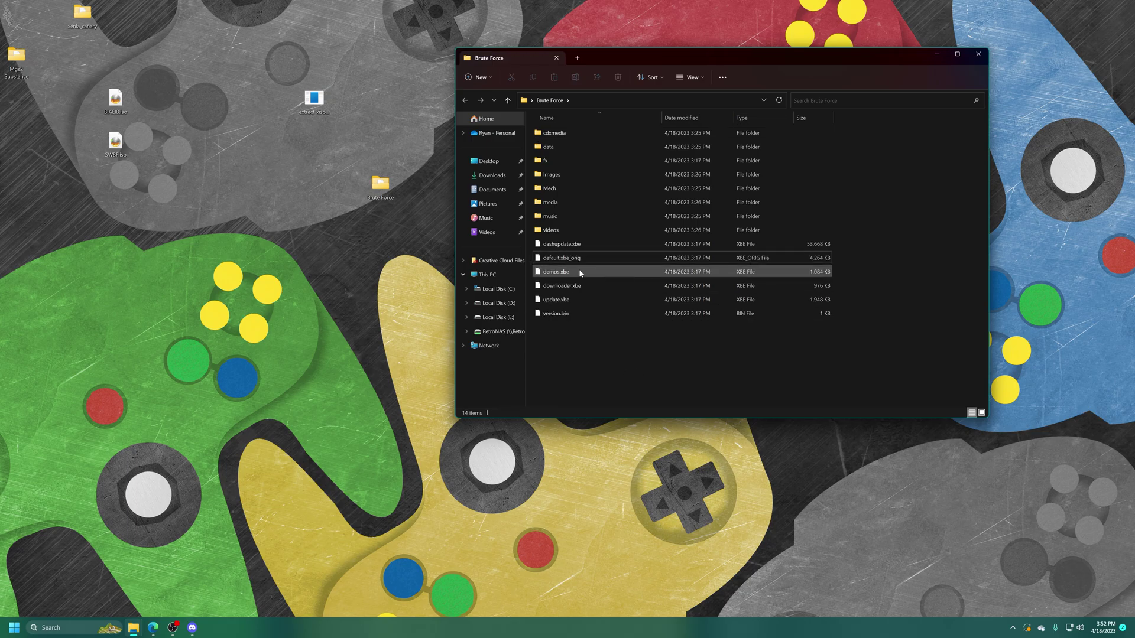
{"action": "left_click", "coordinate": [576, 260]}
{"action": "left_click", "coordinate": [578, 260]}
{"action": "double_click", "coordinate": [576, 259]}
{"action": "key", "text": "BackSpace"}
{"action": "key", "text": "BackSpace"}
{"action": "key", "text": "Return"}
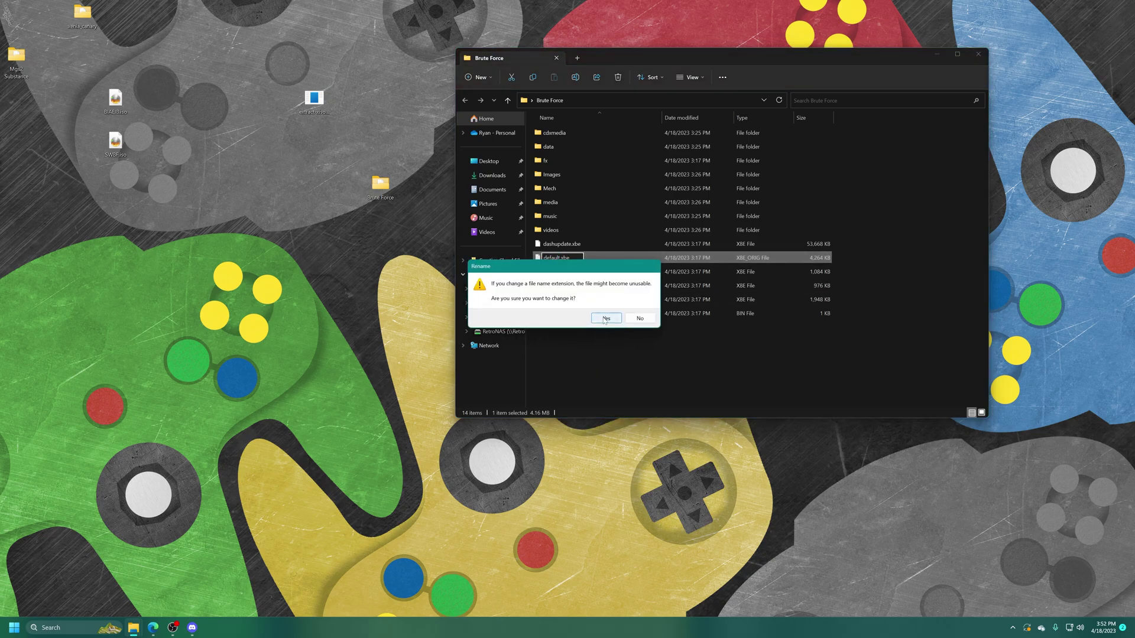
{"action": "left_click", "coordinate": [603, 320]}
{"action": "left_click", "coordinate": [585, 350]}
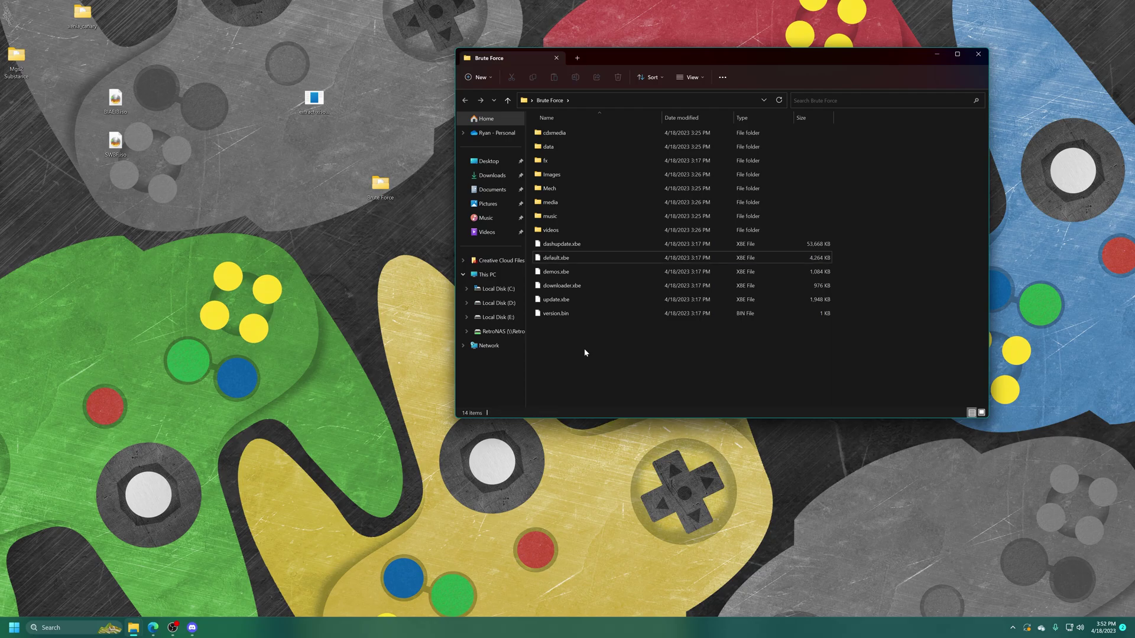
{"action": "left_click", "coordinate": [978, 54]}
Select the extract-xiso program and create a new empty folder on the desktop
{"action": "left_click_drag", "start_coordinate": [286, 130], "coordinate": [390, 73]}
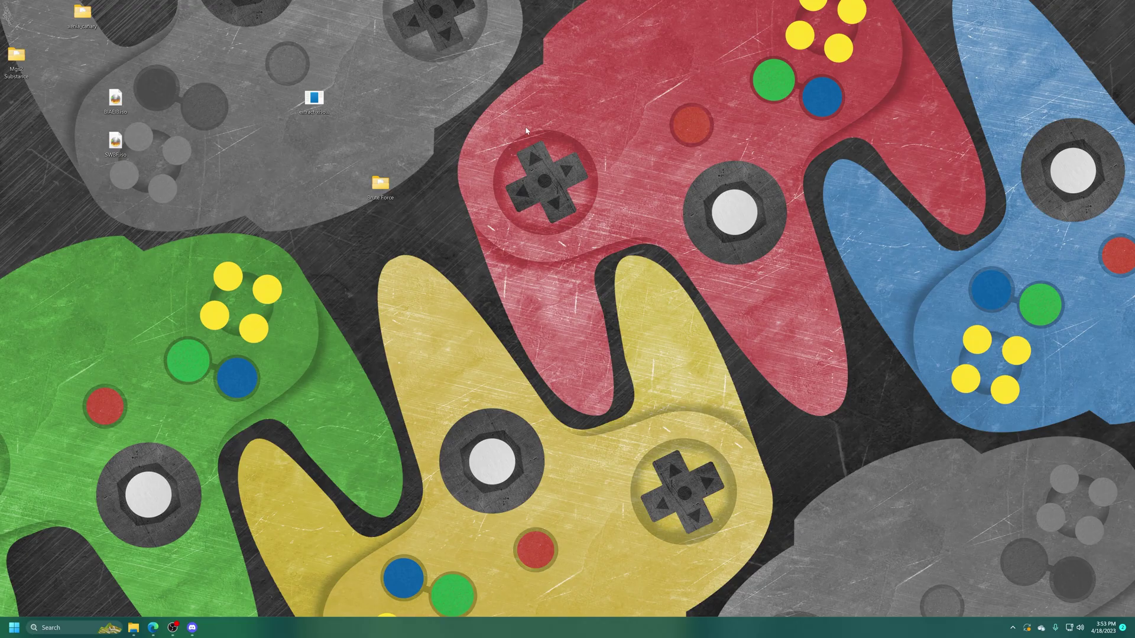
{"action": "right_click", "coordinate": [526, 124]}
{"action": "mouse_move", "coordinate": [591, 208]}
{"action": "left_click", "coordinate": [641, 210]}
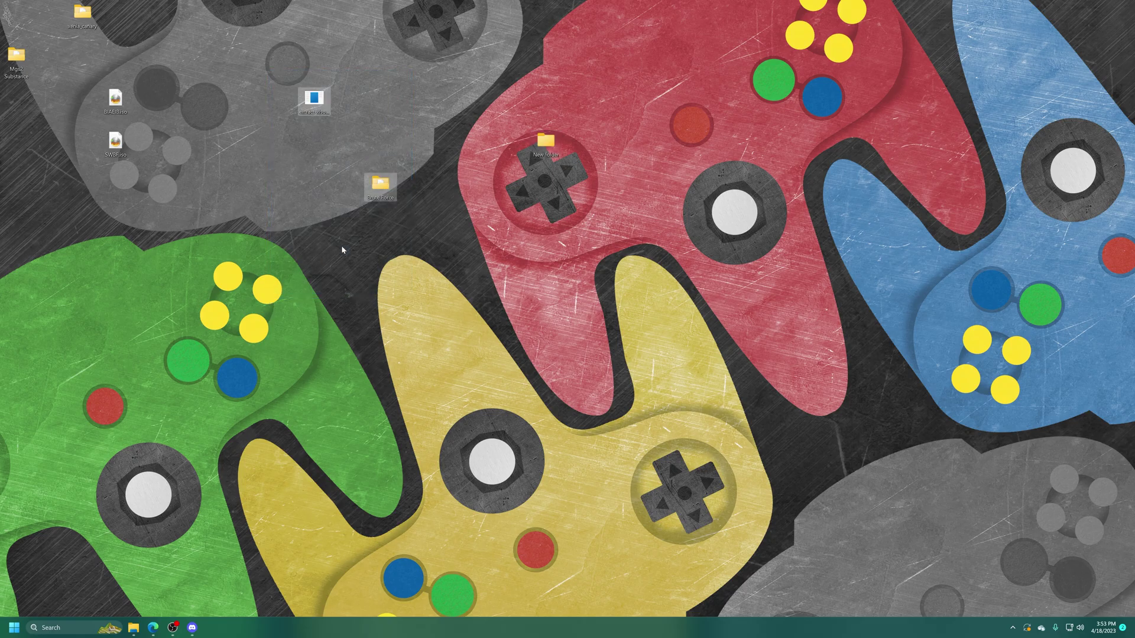
Move Brute Force into New folder and select extract-xiso.exe's Location path in Properties
{"action": "left_click_drag", "start_coordinate": [380, 184], "coordinate": [544, 146]}
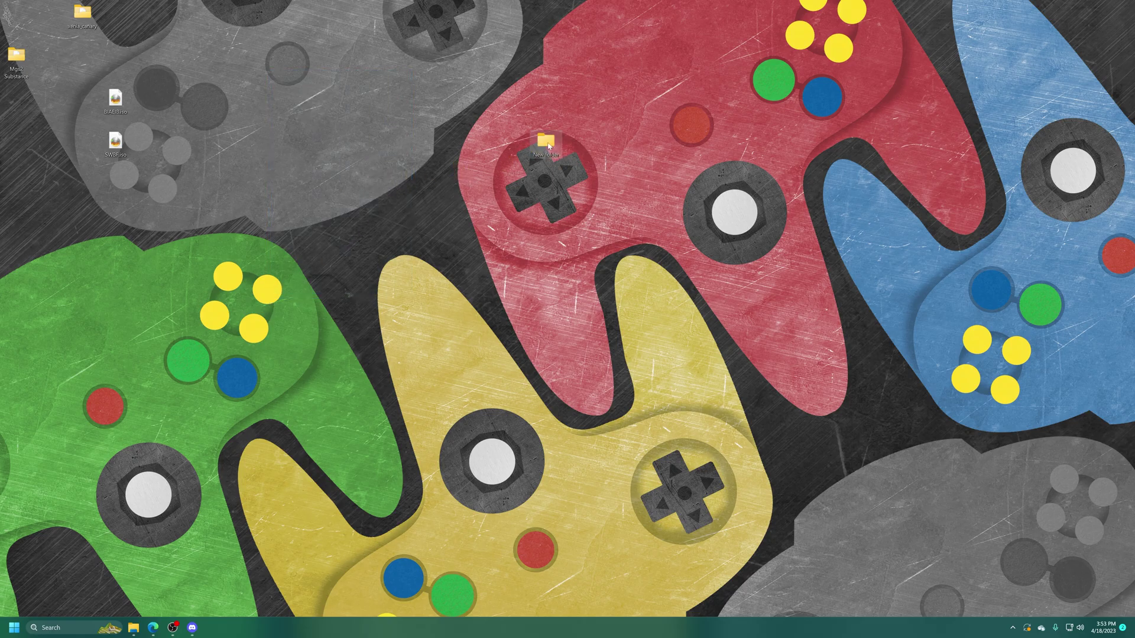
{"action": "double_click", "coordinate": [545, 144]}
{"action": "right_click", "coordinate": [560, 148]}
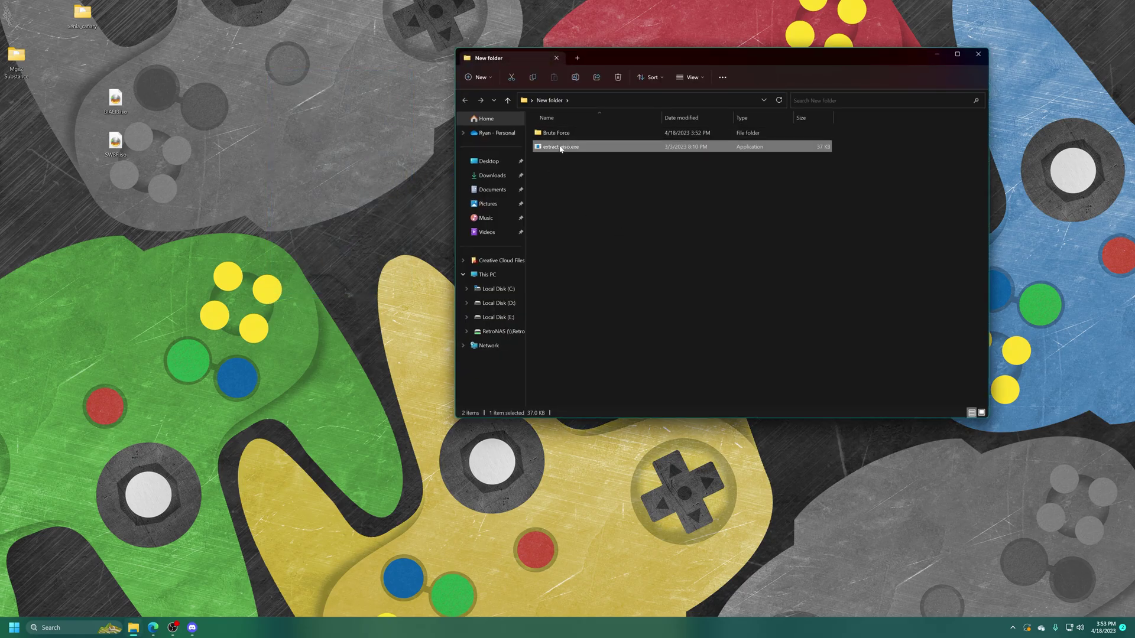
{"action": "left_click", "coordinate": [587, 354]}
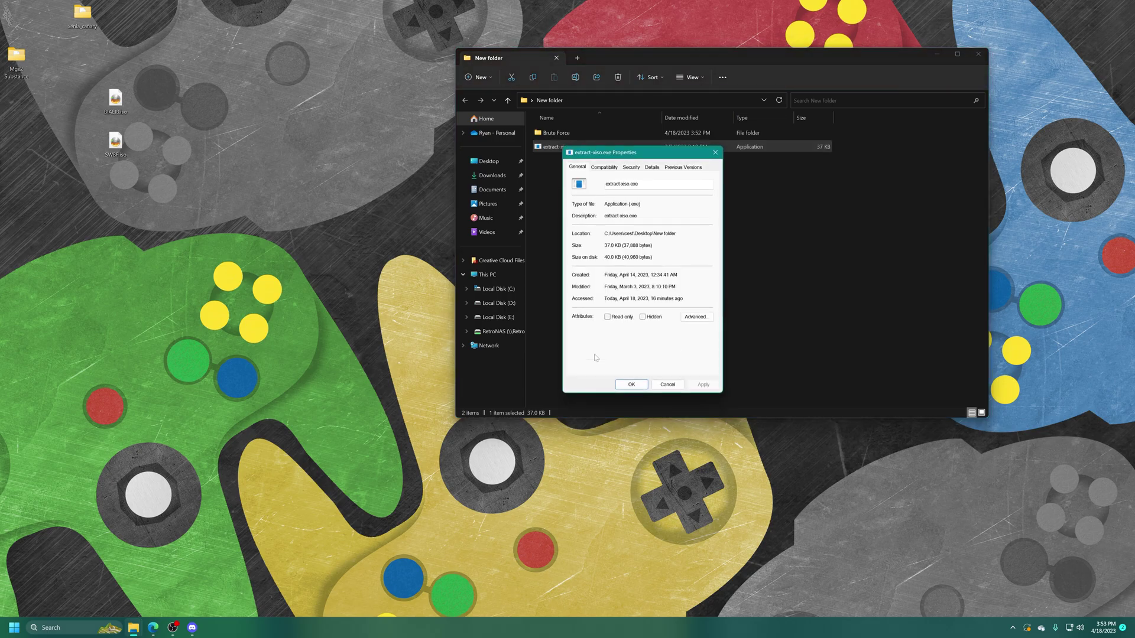
{"action": "left_click_drag", "start_coordinate": [676, 233], "coordinate": [603, 233]}
{"action": "key", "text": "ctrl+c"}
Launch Command Prompt, cd into the pasted New folder path, and enter extract-xiso -c
{"action": "left_click", "coordinate": [77, 628]}
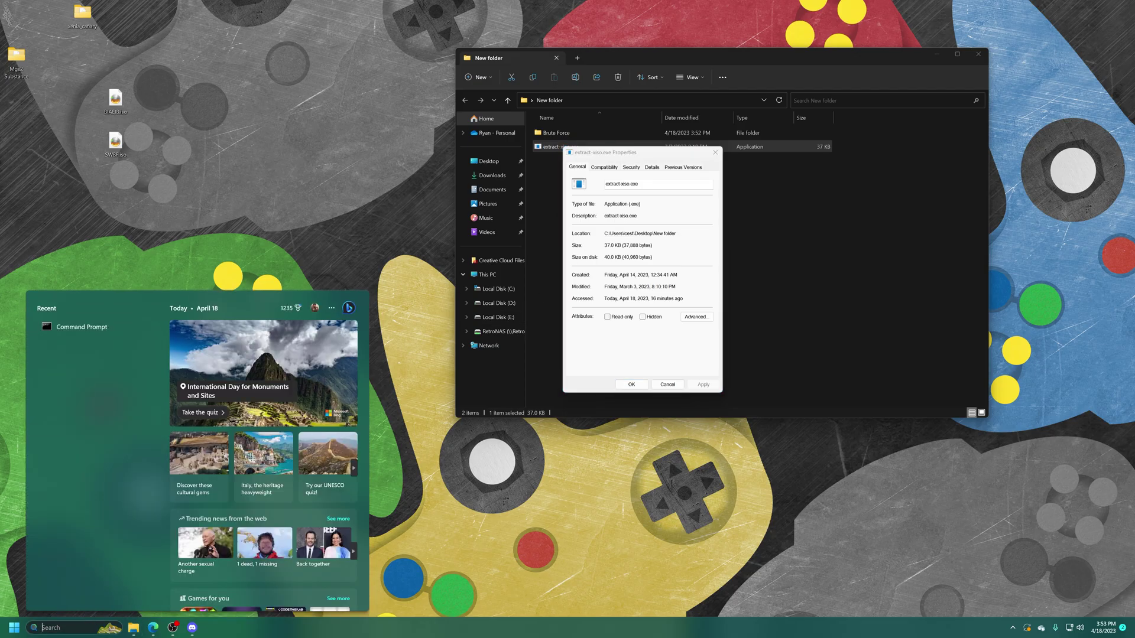
{"action": "type", "text": "cmd"}
{"action": "key", "text": "Return"}
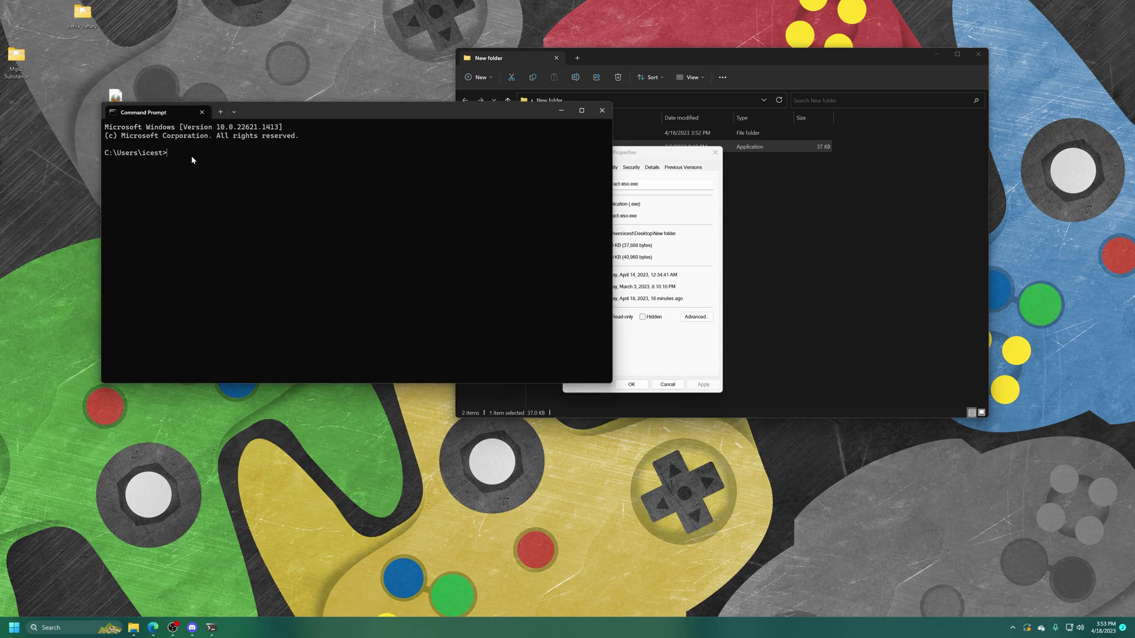
{"action": "type", "text": "cd"}
{"action": "key", "text": "ctrl+v"}
{"action": "key", "text": "Return"}
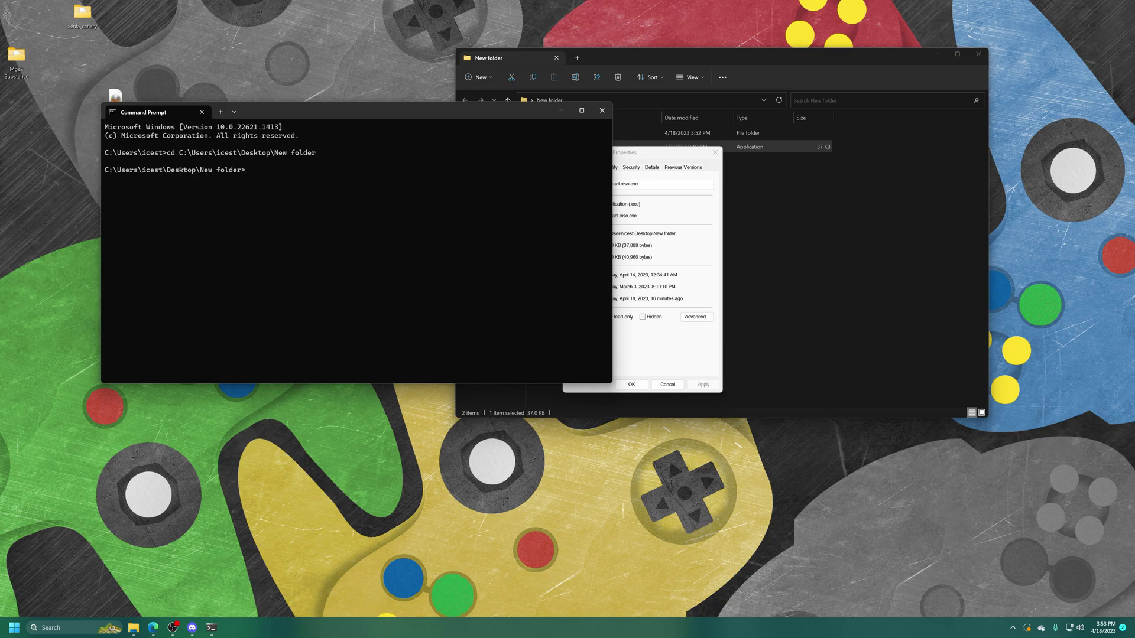
{"action": "type", "text": "extract-xiso -c"}
Close the extract-xiso.exe Properties and rename the Brute Force folder to BruteForce
{"action": "left_click_drag", "start_coordinate": [334, 111], "coordinate": [270, 189]}
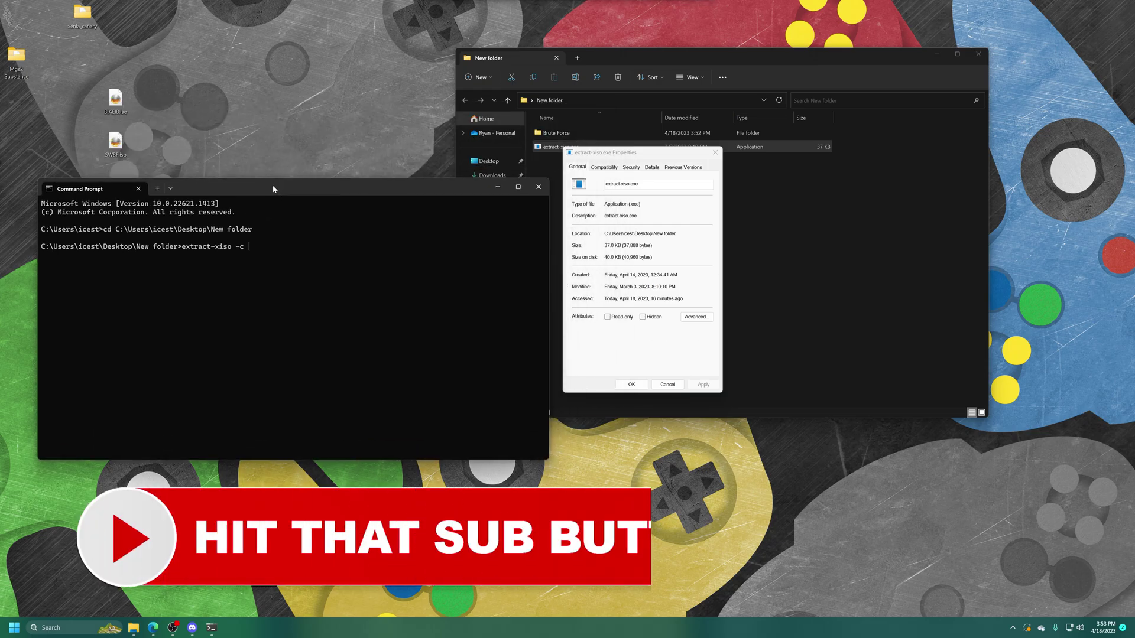
{"action": "left_click", "coordinate": [599, 156]}
{"action": "left_click", "coordinate": [715, 153]}
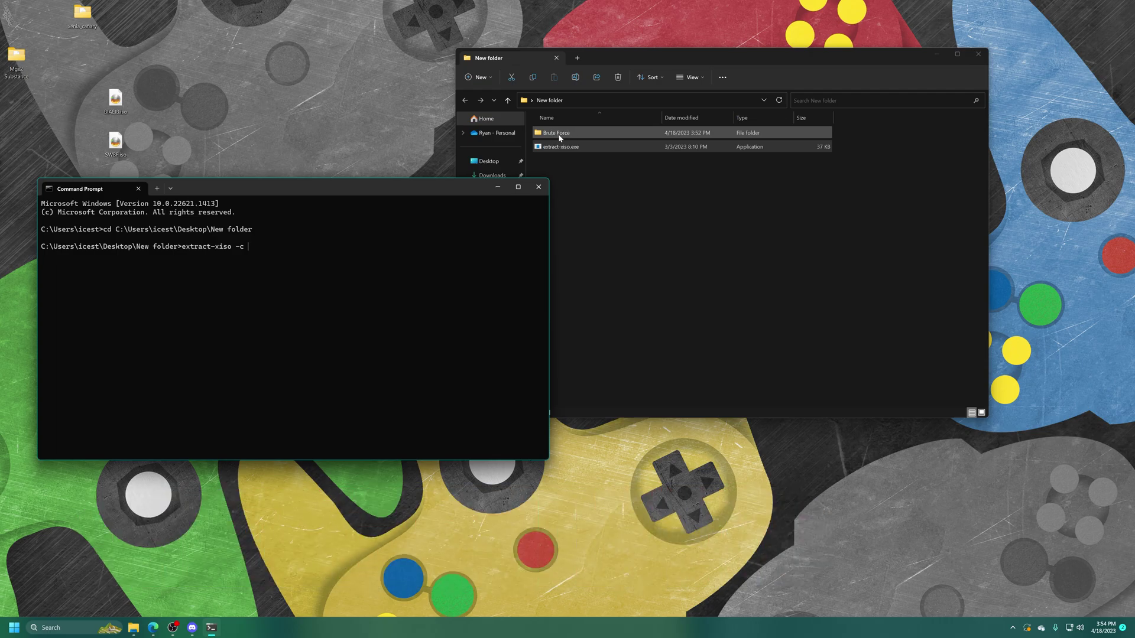
{"action": "left_click", "coordinate": [559, 139]}
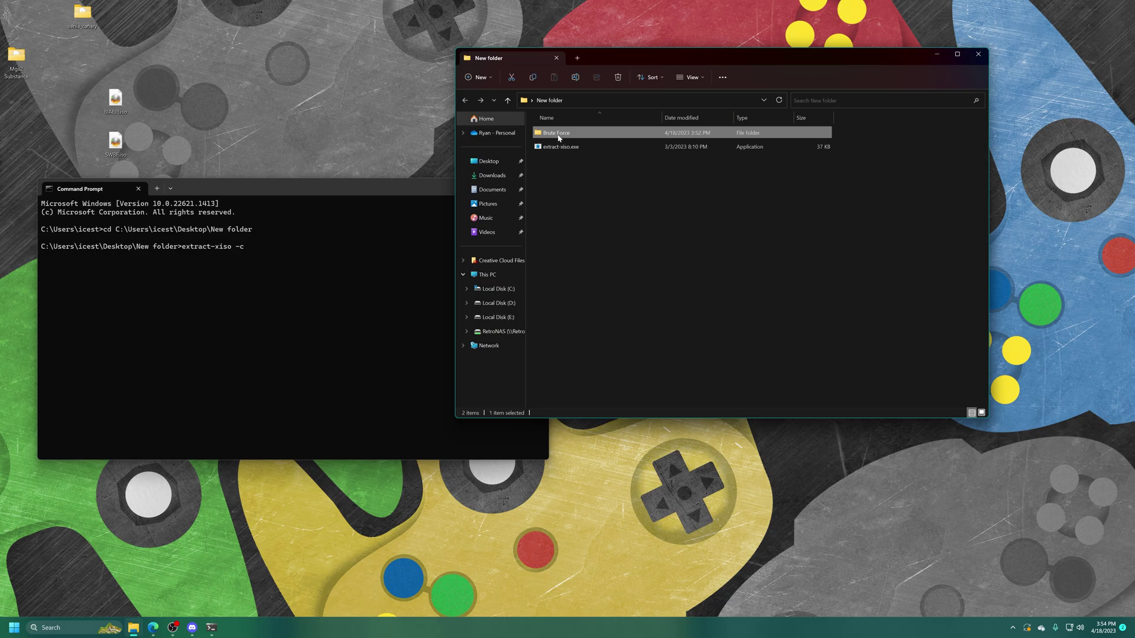
{"action": "left_click", "coordinate": [559, 137]}
{"action": "key", "text": "BackSpace"}
{"action": "left_click", "coordinate": [603, 179]}
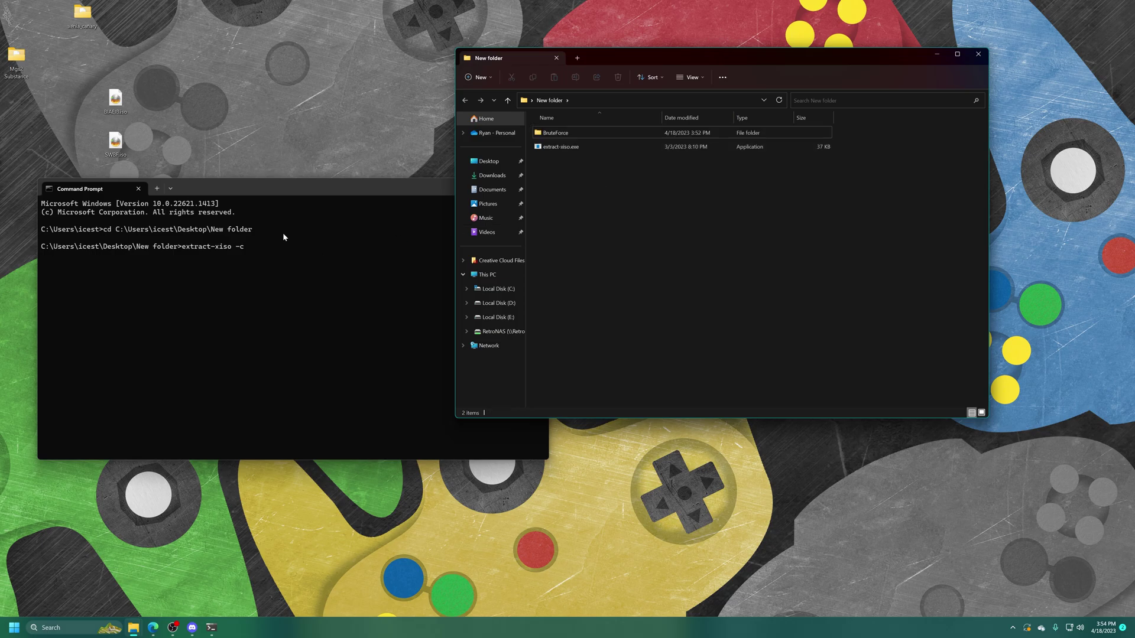
Run extract-xiso -c BruteForce and check the resulting 5,367,872 KB BruteForce.iso
{"action": "left_click", "coordinate": [303, 253]}
{"action": "type", "text": "B"}
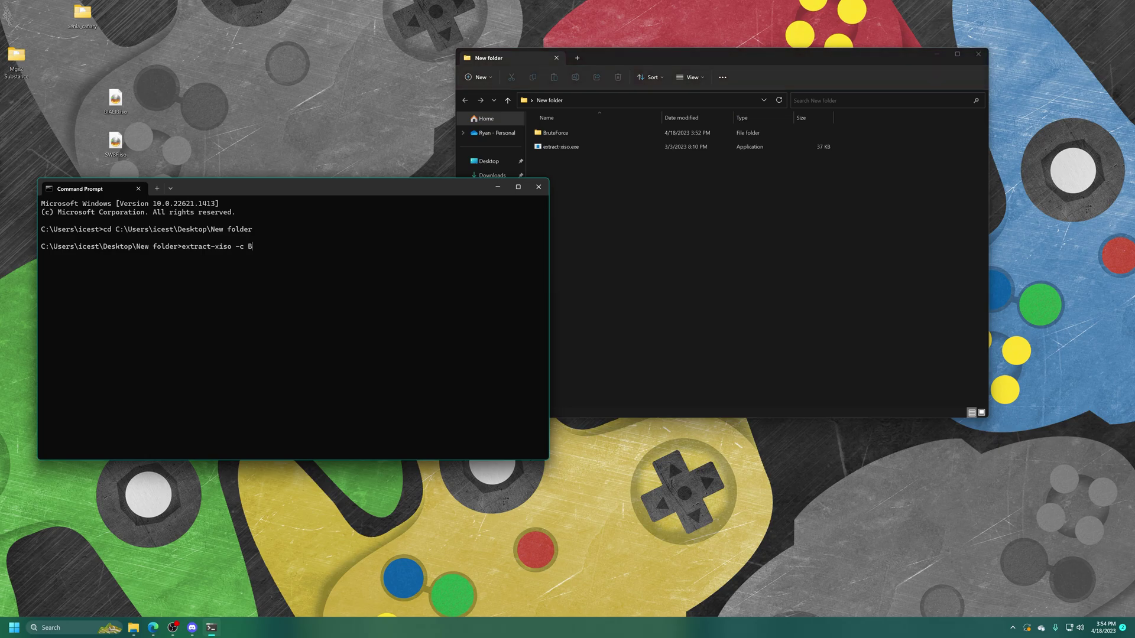
{"action": "type", "text": "ruteForce"}
{"action": "key", "text": "Return"}
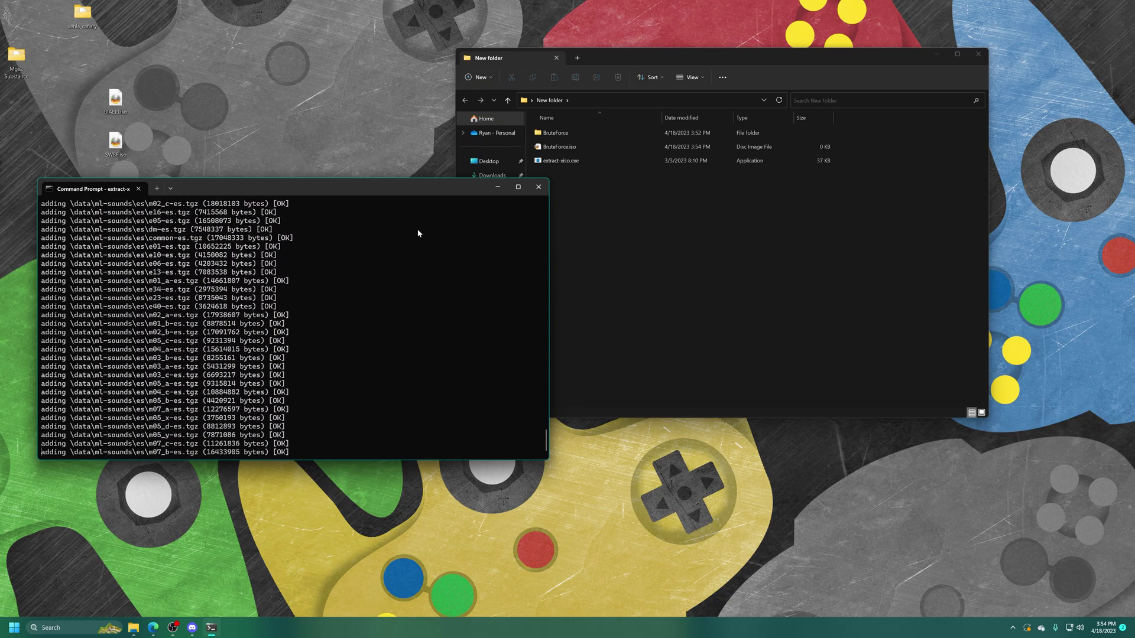
{"action": "left_click", "coordinate": [575, 197]}
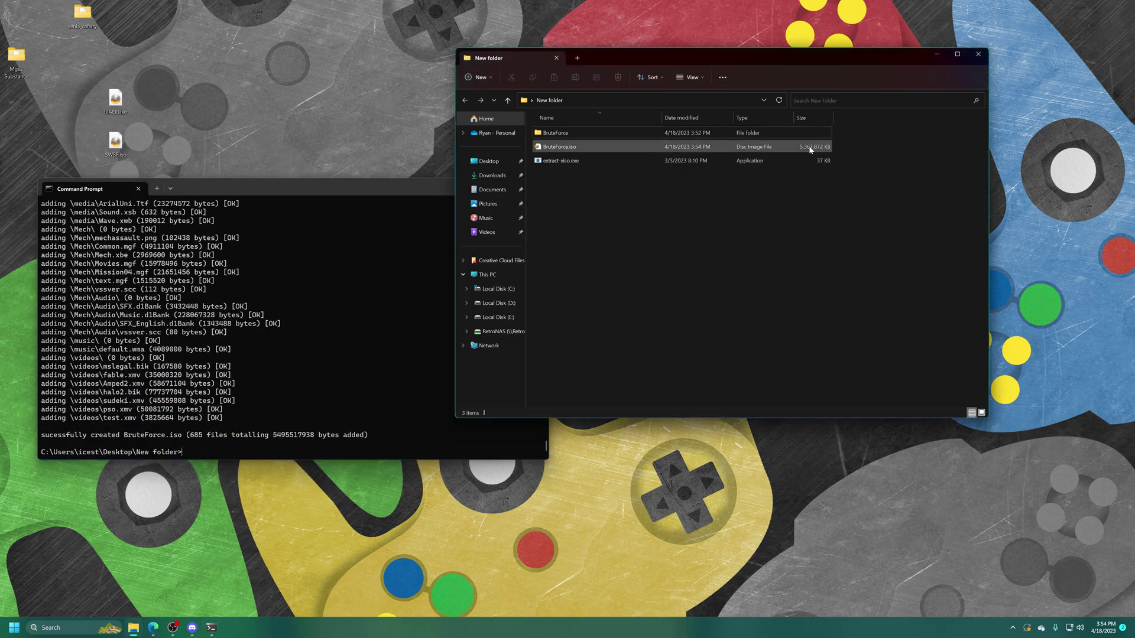
{"action": "left_click", "coordinate": [571, 148]}
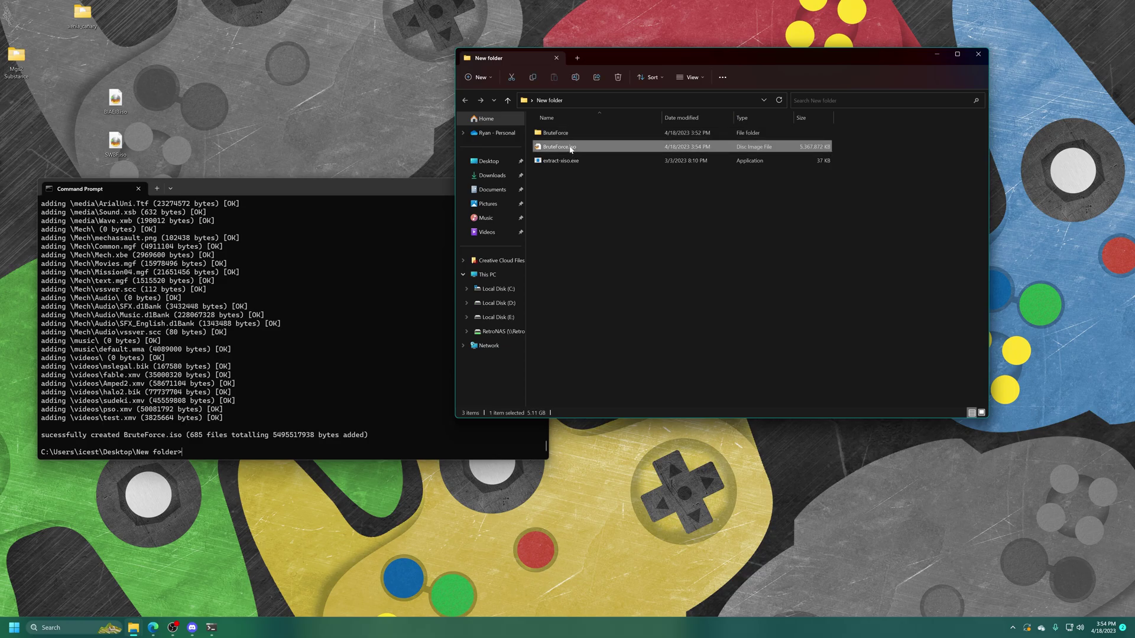
{"action": "left_click", "coordinate": [553, 134]}
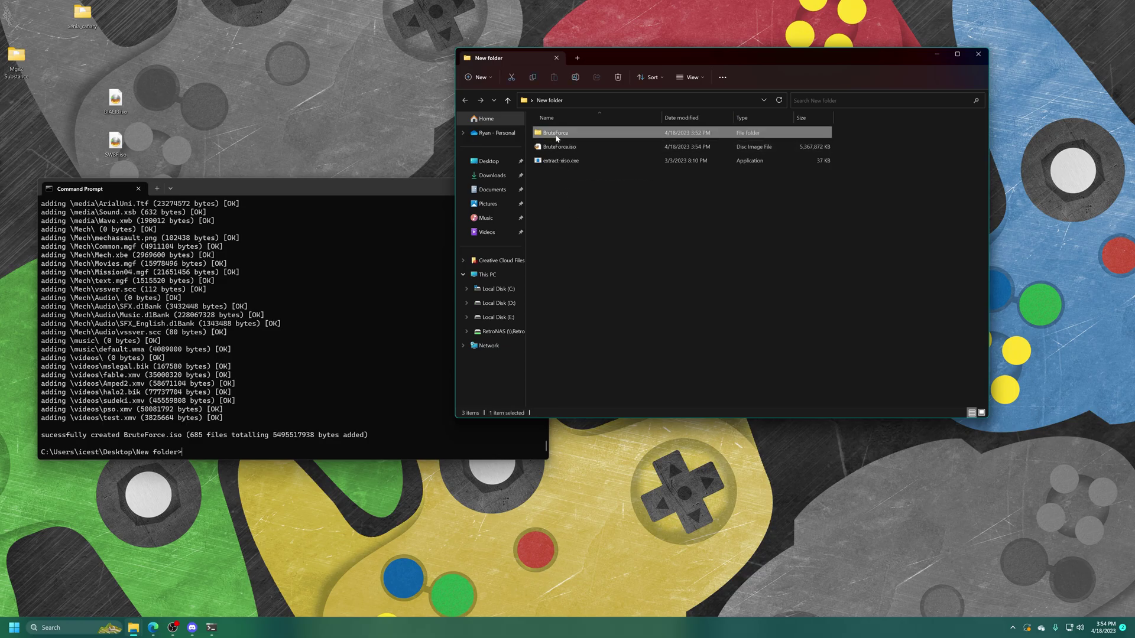
{"action": "left_click", "coordinate": [580, 235]}
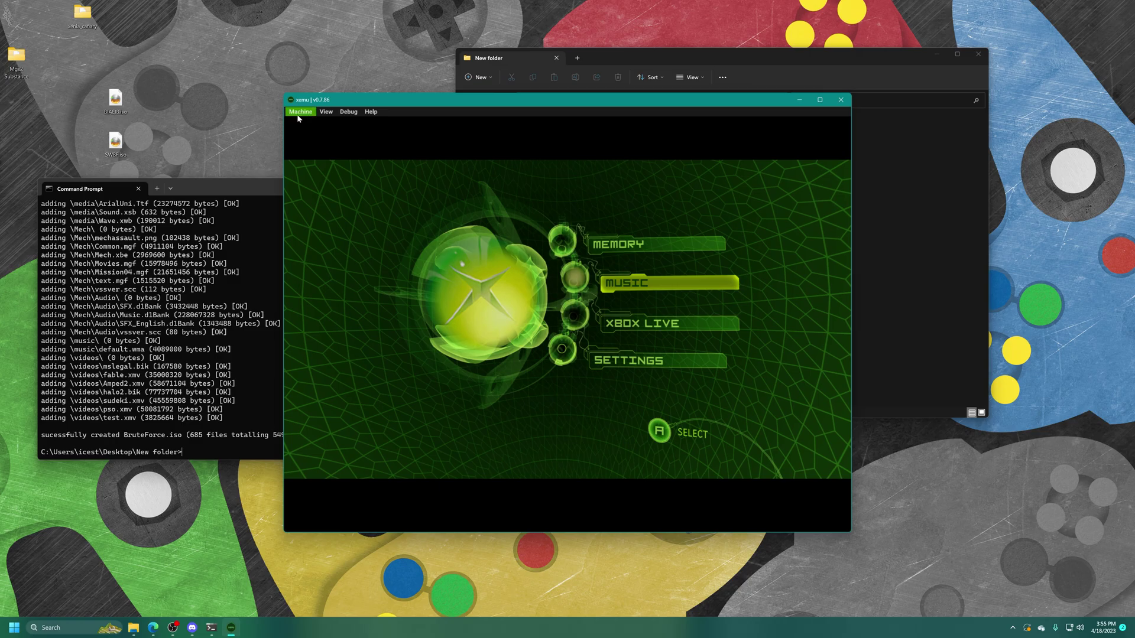
Load BruteForce.iso through xemu's Machine > Load Disc so it boots into Brute Force
{"action": "left_click", "coordinate": [300, 112]}
{"action": "left_click", "coordinate": [316, 152]}
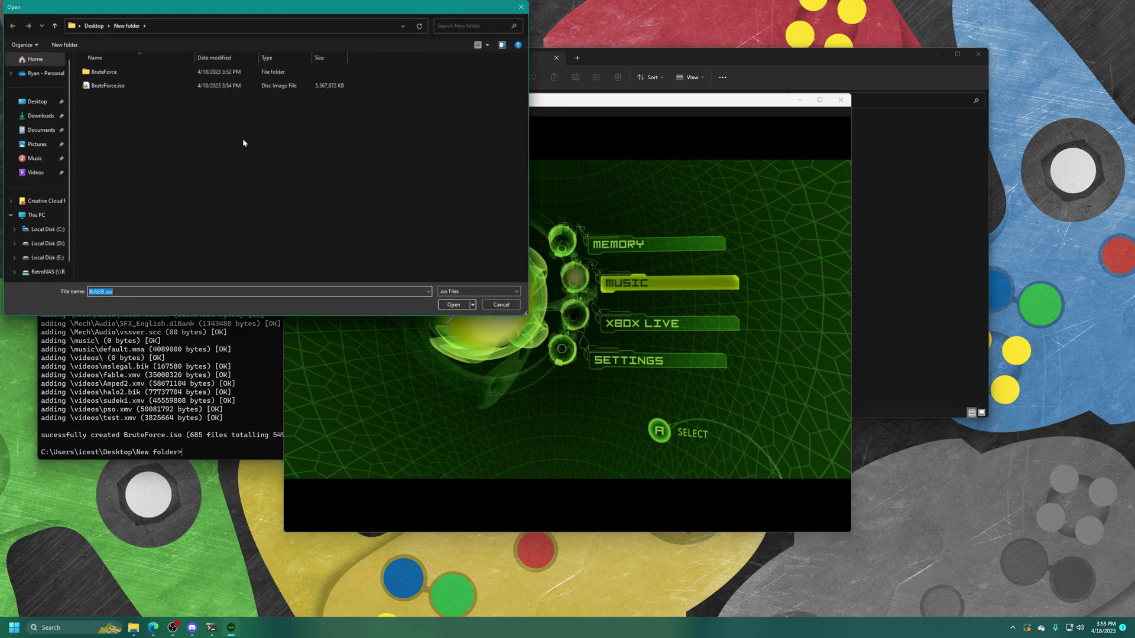
{"action": "double_click", "coordinate": [112, 85]}
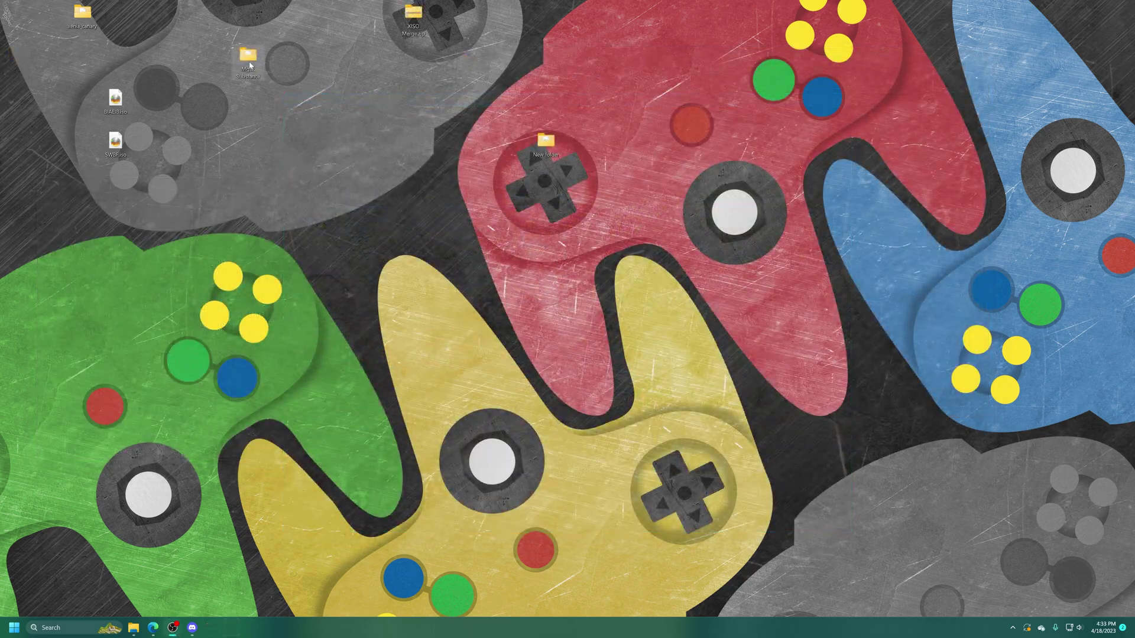
Open the Mgs2 Substance desktop folder and download XISO Merge.zip from the Dropbox preview
{"action": "double_click", "coordinate": [248, 59]}
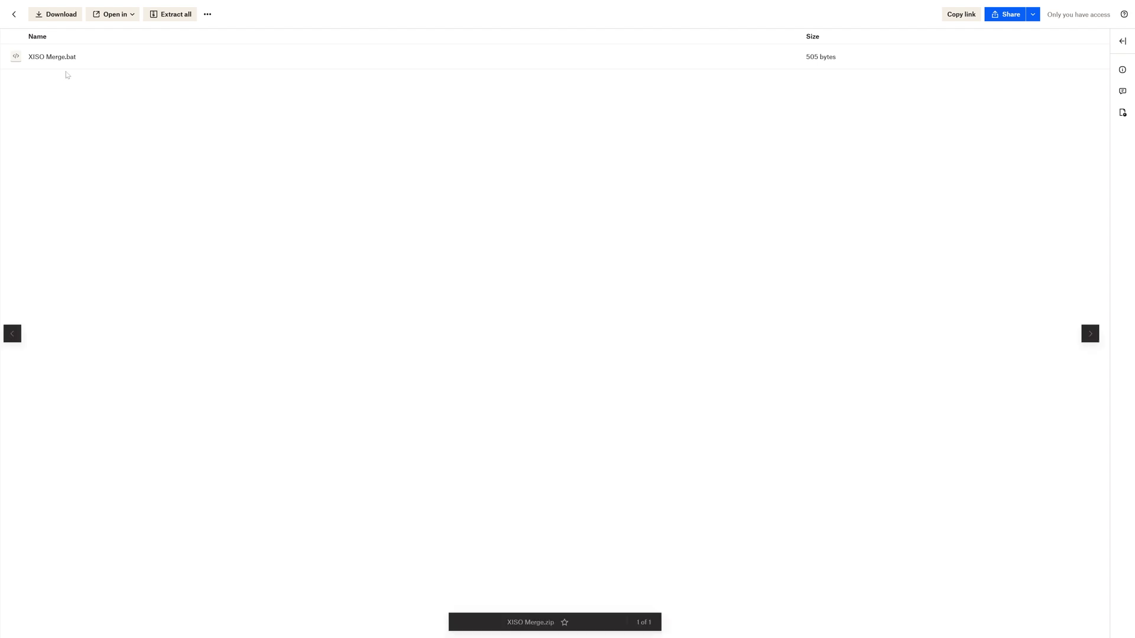
{"action": "left_click", "coordinate": [62, 14]}
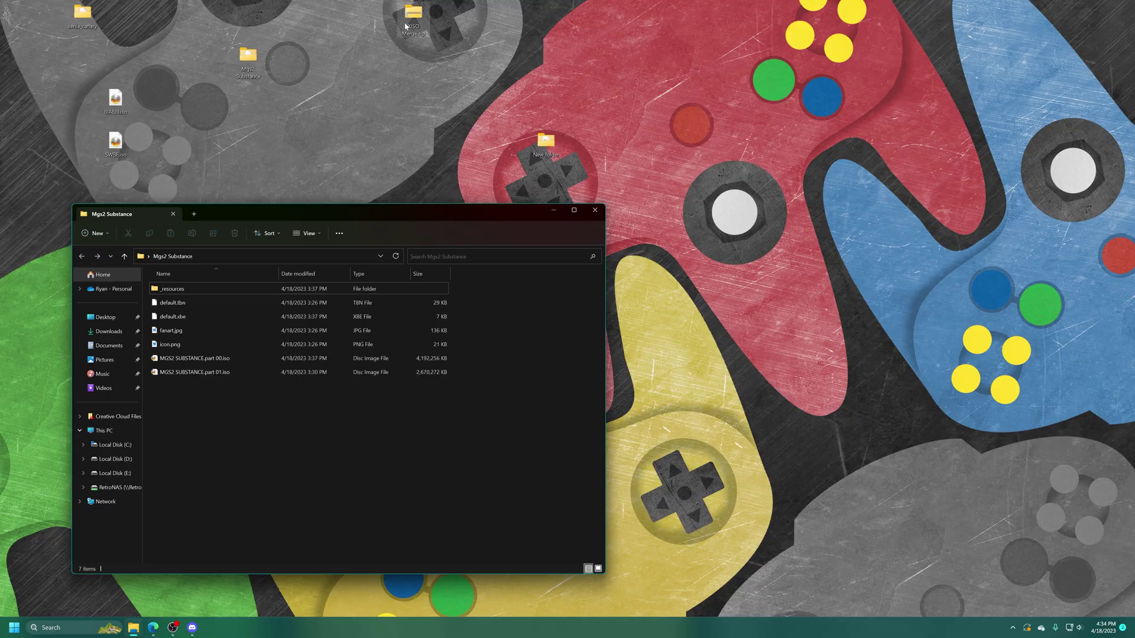
Extract XISO Merge.bat from the zip into the Mgs2 Substance folder
{"action": "right_click", "coordinate": [415, 19]}
{"action": "mouse_move", "coordinate": [523, 69]}
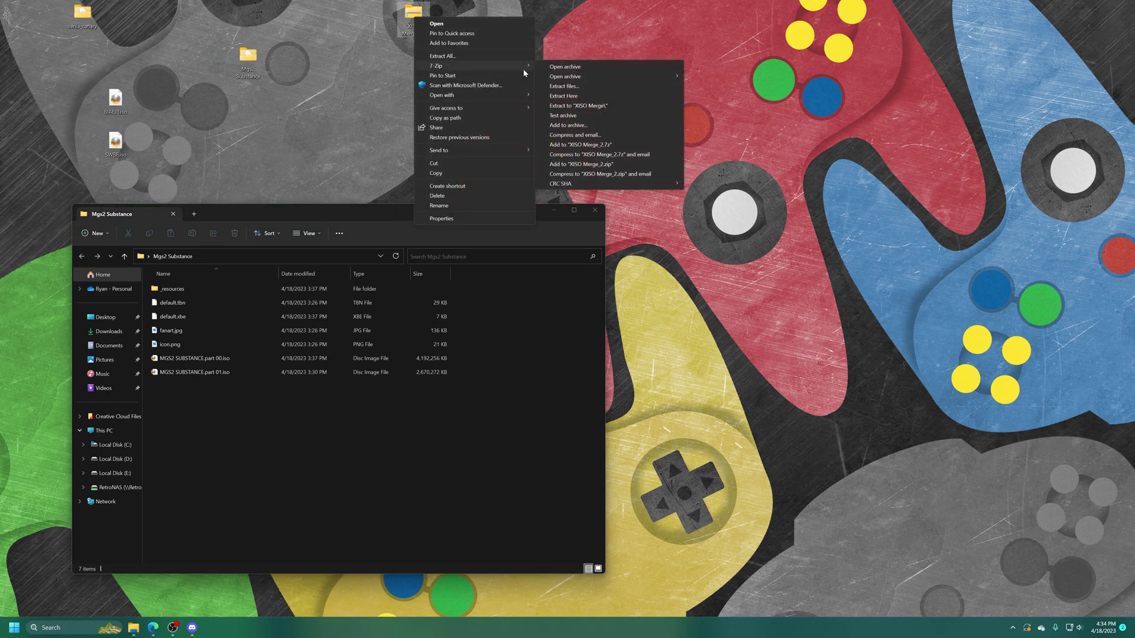
{"action": "left_click", "coordinate": [582, 97]}
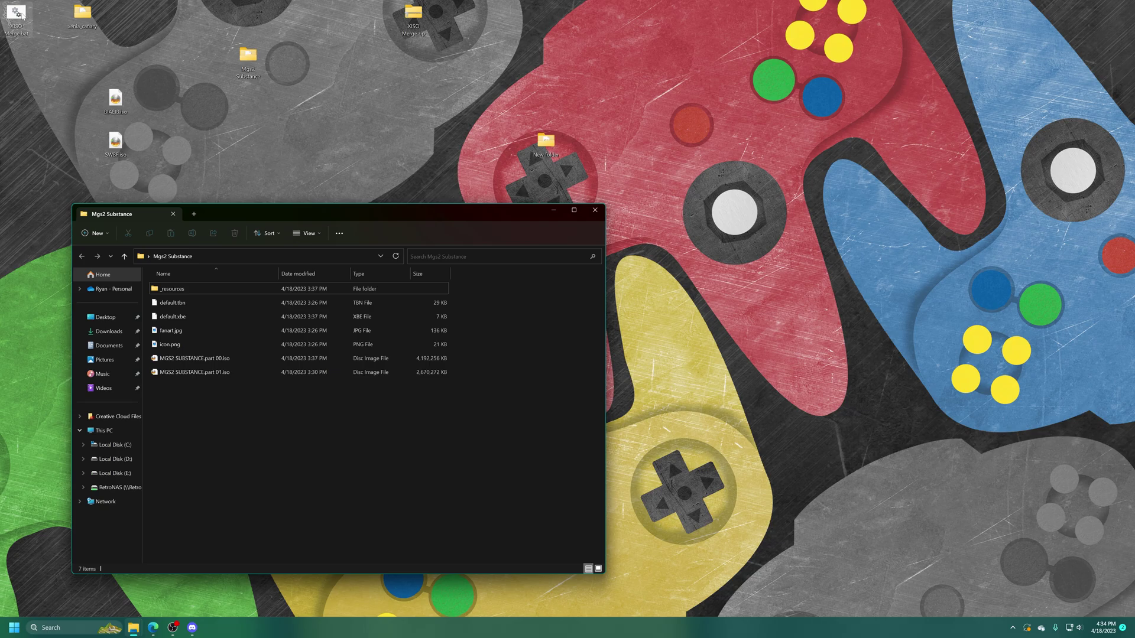
{"action": "left_click_drag", "start_coordinate": [21, 14], "coordinate": [207, 428]}
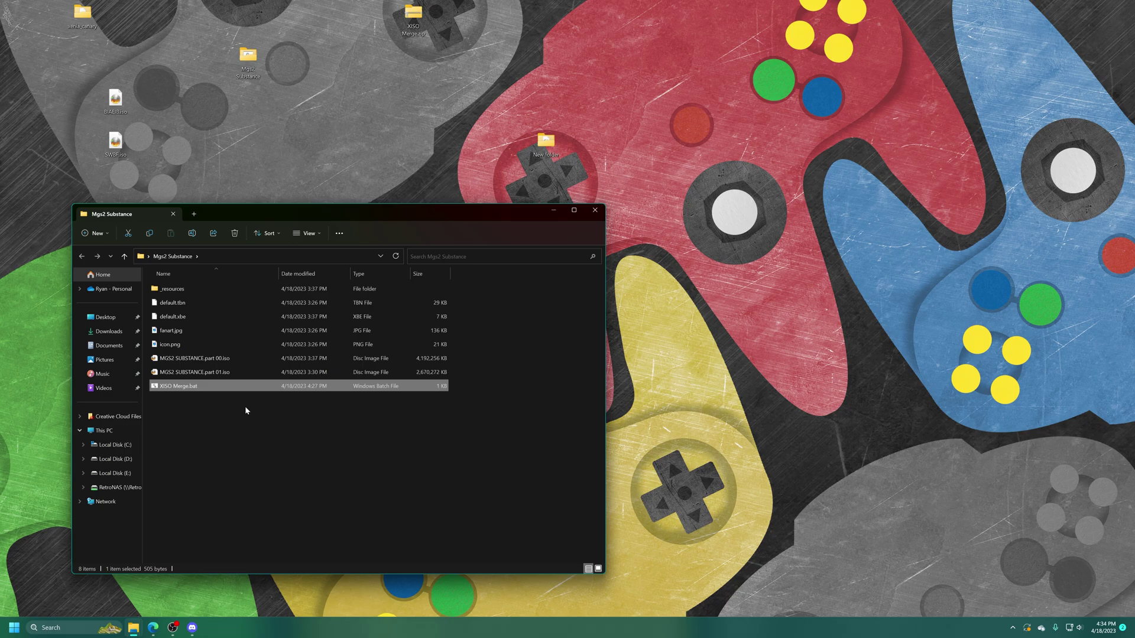
Rename the ISO parts to MGS2 SUBSTANCE.part00.iso and part01.iso, removing the spaces
{"action": "left_click_drag", "start_coordinate": [250, 356], "coordinate": [239, 382]}
{"action": "left_click", "coordinate": [236, 398]}
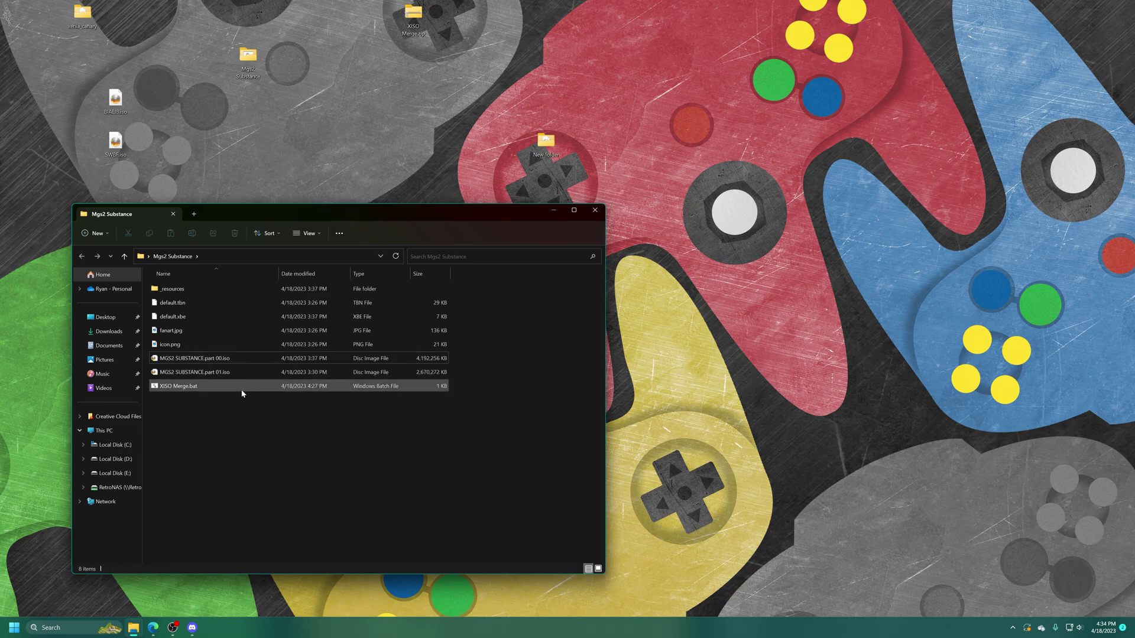
{"action": "left_click", "coordinate": [218, 365]}
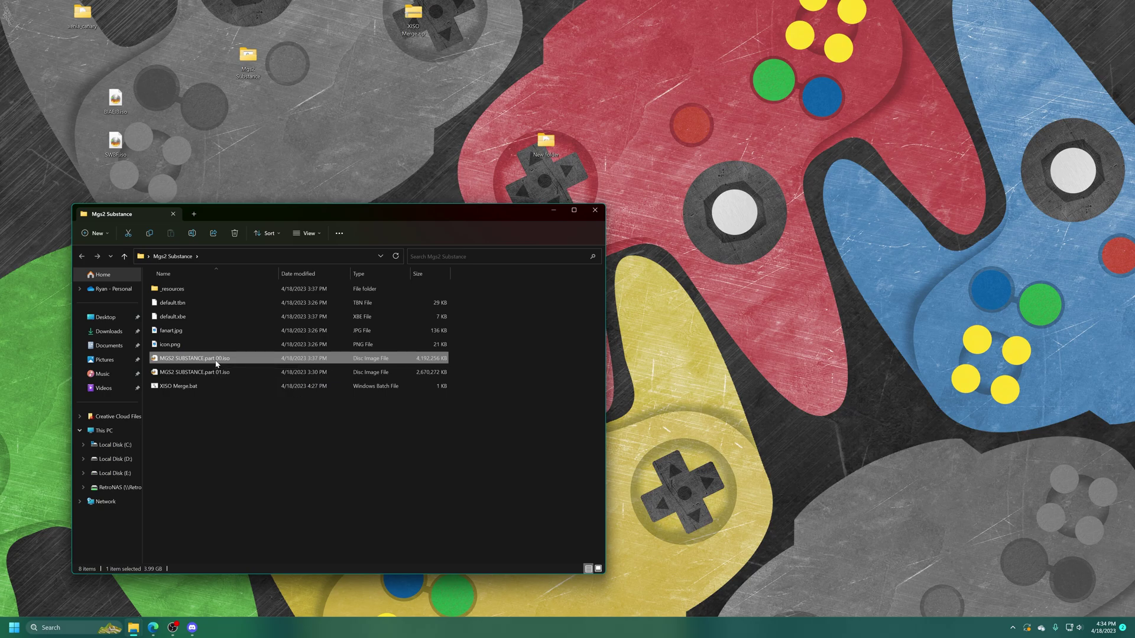
{"action": "left_click", "coordinate": [216, 361]}
{"action": "key", "text": "Right"}
{"action": "key", "text": "Left"}
{"action": "key", "text": "Left"}
{"action": "key", "text": "BackSpace"}
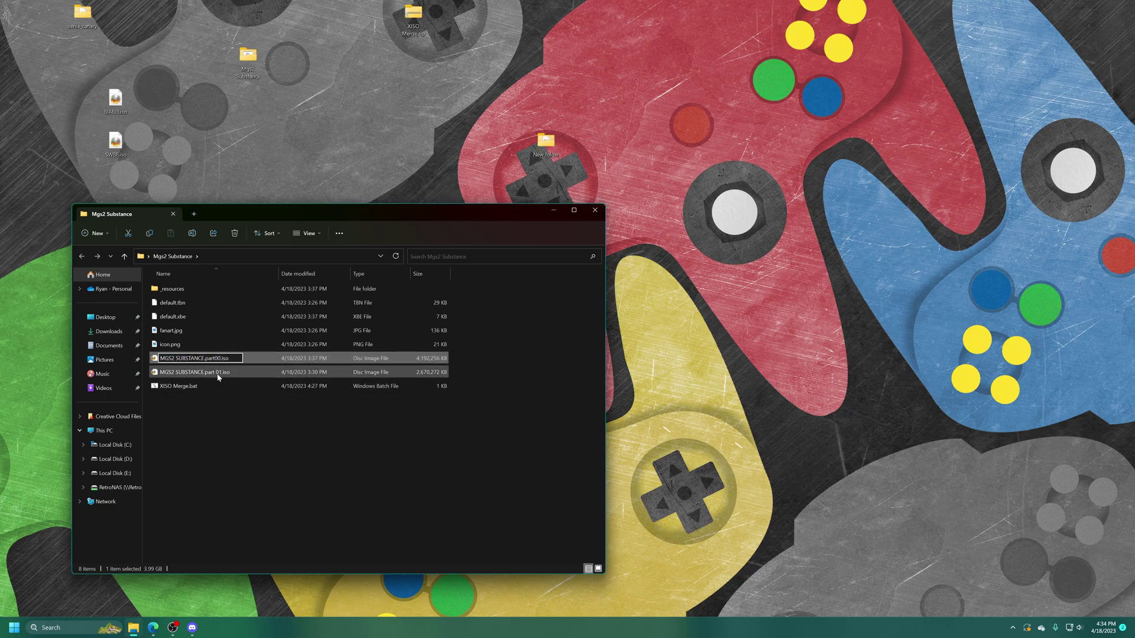
{"action": "left_click", "coordinate": [218, 373]}
{"action": "left_click", "coordinate": [217, 374]}
{"action": "key", "text": "Right"}
{"action": "key", "text": "Left"}
{"action": "key", "text": "Left"}
{"action": "left_click", "coordinate": [220, 443]}
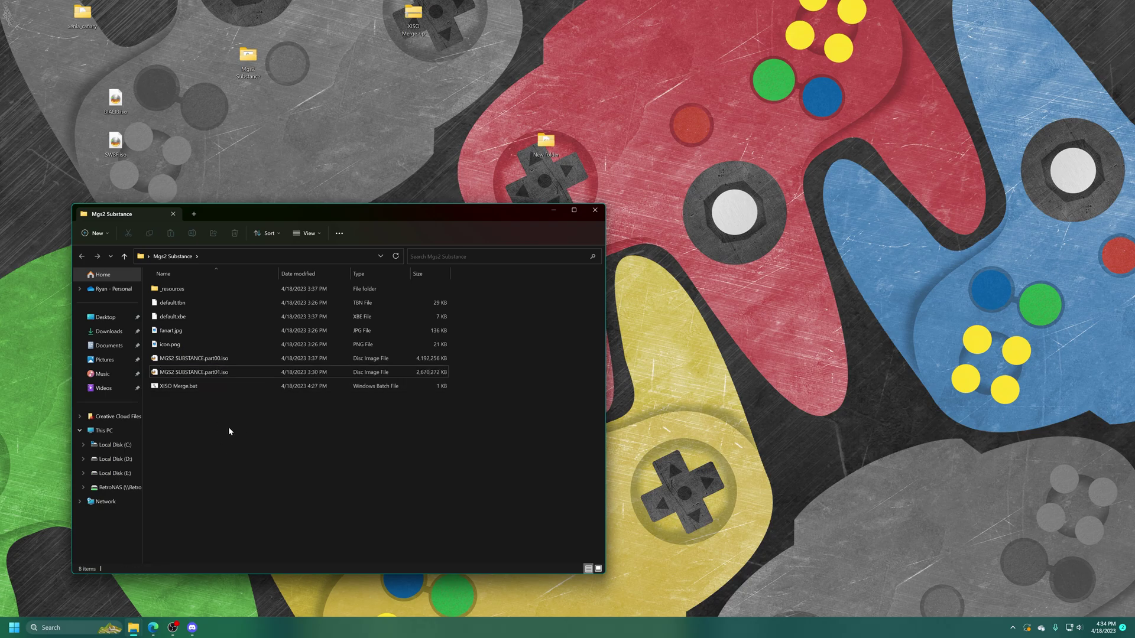
Copy the folder location path from the part00 image's Properties, then select XISO Merge.bat
{"action": "right_click", "coordinate": [207, 363]}
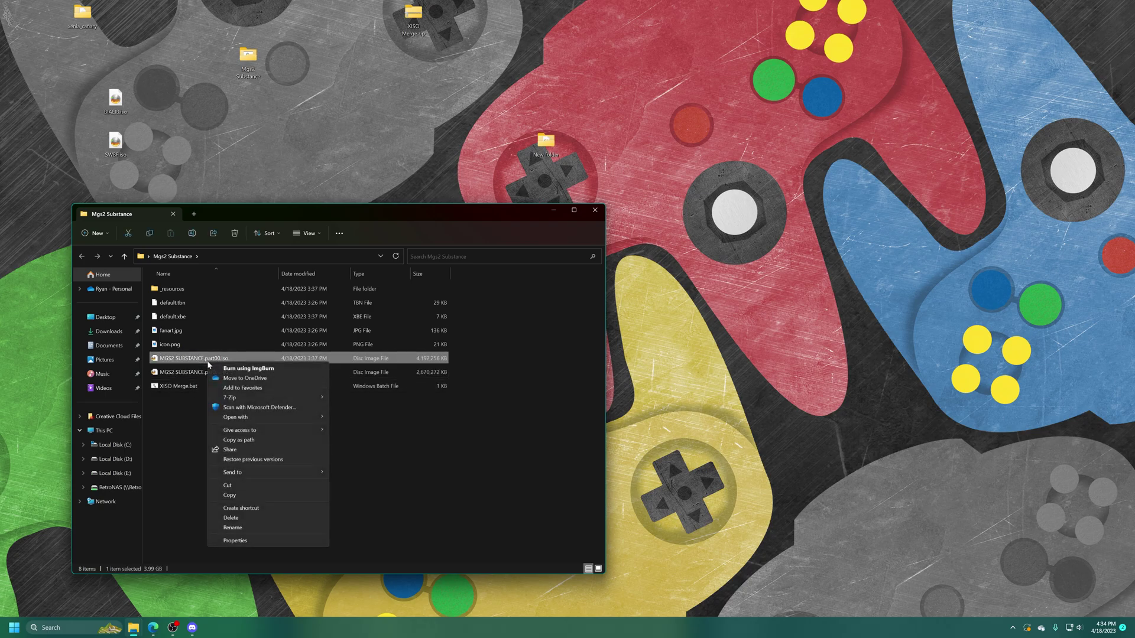
{"action": "left_click", "coordinate": [243, 543]}
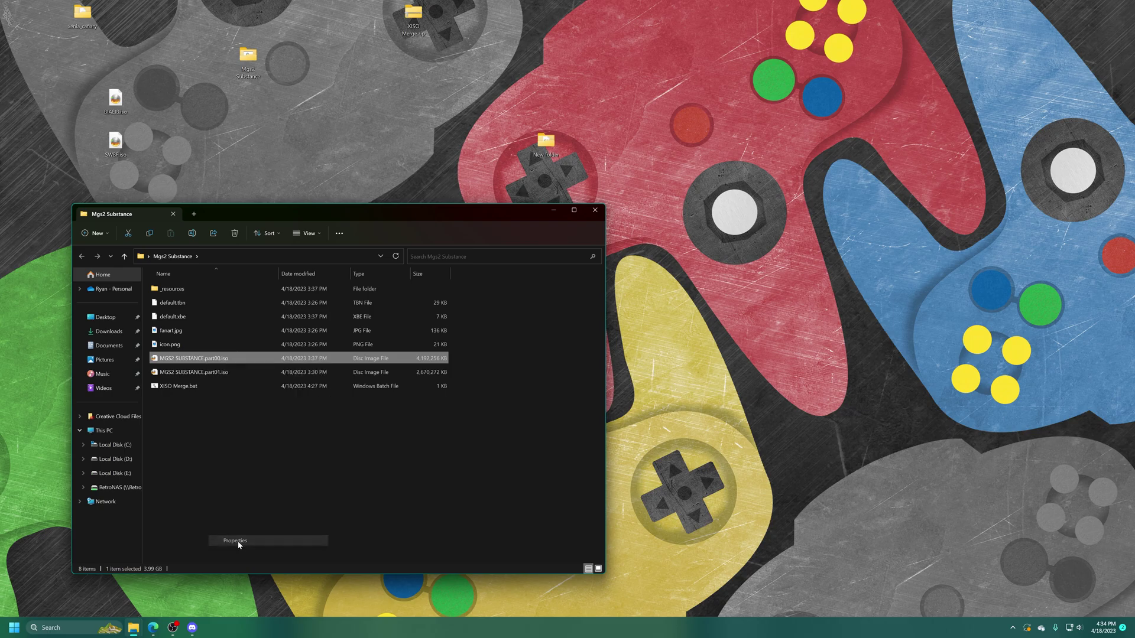
{"action": "left_click_drag", "start_coordinate": [337, 449], "coordinate": [252, 449]}
{"action": "key", "text": "super+c"}
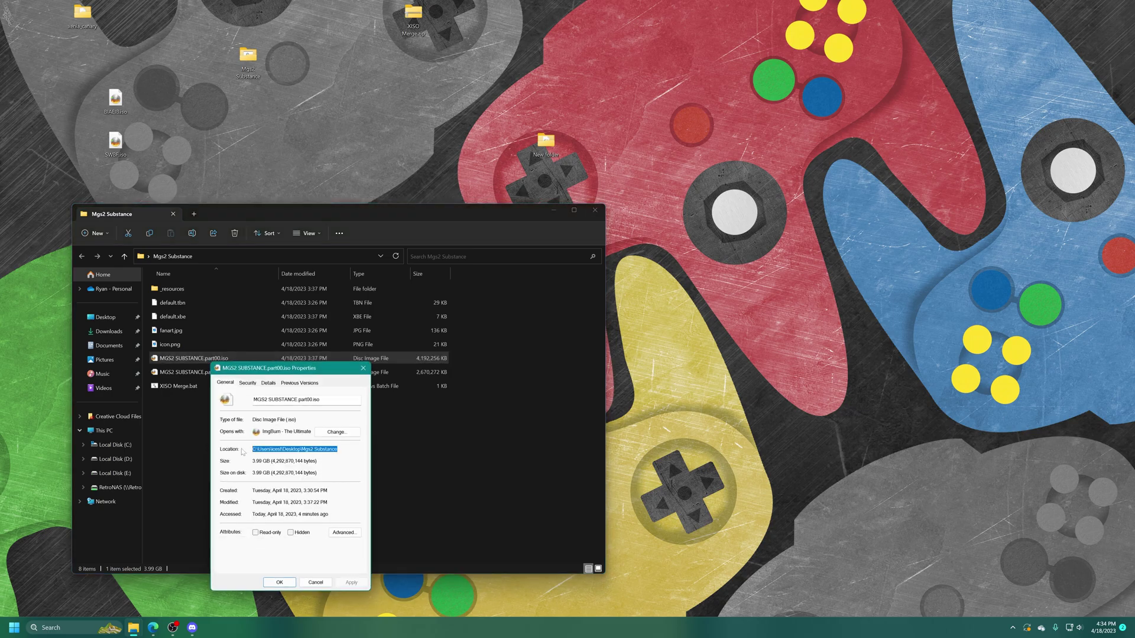
{"action": "left_click", "coordinate": [486, 481]}
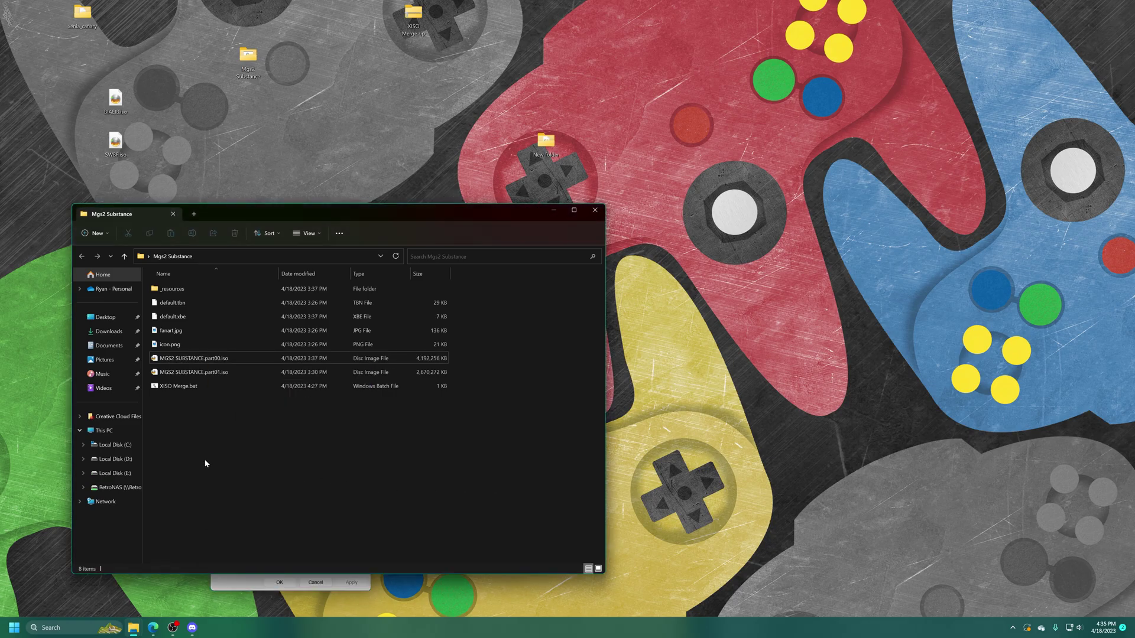
{"action": "left_click", "coordinate": [269, 584]}
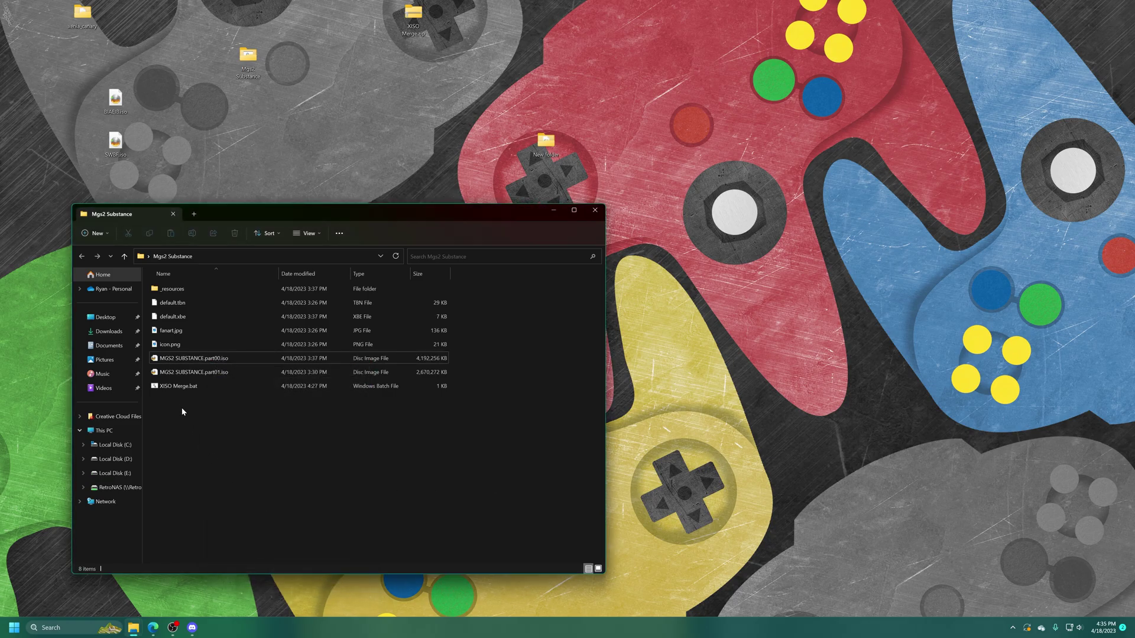
{"action": "left_click", "coordinate": [175, 388]}
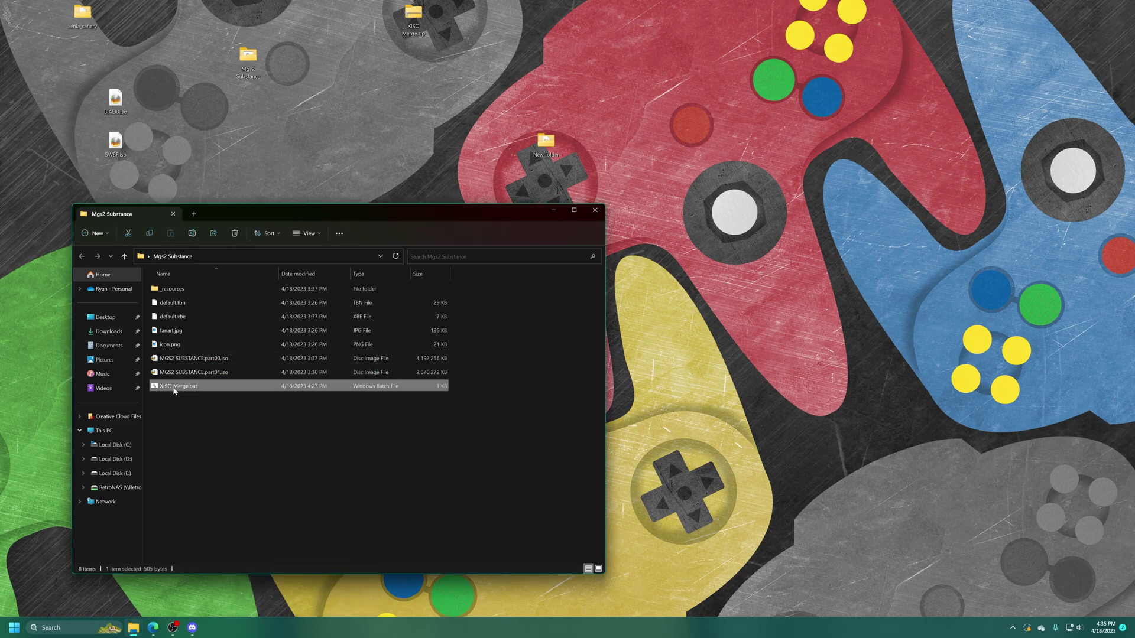
Run XISO Merge.bat with the pasted folder path and ISO name MGS2 to produce MGS2.iso
{"action": "double_click", "coordinate": [174, 388]}
{"action": "right_click", "coordinate": [495, 127]}
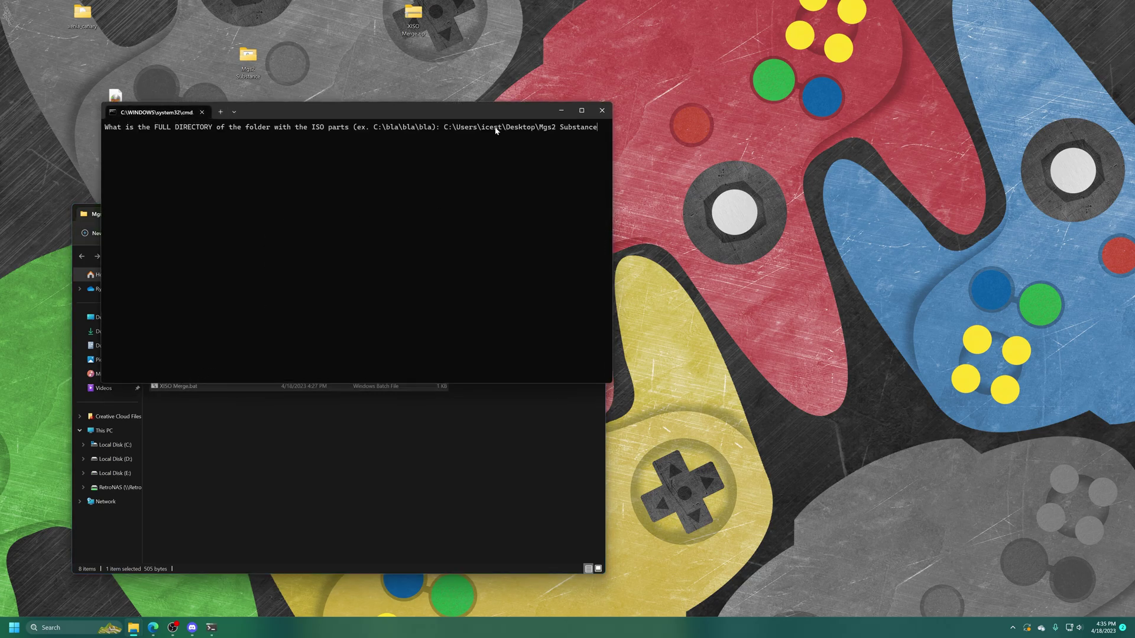
{"action": "key", "text": "Return"}
{"action": "type", "text": "MGS2"}
{"action": "key", "text": "Return"}
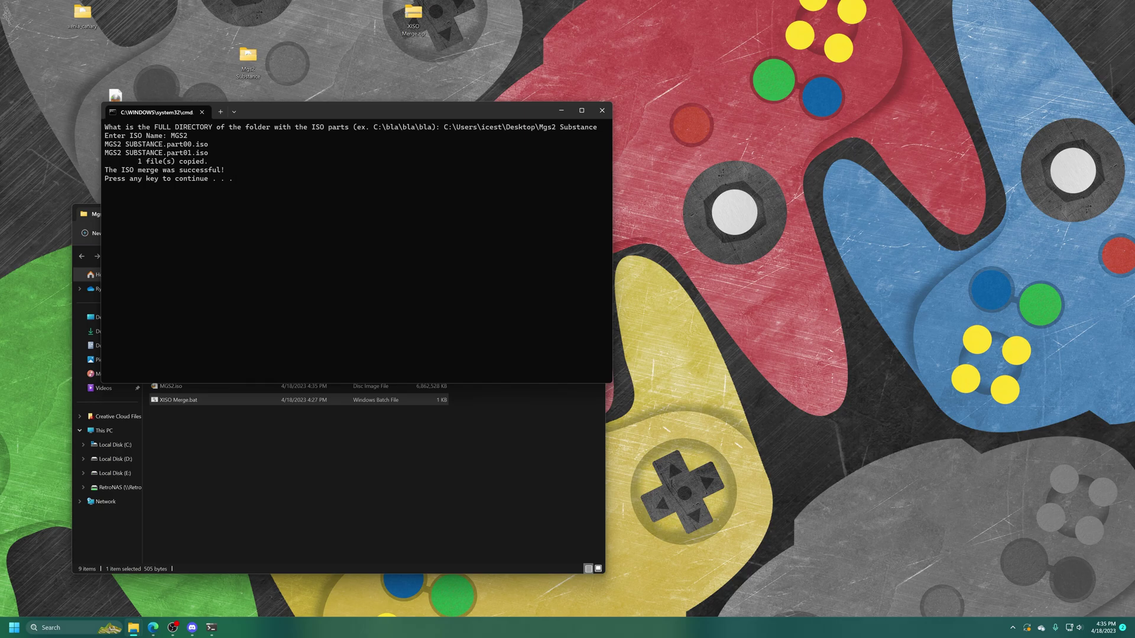
{"action": "key", "text": "Return"}
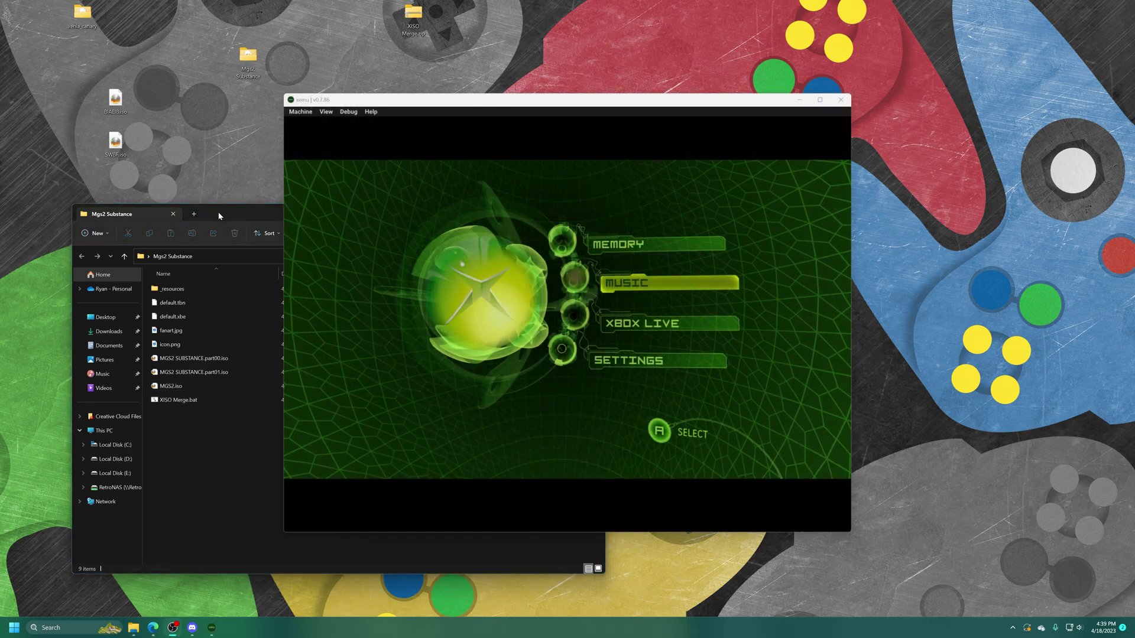
Load MGS2.iso in xemu, watch Metal Gear Solid 2 boot, then quit the emulator
{"action": "left_click", "coordinate": [302, 112]}
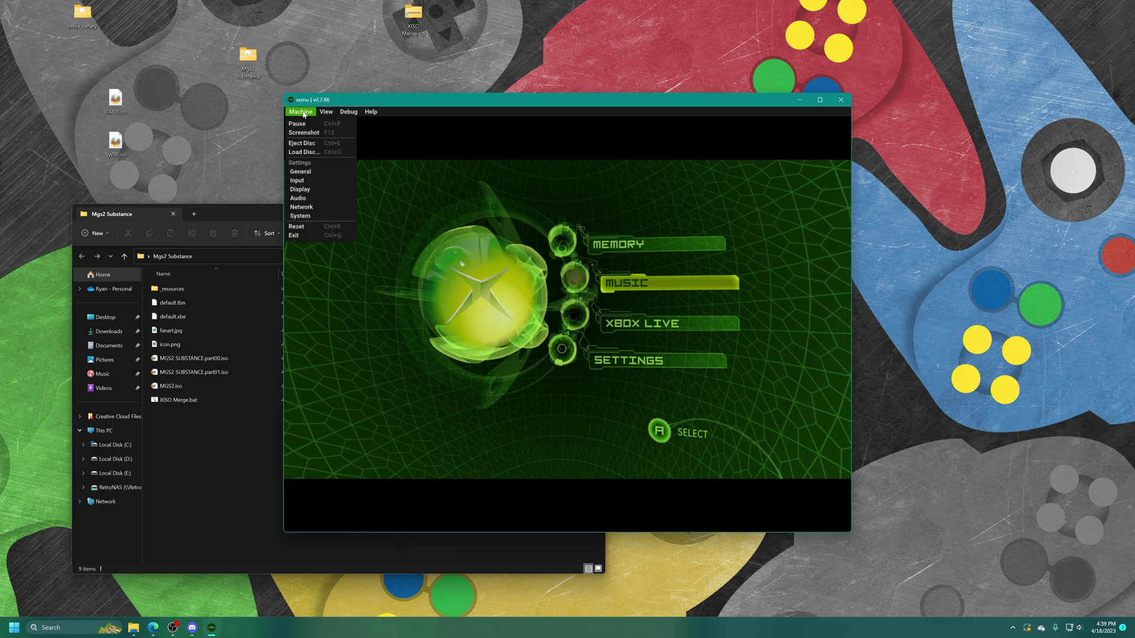
{"action": "left_click", "coordinate": [303, 152]}
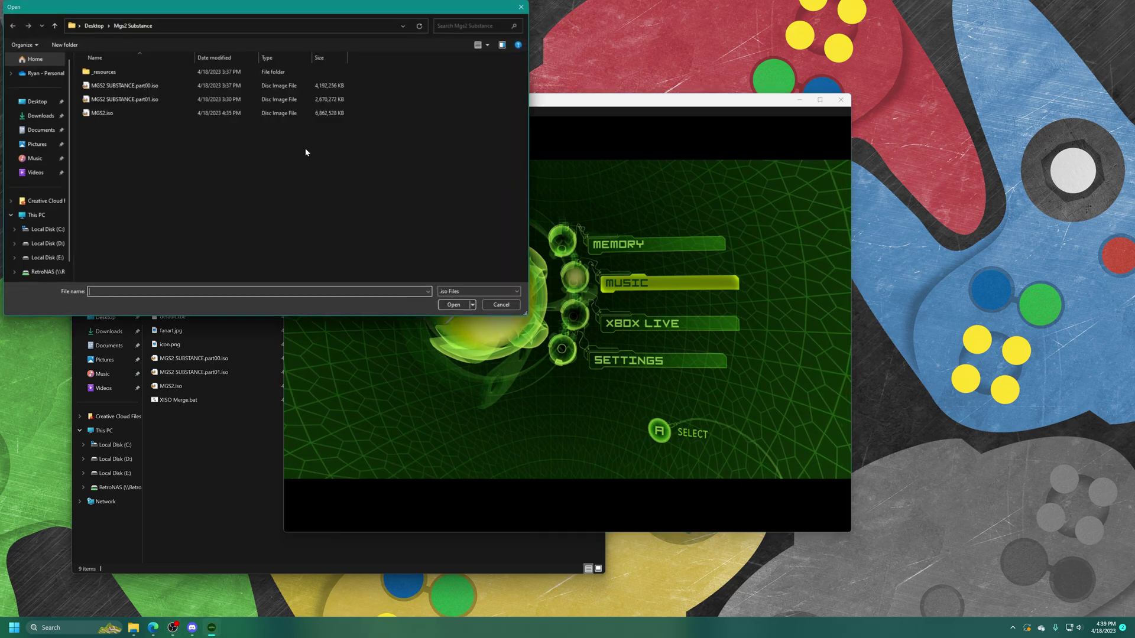
{"action": "double_click", "coordinate": [94, 115]}
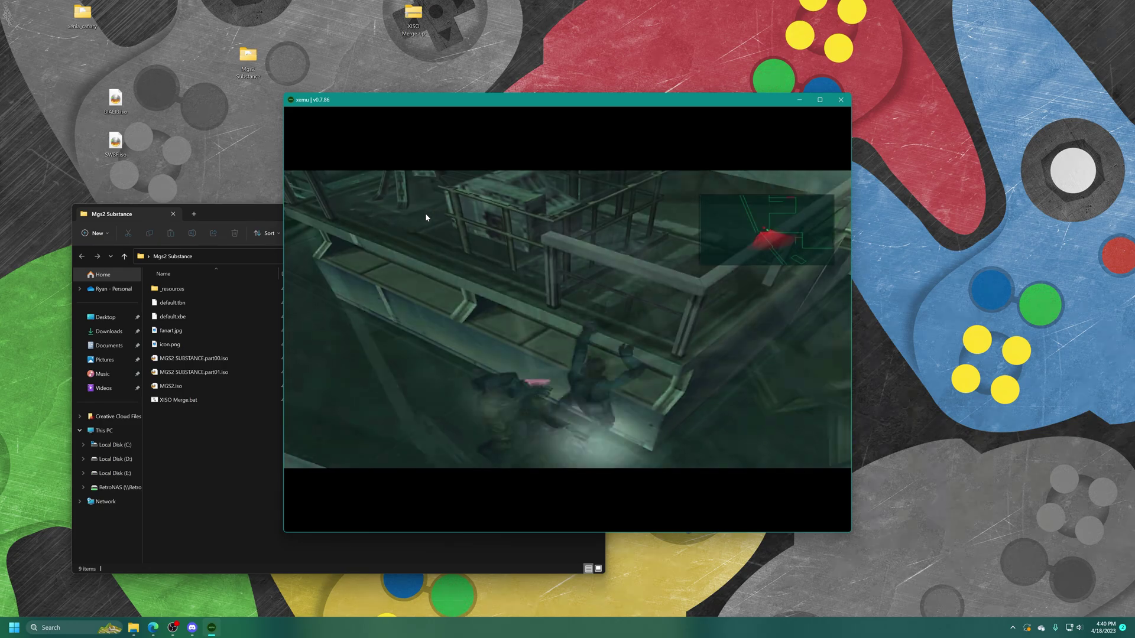
{"action": "key", "text": "alt+F4"}
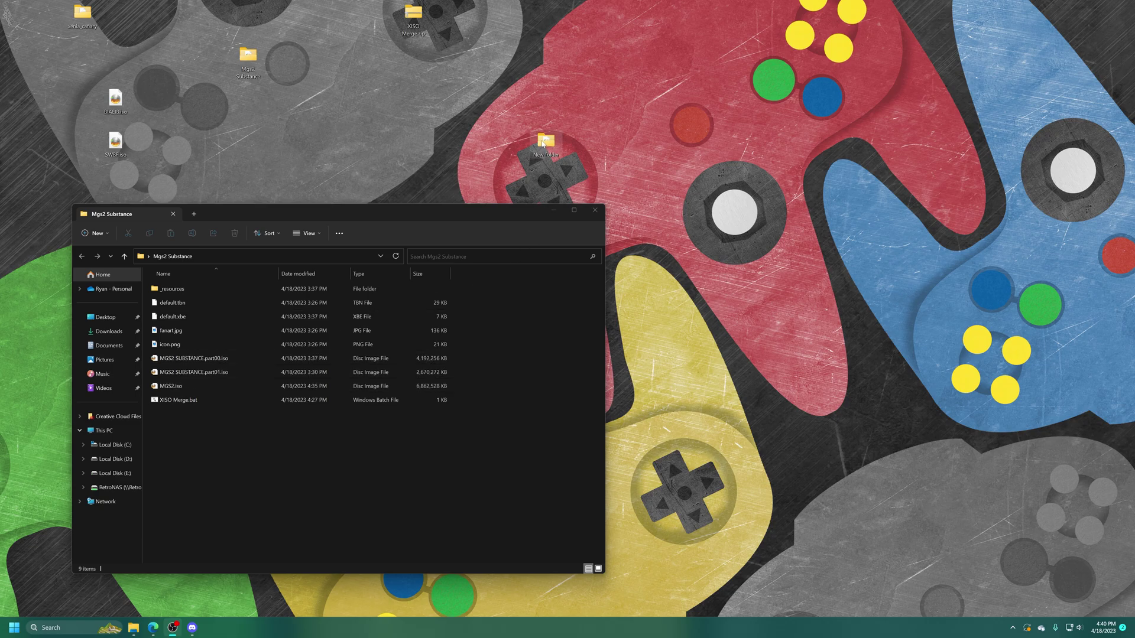
Move MGS2.iso into New folder, copy its path from extract-xiso.exe's Properties, and search for cmd
{"action": "double_click", "coordinate": [543, 141]}
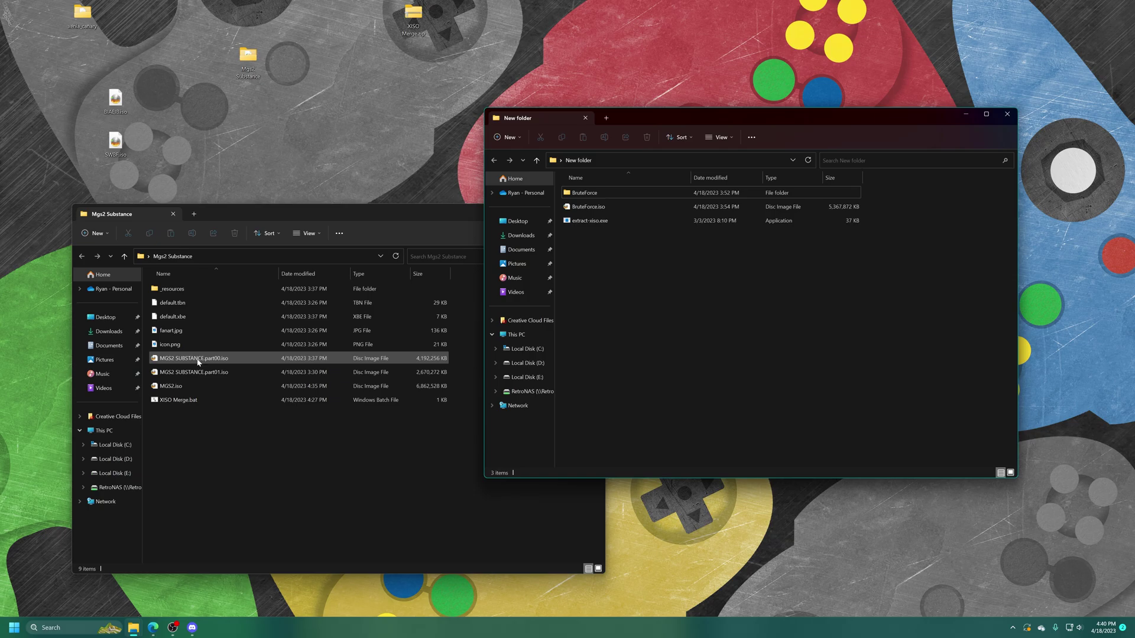
{"action": "left_click_drag", "start_coordinate": [171, 386], "coordinate": [688, 354]}
{"action": "right_click", "coordinate": [600, 220]}
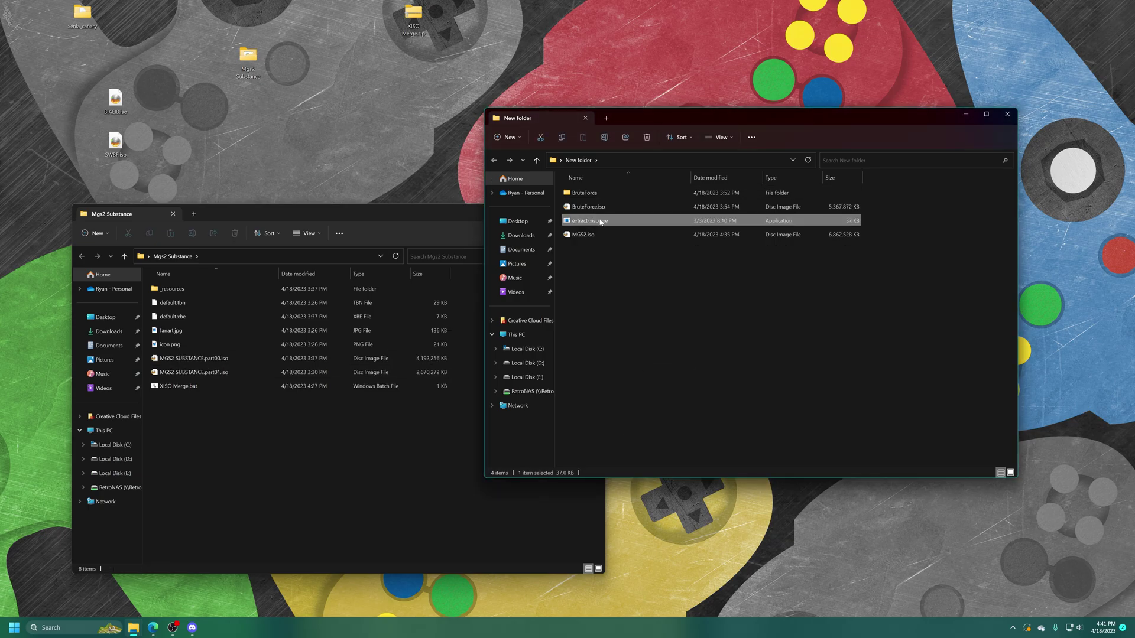
{"action": "left_click", "coordinate": [636, 429]}
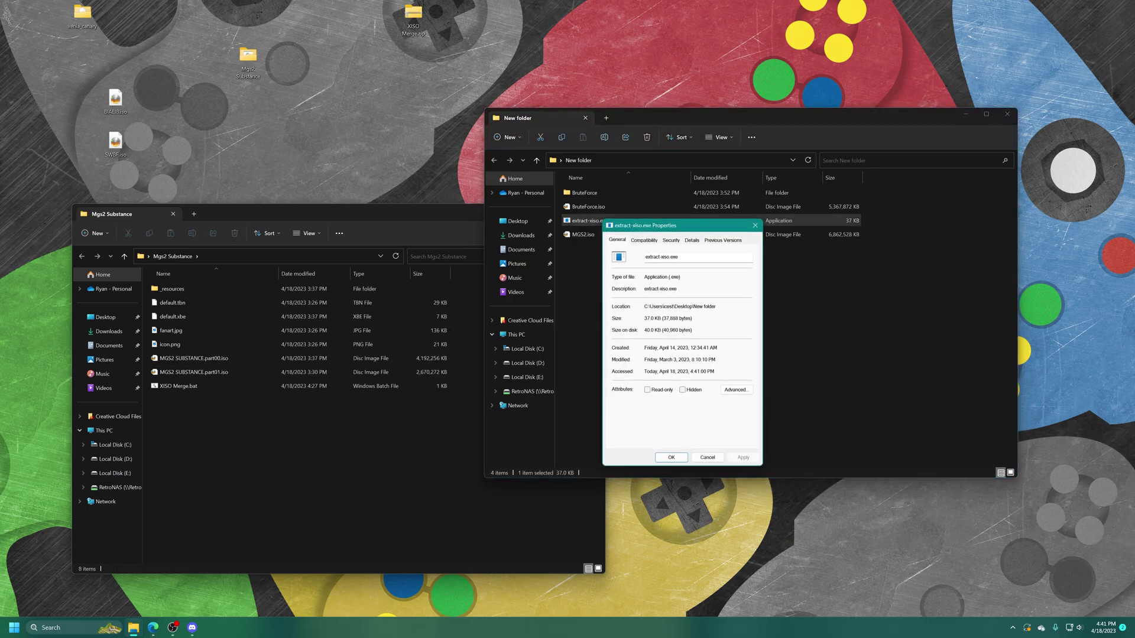
{"action": "left_click_drag", "start_coordinate": [645, 306], "coordinate": [715, 306]}
{"action": "key", "text": "ctrl+c"}
{"action": "key", "text": "Escape"}
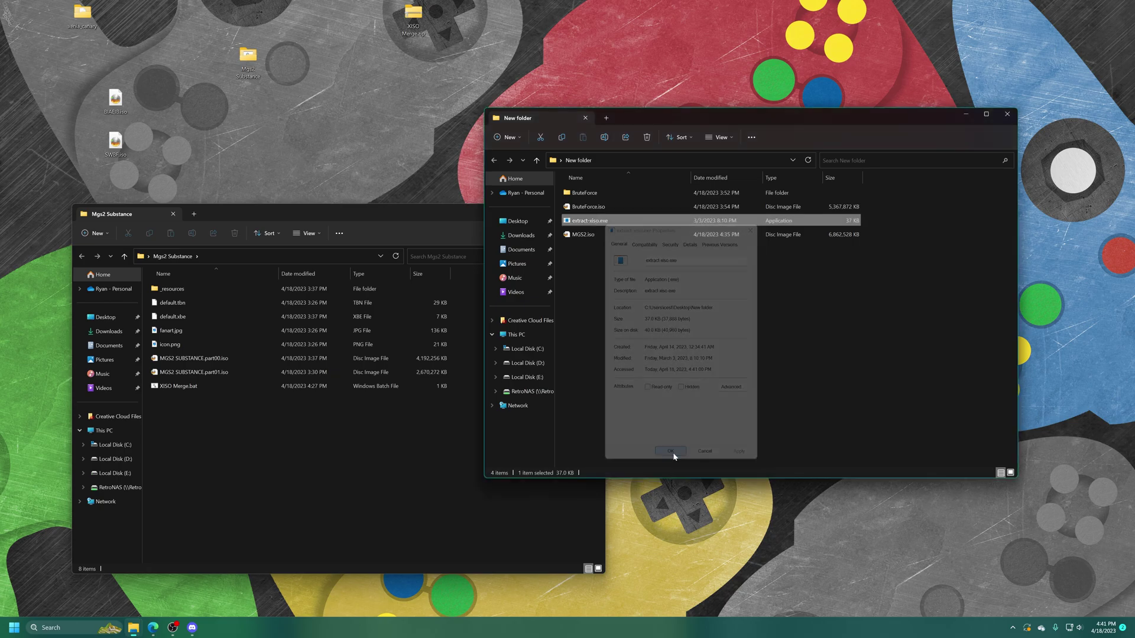
{"action": "left_click", "coordinate": [56, 628]}
{"action": "type", "text": "cmd"}
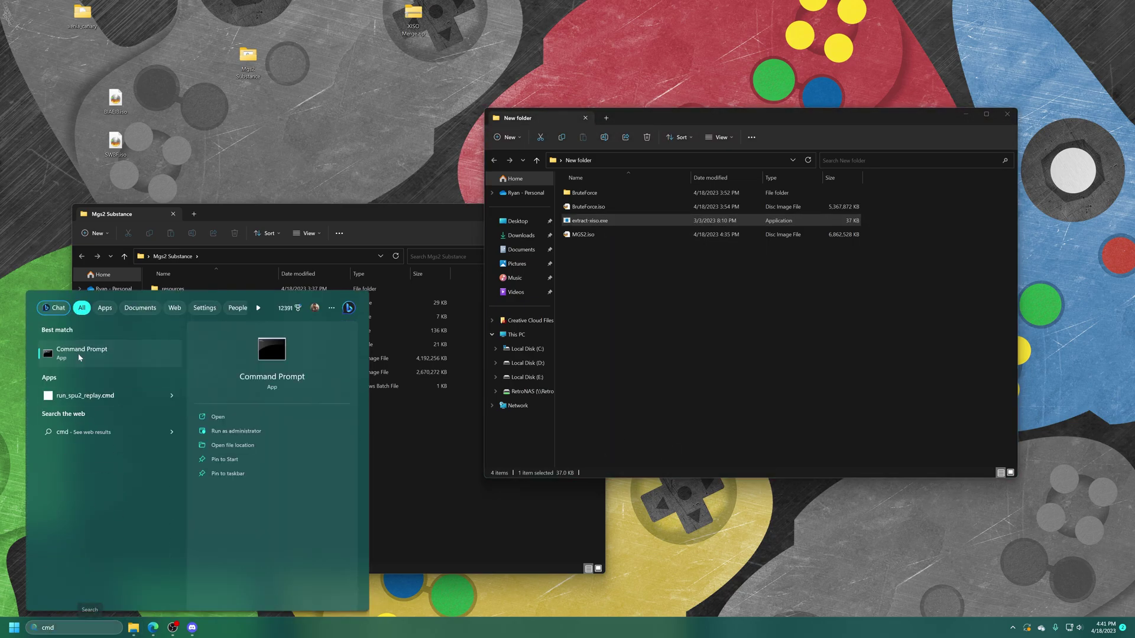
In Command Prompt, cd into New folder and run extract-xiso -r MGS2.iso
{"action": "left_click", "coordinate": [78, 354]}
{"action": "type", "text": "cd"}
{"action": "key", "text": "ctrl+v"}
{"action": "key", "text": "Return"}
{"action": "type", "text": "extract"}
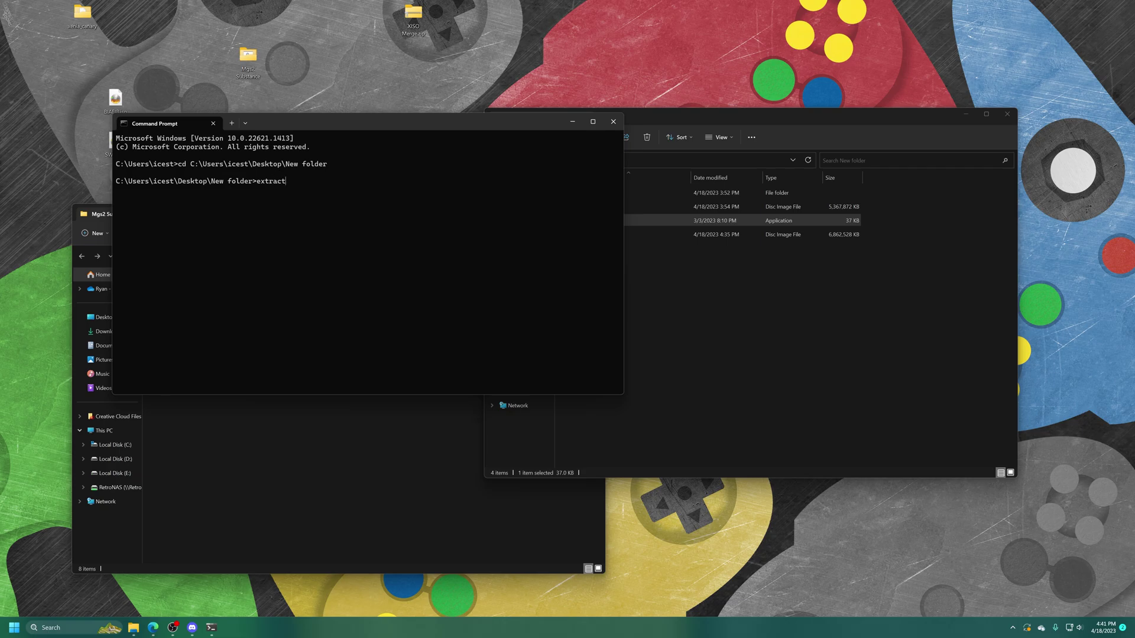
{"action": "type", "text": "-xiso"}
{"action": "type", "text": "-r MGS"}
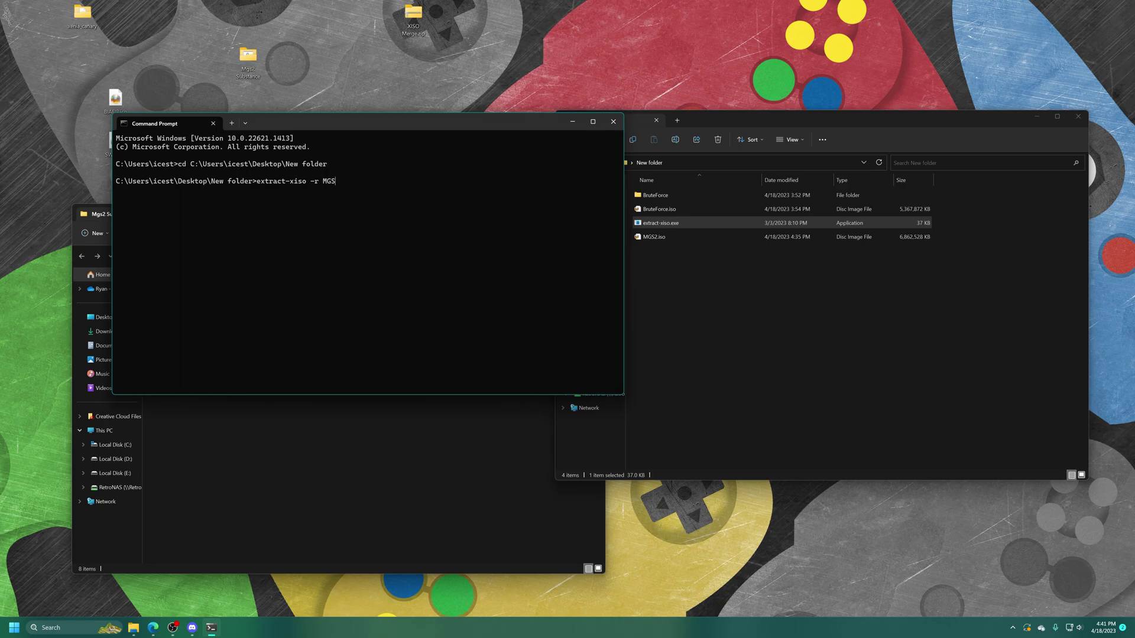
{"action": "type", "text": "2.iso"}
{"action": "key", "text": "Return"}
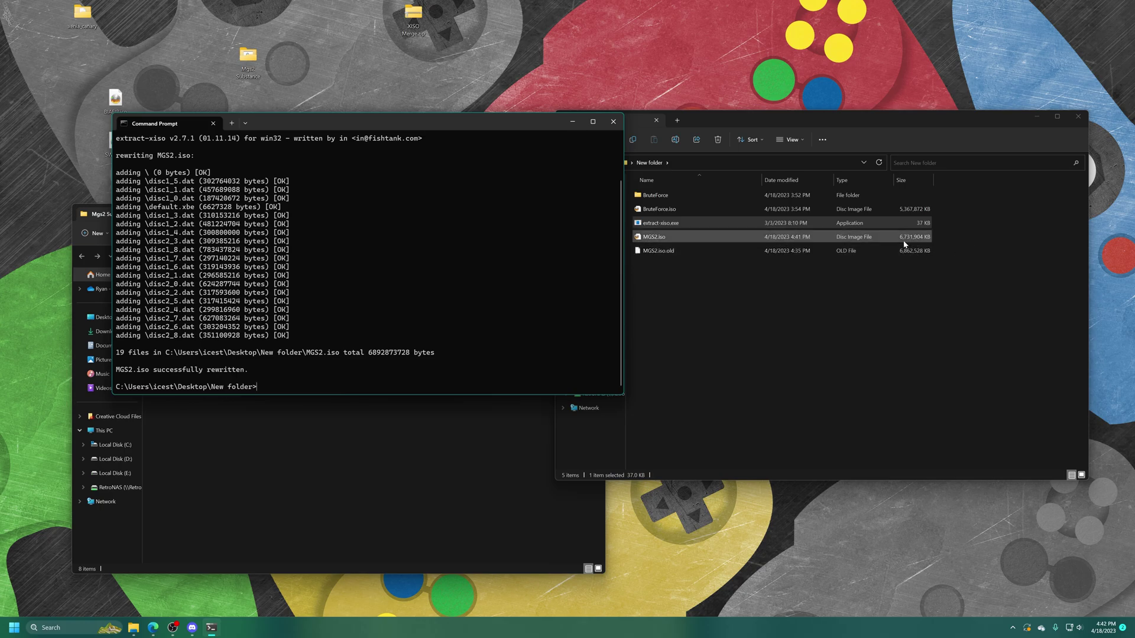
Close Command Prompt and move MGS2.iso and BruteForce.iso onto the desktop
{"action": "key", "text": "alt+F4"}
{"action": "left_click_drag", "start_coordinate": [904, 244], "coordinate": [182, 145]}
{"action": "left_click_drag", "start_coordinate": [657, 208], "coordinate": [181, 104]}
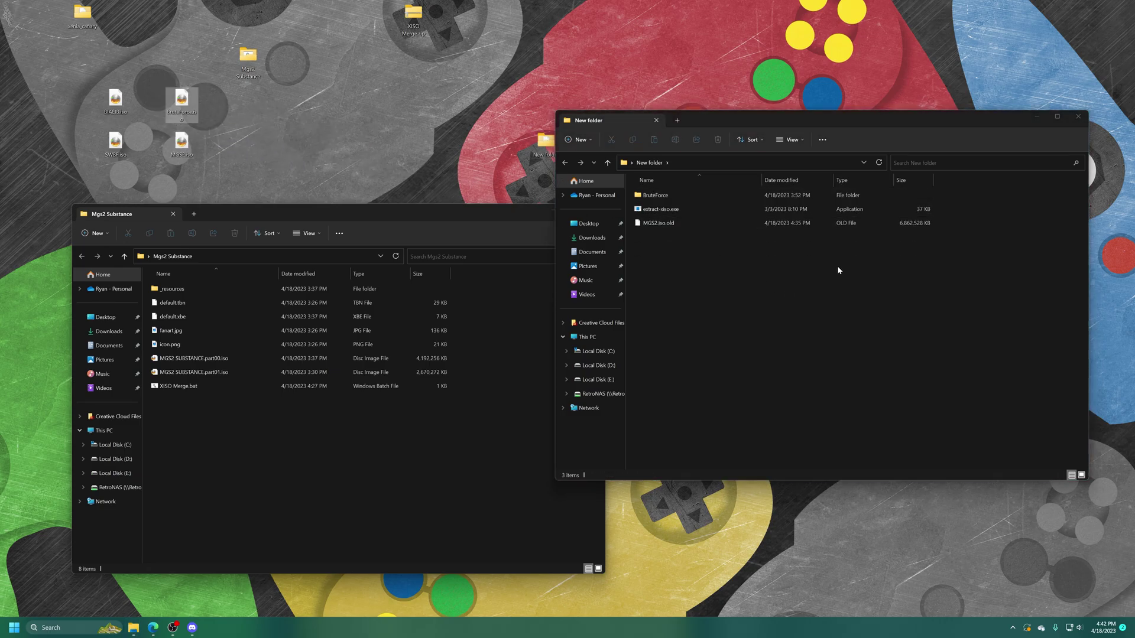
Select the leftover MGS2.iso.old backup, then close the New folder and Mgs2 Substance windows
{"action": "left_click_drag", "start_coordinate": [680, 248], "coordinate": [660, 225]}
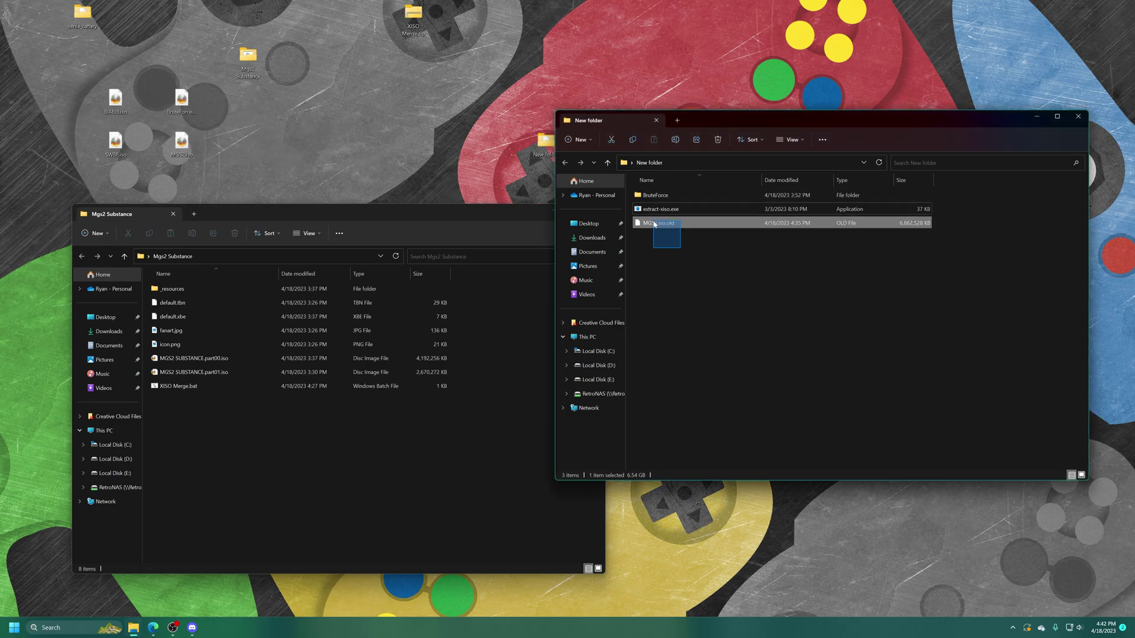
{"action": "left_click", "coordinate": [1079, 118]}
{"action": "left_click", "coordinate": [596, 211]}
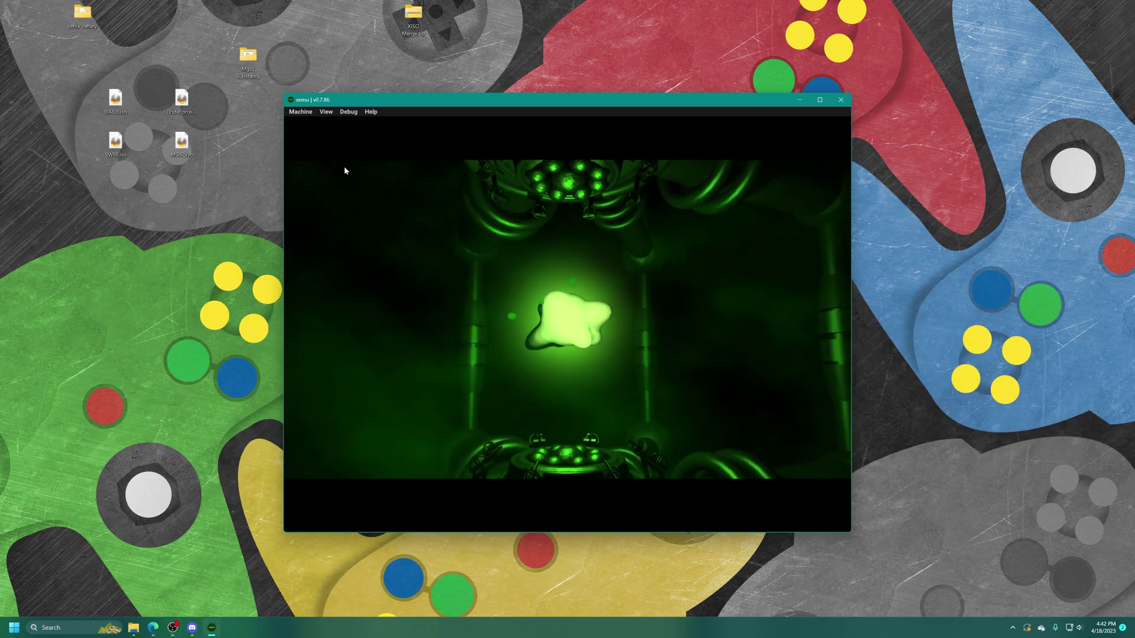